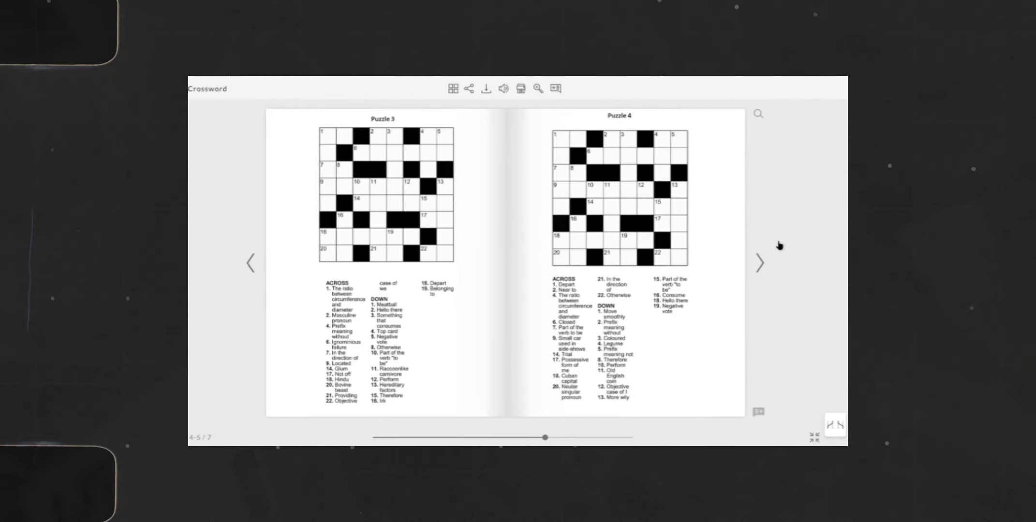
{"action": "left_click", "coordinate": [781, 242]}
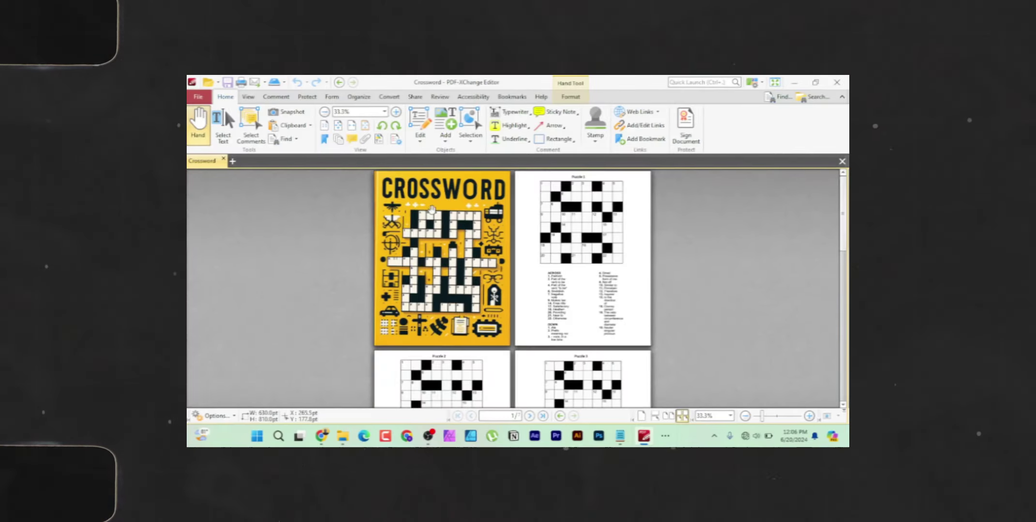
{"action": "scroll", "coordinate": [429, 207], "scroll_direction": "down", "scroll_amount": 5}
{"action": "scroll", "coordinate": [430, 207], "scroll_direction": "down", "scroll_amount": 10}
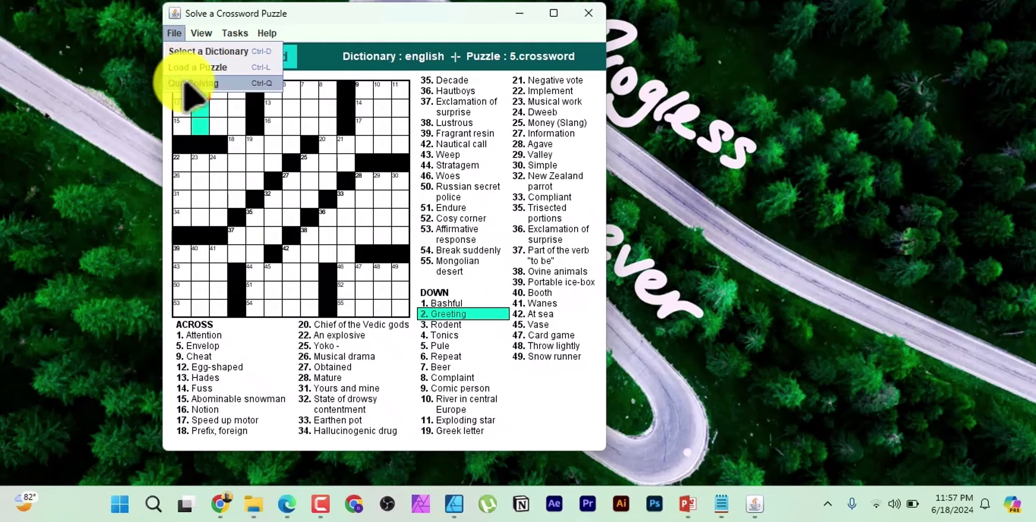
{"action": "left_click", "coordinate": [186, 80]}
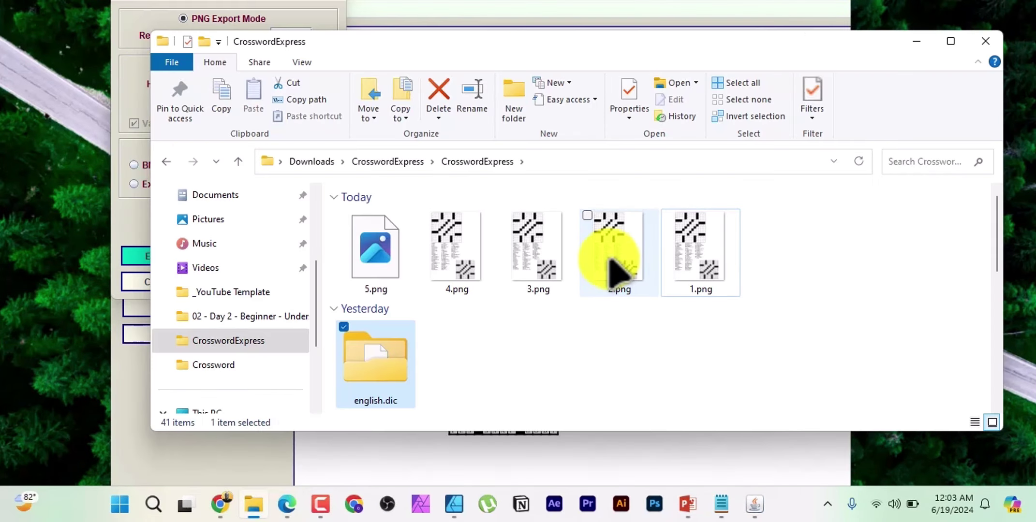
{"action": "double_click", "coordinate": [697, 271]}
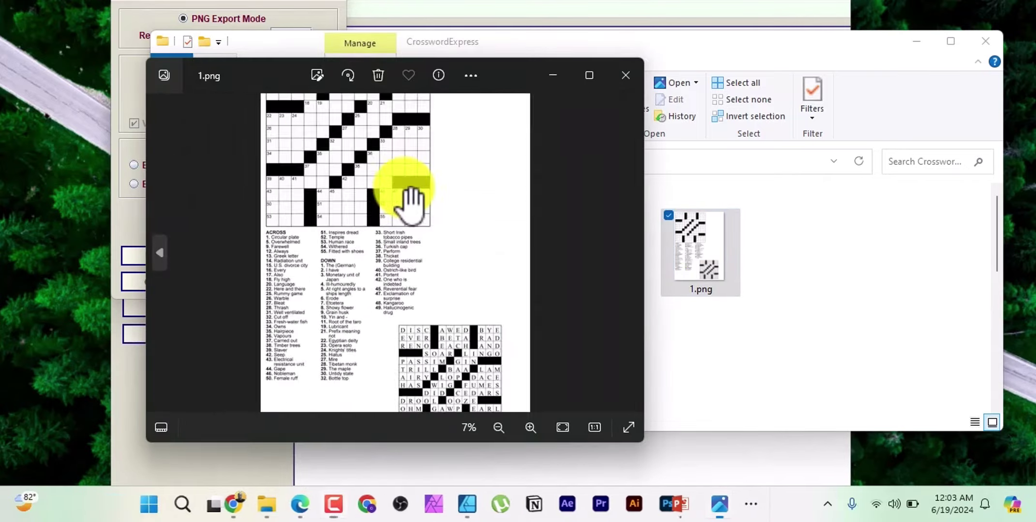
{"action": "scroll", "coordinate": [479, 293], "scroll_direction": "up", "scroll_amount": 1}
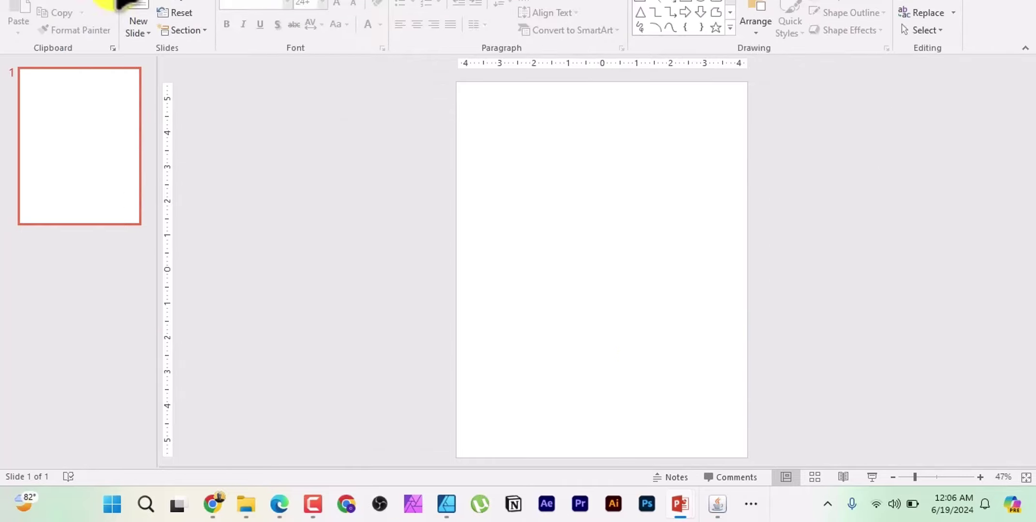
{"action": "key", "text": "ctrl+v"}
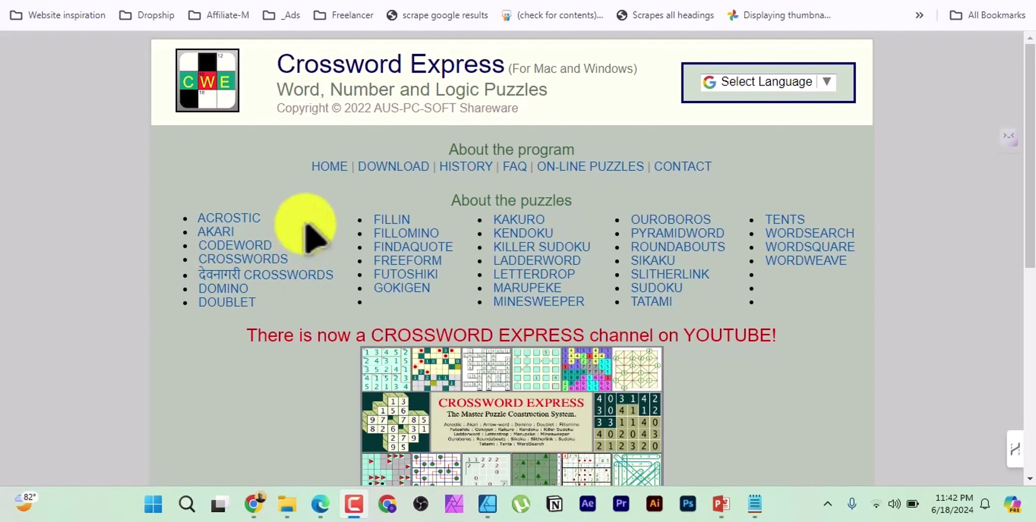
Look through the Crossword Express web page, from the puzzle types down to the download section
{"action": "scroll", "coordinate": [302, 225], "scroll_direction": "down", "scroll_amount": 6}
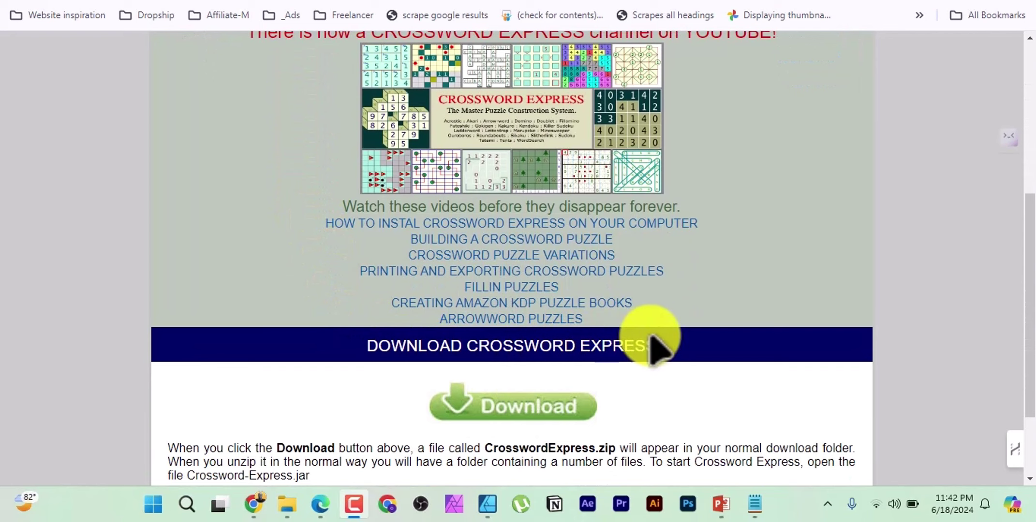
{"action": "scroll", "coordinate": [687, 289], "scroll_direction": "up", "scroll_amount": 3}
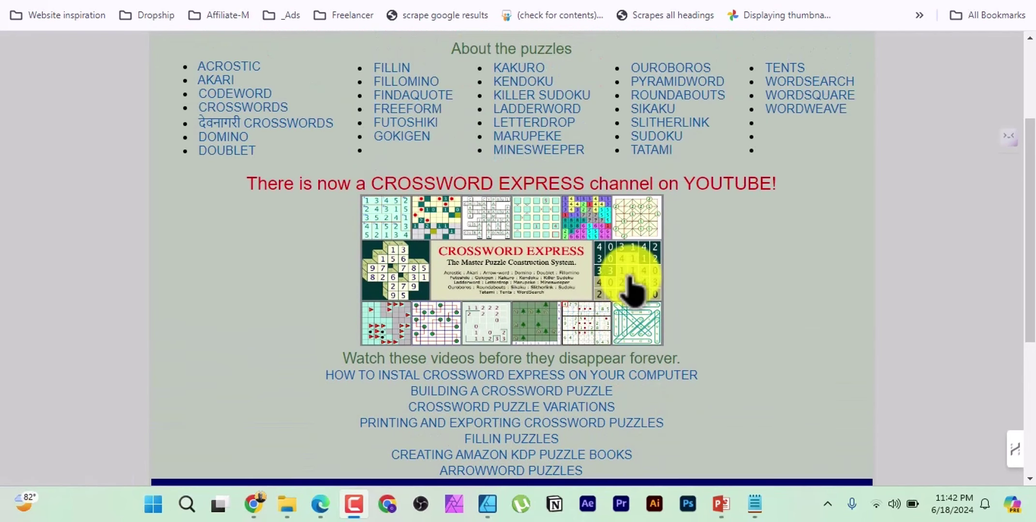
{"action": "scroll", "coordinate": [633, 286], "scroll_direction": "down", "scroll_amount": 3}
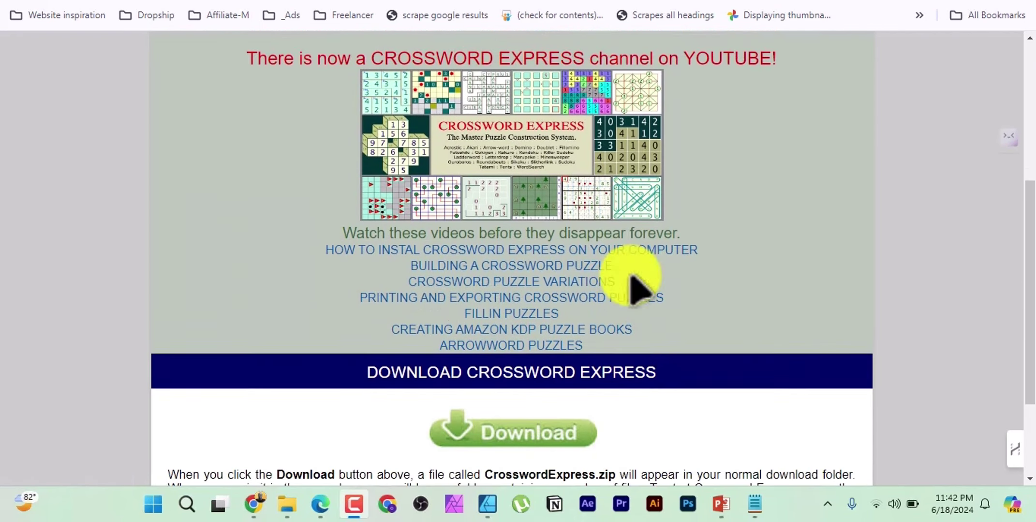
Switch to the Google results for "java download" and look through the links for downloading Java
{"action": "key", "text": "alt+Tab"}
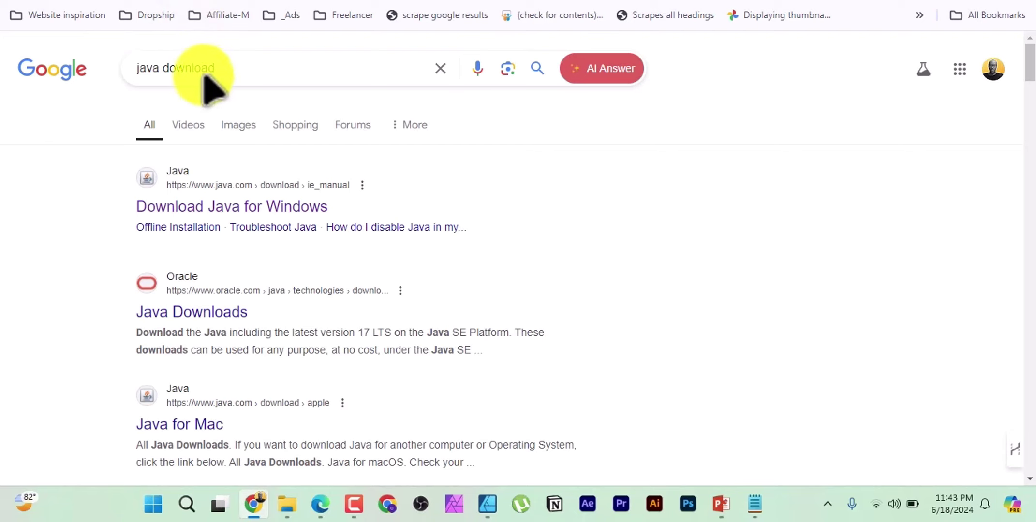
{"action": "scroll", "coordinate": [271, 104], "scroll_direction": "down", "scroll_amount": 1}
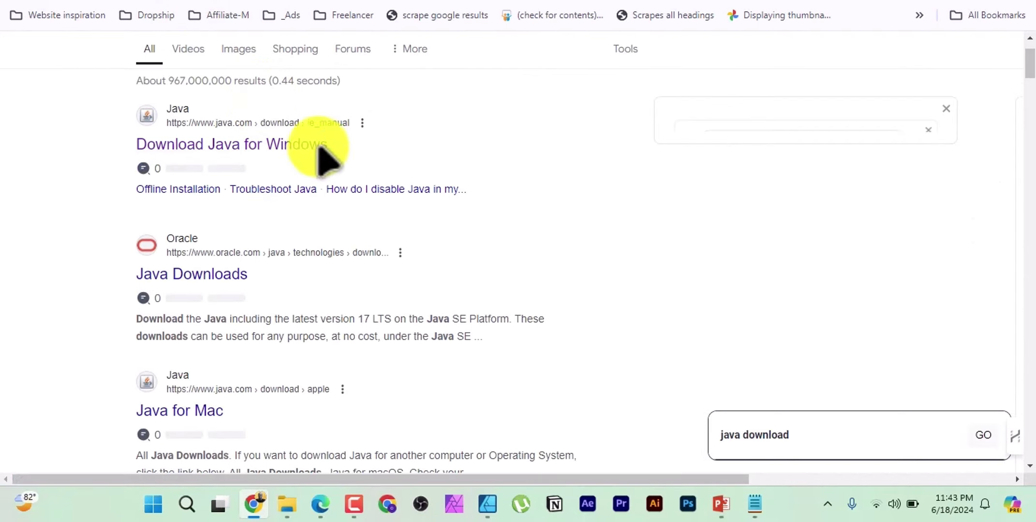
{"action": "scroll", "coordinate": [331, 236], "scroll_direction": "down", "scroll_amount": 1}
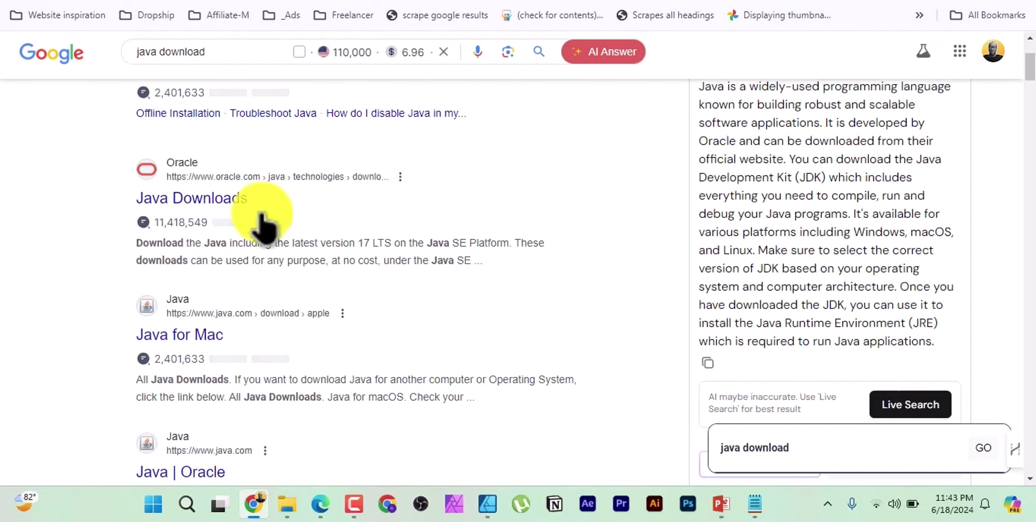
{"action": "scroll", "coordinate": [261, 222], "scroll_direction": "up", "scroll_amount": 3}
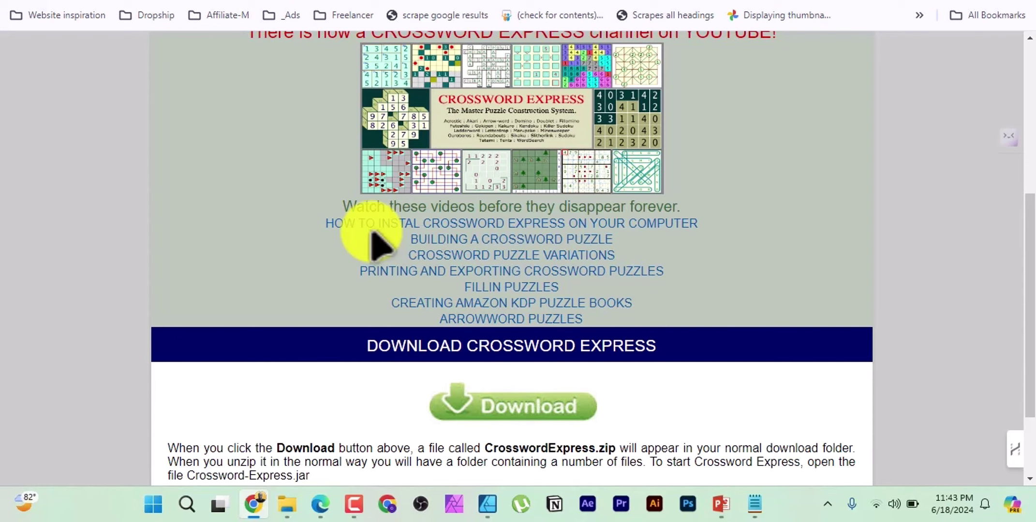
Open the extracted CrosswordExpress folder in File Explorer and launch Crossword-Express.jar
{"action": "scroll", "coordinate": [372, 237], "scroll_direction": "up", "scroll_amount": 5}
{"action": "scroll", "coordinate": [483, 315], "scroll_direction": "down", "scroll_amount": 7}
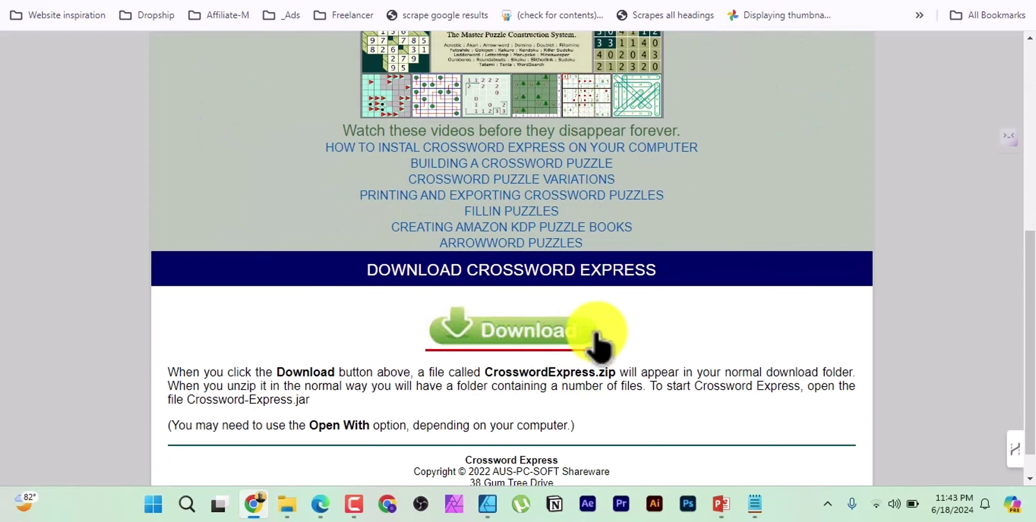
{"action": "left_click", "coordinate": [289, 504]}
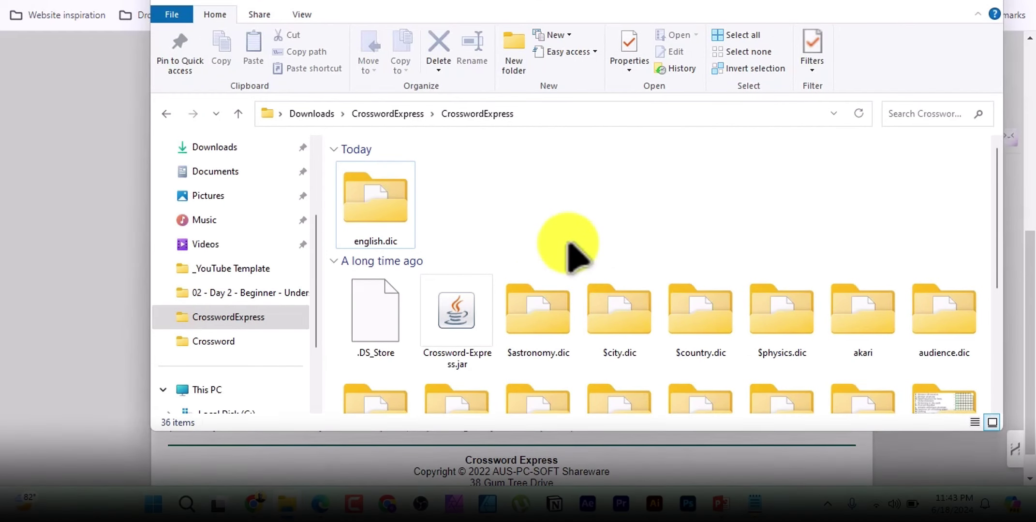
{"action": "scroll", "coordinate": [571, 251], "scroll_direction": "down", "scroll_amount": 5}
{"action": "scroll", "coordinate": [571, 256], "scroll_direction": "up", "scroll_amount": 5}
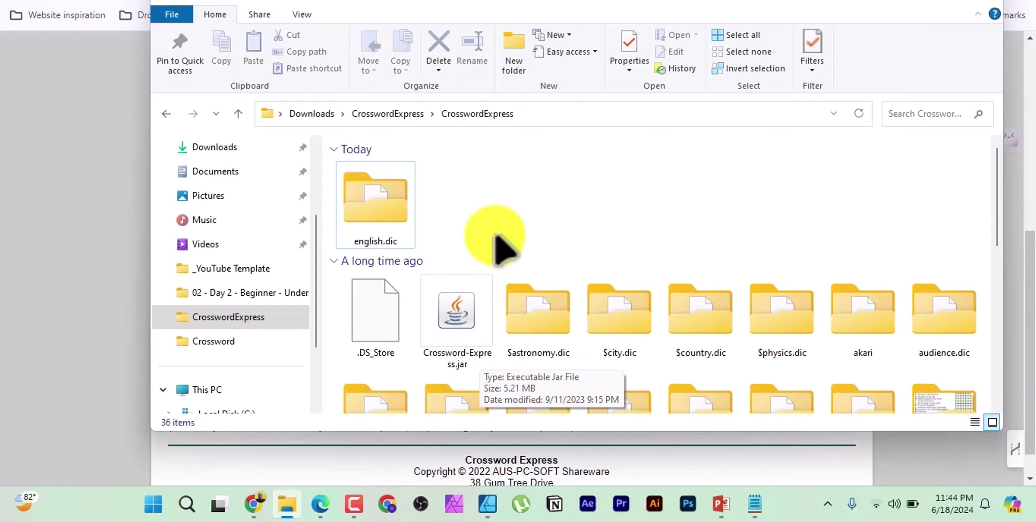
{"action": "left_click", "coordinate": [454, 315]}
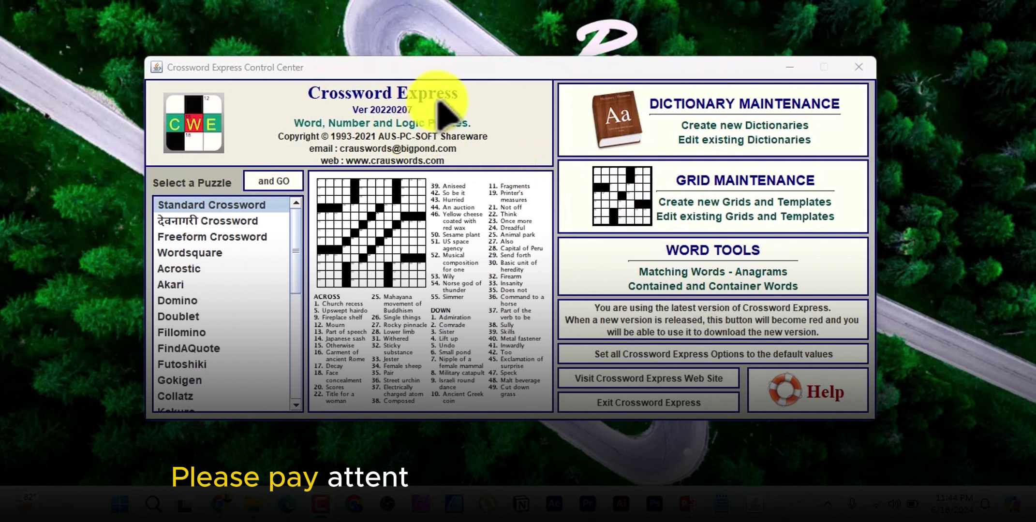
Look through the list of puzzle types available in the Crossword Express Control Center
{"action": "scroll", "coordinate": [213, 244], "scroll_direction": "down", "scroll_amount": 1}
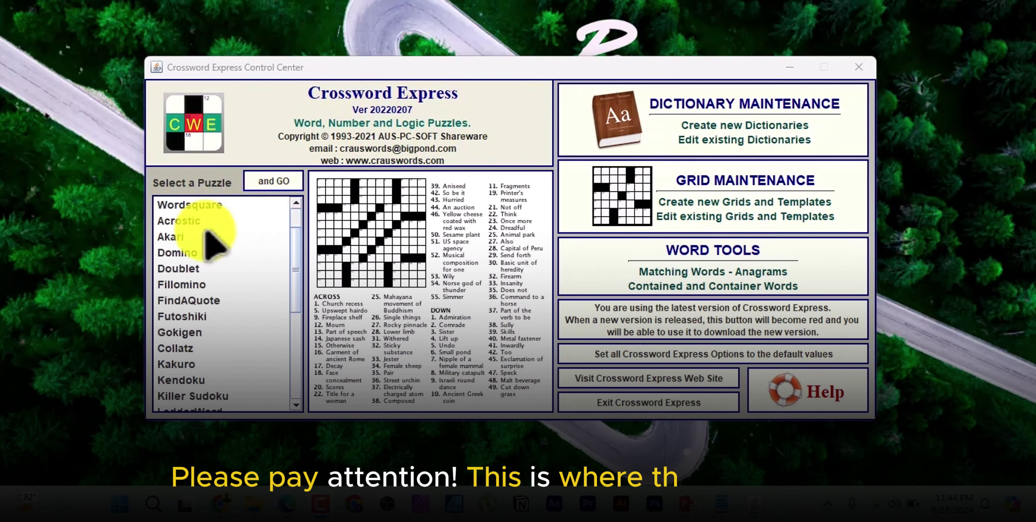
{"action": "scroll", "coordinate": [217, 244], "scroll_direction": "down", "scroll_amount": 2}
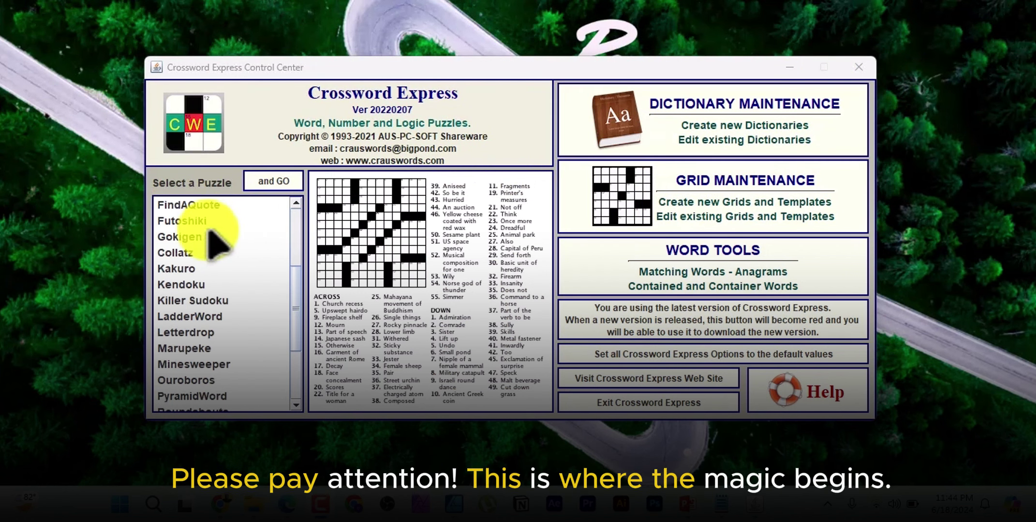
{"action": "scroll", "coordinate": [218, 244], "scroll_direction": "up", "scroll_amount": 3}
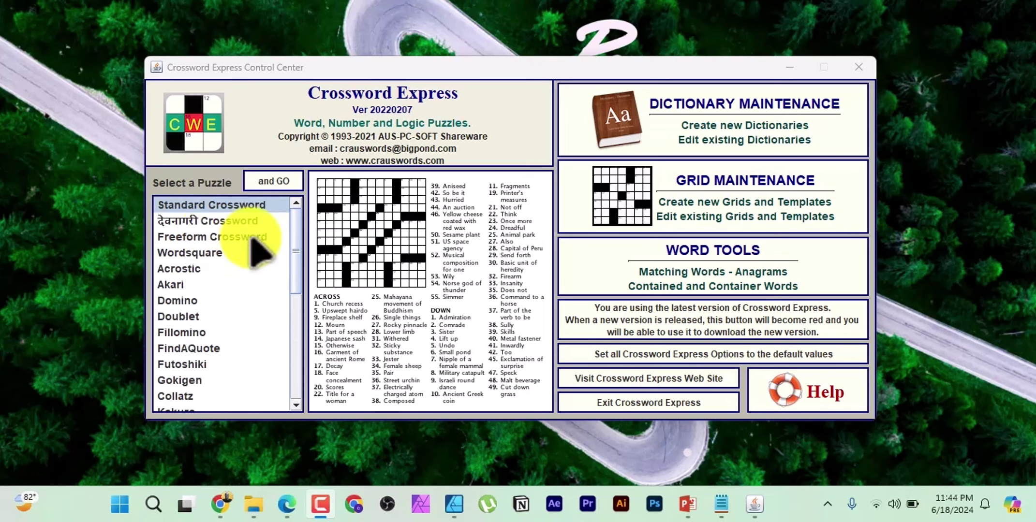
{"action": "scroll", "coordinate": [265, 252], "scroll_direction": "down", "scroll_amount": 5}
{"action": "scroll", "coordinate": [231, 370], "scroll_direction": "up", "scroll_amount": 6}
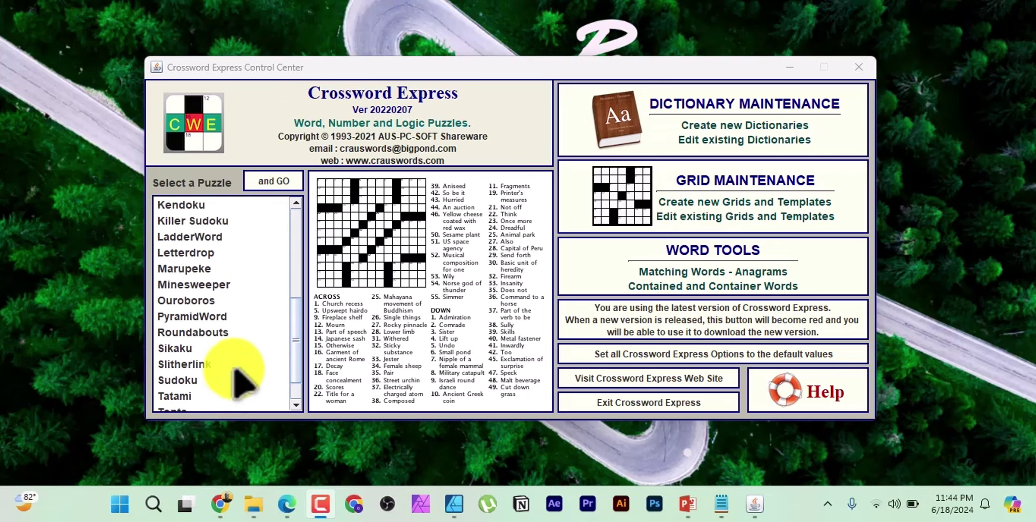
Preview the sample puzzles one after another, from Standard Crossword down to Kakuro
{"action": "left_click", "coordinate": [233, 205]}
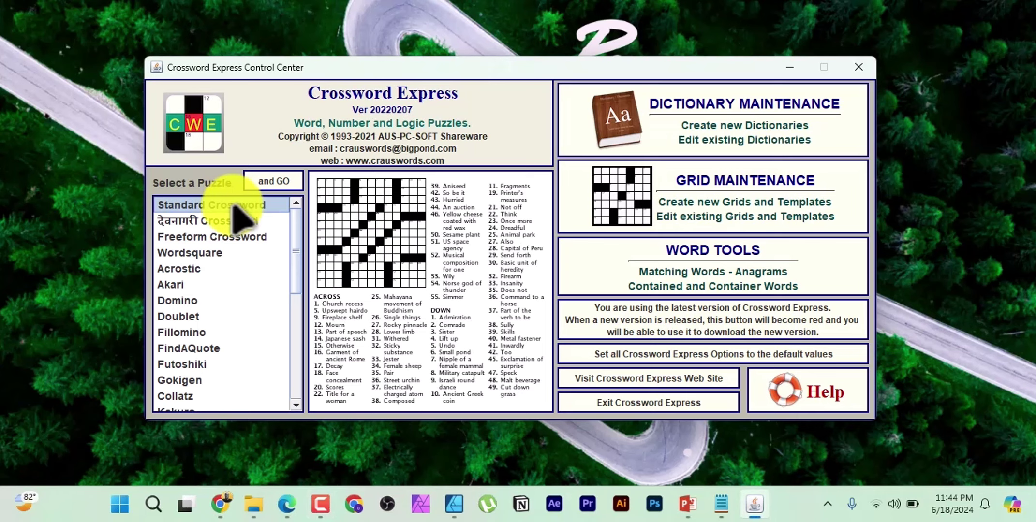
{"action": "key", "text": "Down"}
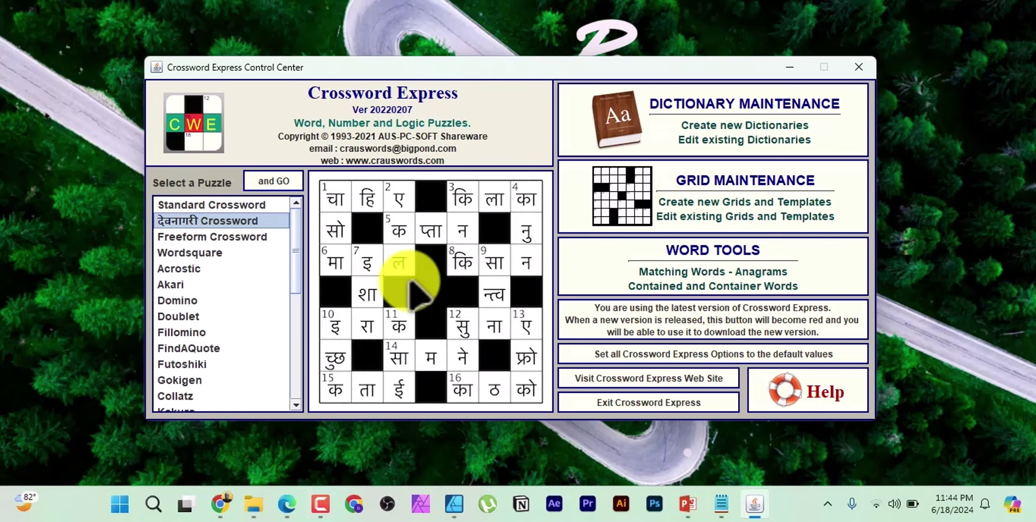
{"action": "left_click", "coordinate": [239, 253]}
{"action": "key", "text": "Down"}
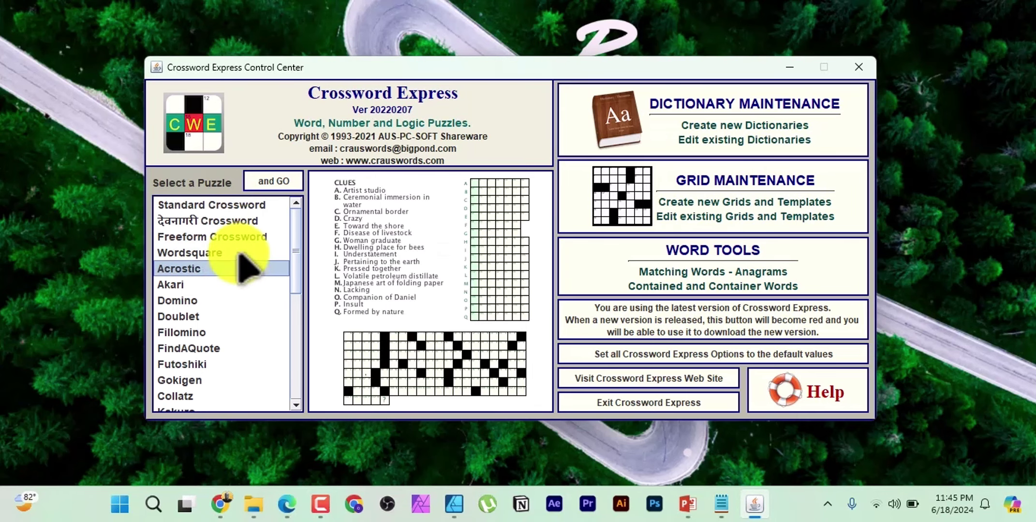
{"action": "key", "text": "Down"}
{"action": "key", "text": "Down"}
{"action": "key", "text": "Down"}
{"action": "key", "text": "Down"}
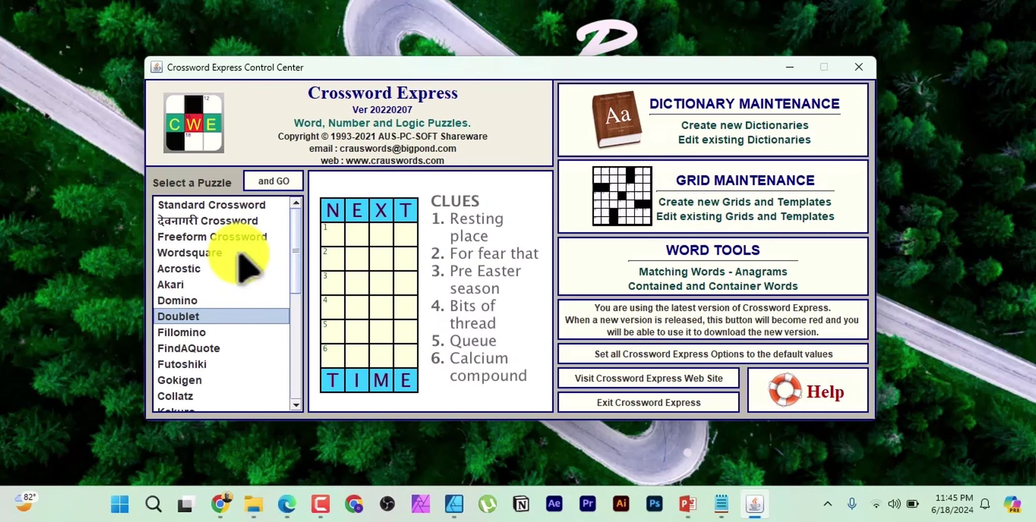
{"action": "key", "text": "Down"}
{"action": "key", "text": "Down"}
{"action": "key", "text": "Down"}
{"action": "key", "text": "Down"}
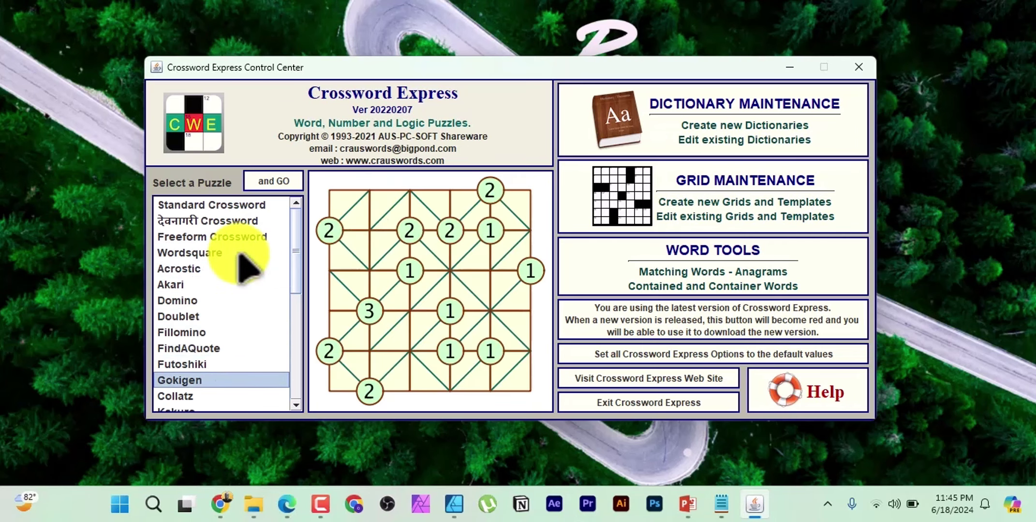
{"action": "key", "text": "Down"}
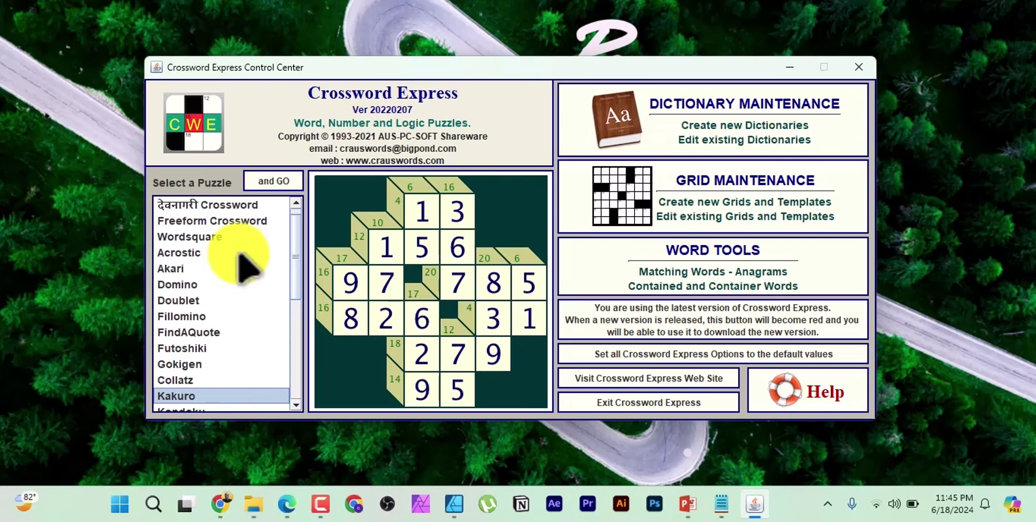
{"action": "scroll", "coordinate": [242, 249], "scroll_direction": "up", "scroll_amount": 1}
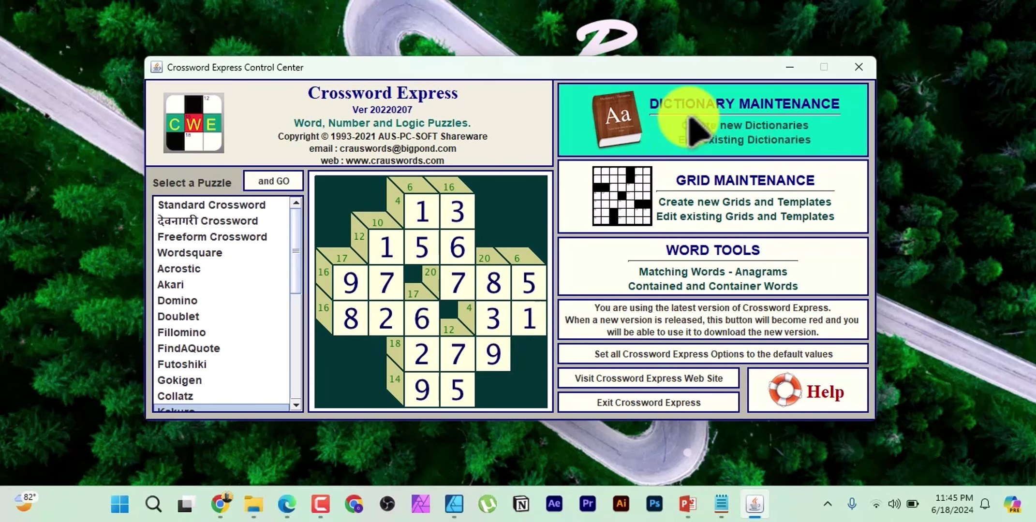
Open Dictionary Maintenance to view the english dictionary's word and clue statistics, and return to the Control Center
{"action": "left_click", "coordinate": [711, 125]}
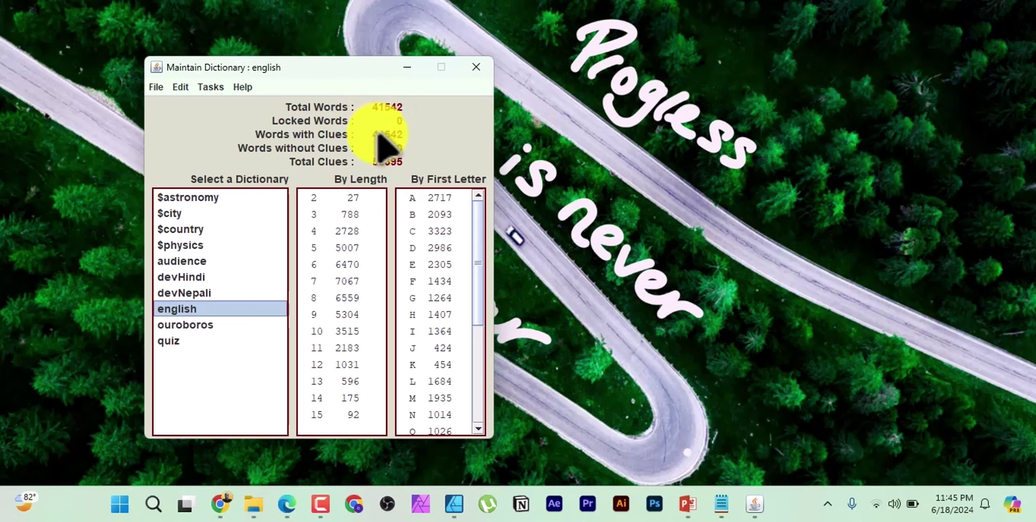
{"action": "left_click", "coordinate": [155, 87]}
{"action": "left_click", "coordinate": [175, 120]}
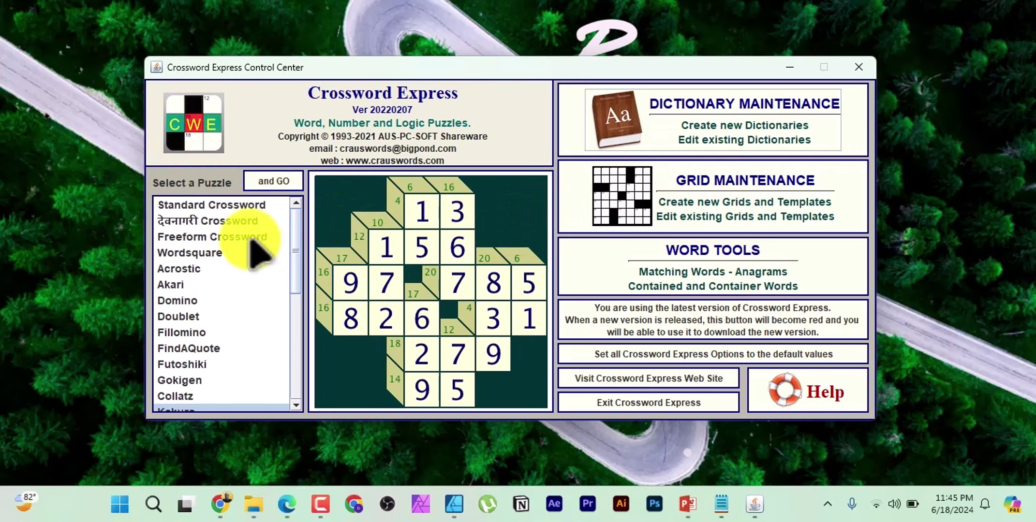
Choose Standard Crossword as the puzzle type and open its construction window
{"action": "left_click", "coordinate": [244, 205]}
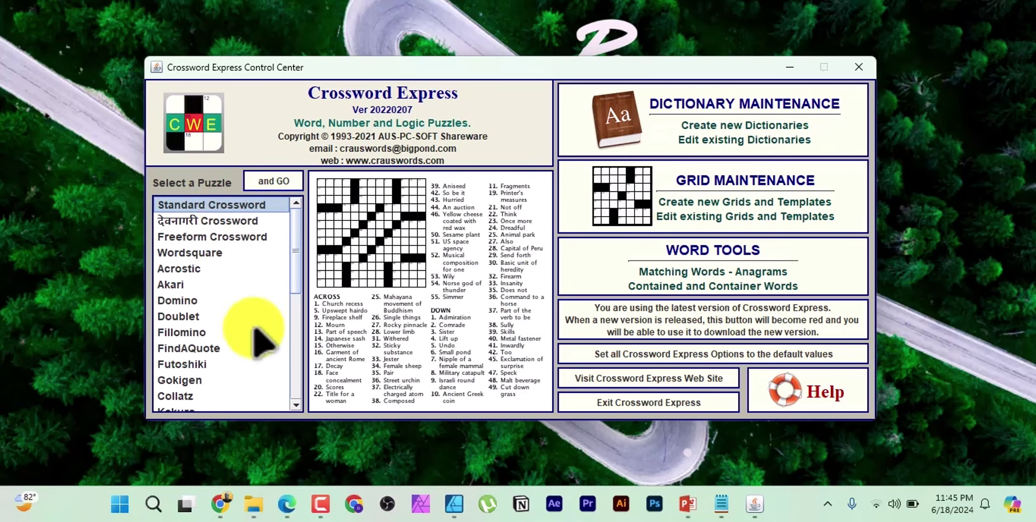
{"action": "left_click", "coordinate": [276, 185]}
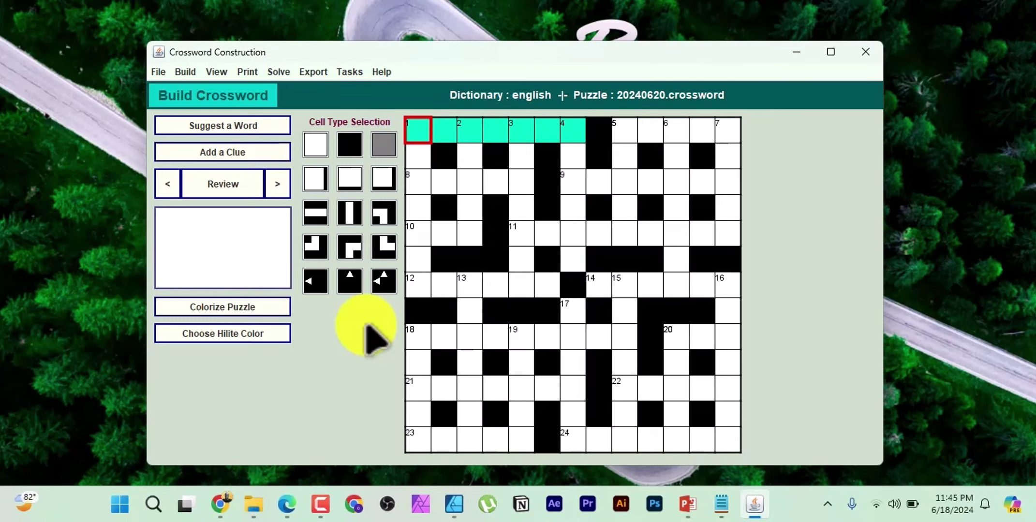
Check the dictionary selection for the crossword puzzle and return to the construction window
{"action": "left_click", "coordinate": [160, 72]}
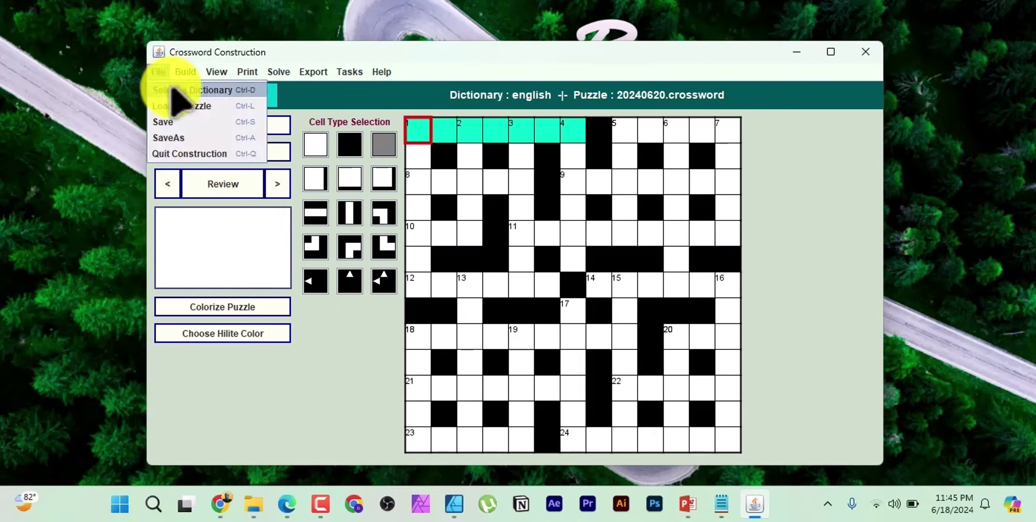
{"action": "left_click", "coordinate": [173, 91]}
{"action": "left_click", "coordinate": [193, 236]}
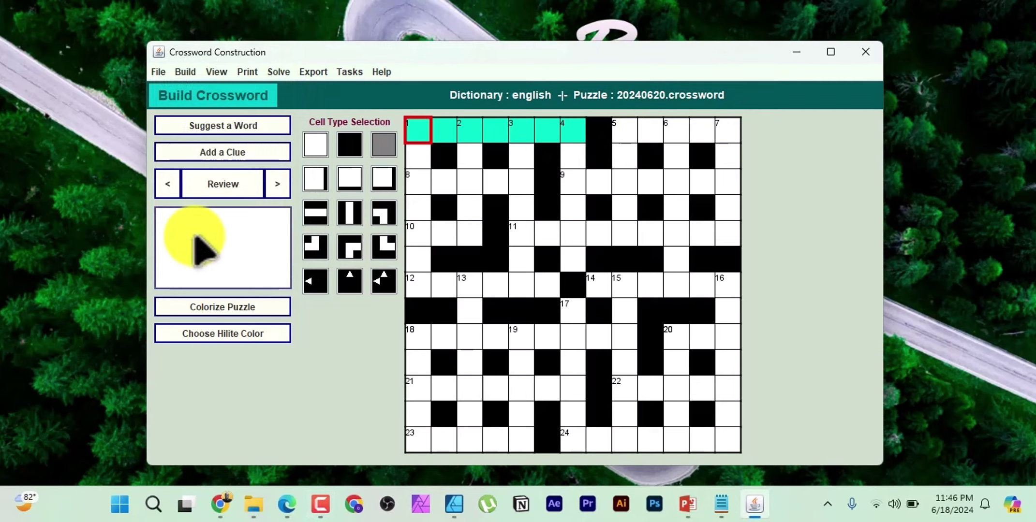
Start a new crossword puzzle with the file name test
{"action": "left_click", "coordinate": [186, 73]}
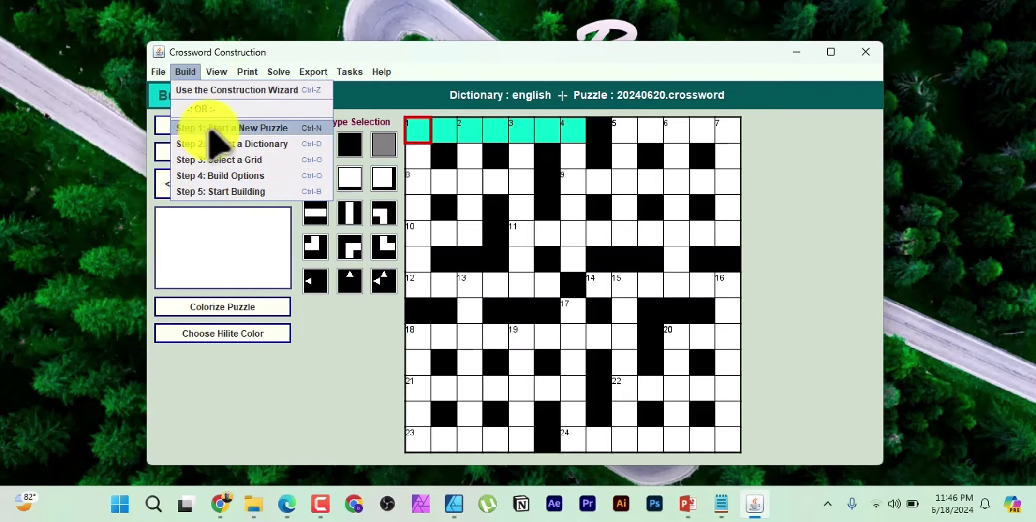
{"action": "left_click", "coordinate": [241, 128]}
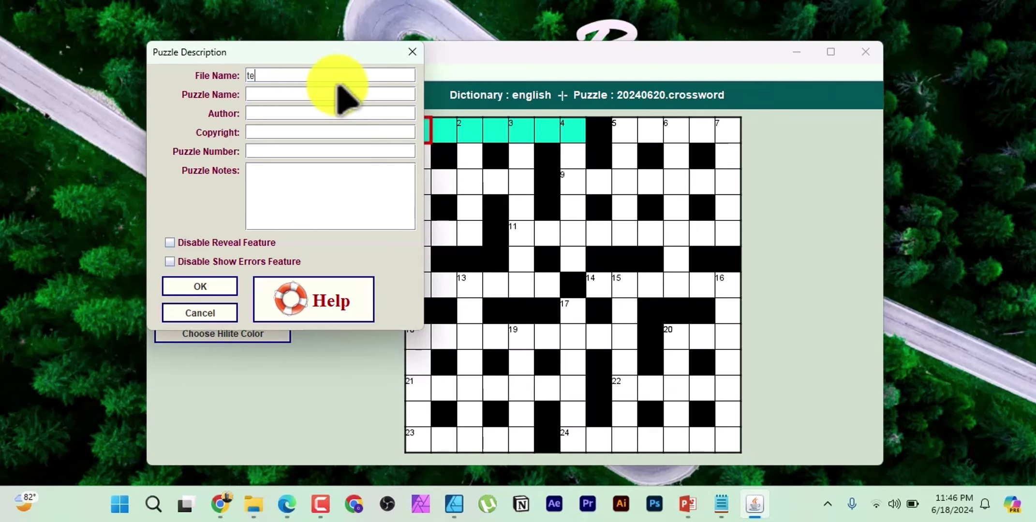
{"action": "left_click", "coordinate": [198, 288]}
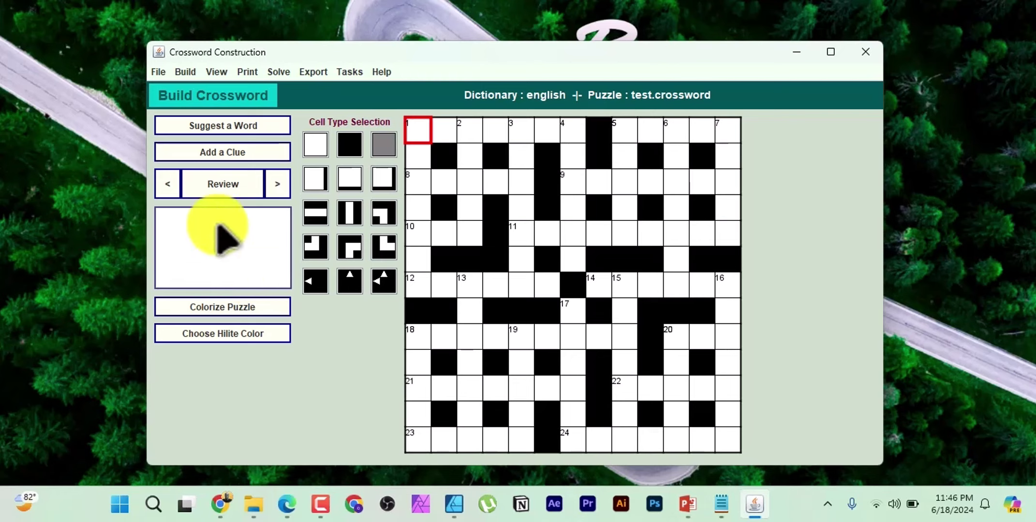
Select the english dictionary for the new puzzle
{"action": "left_click", "coordinate": [186, 72]}
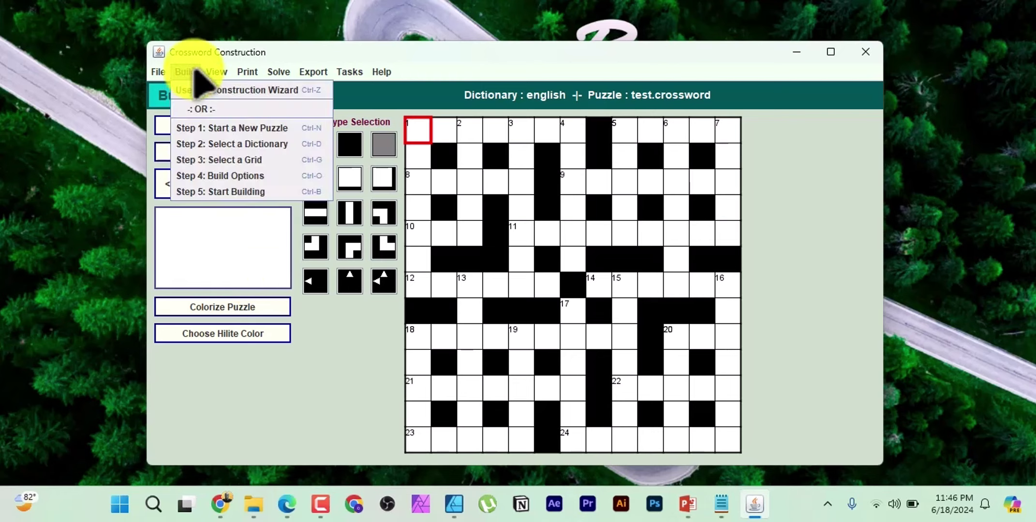
{"action": "left_click", "coordinate": [230, 145]}
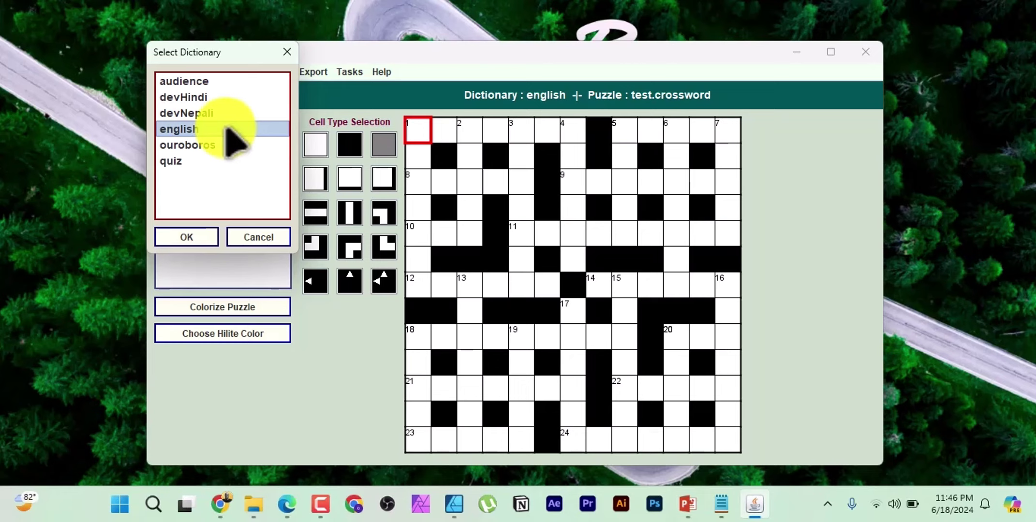
{"action": "left_click", "coordinate": [188, 237]}
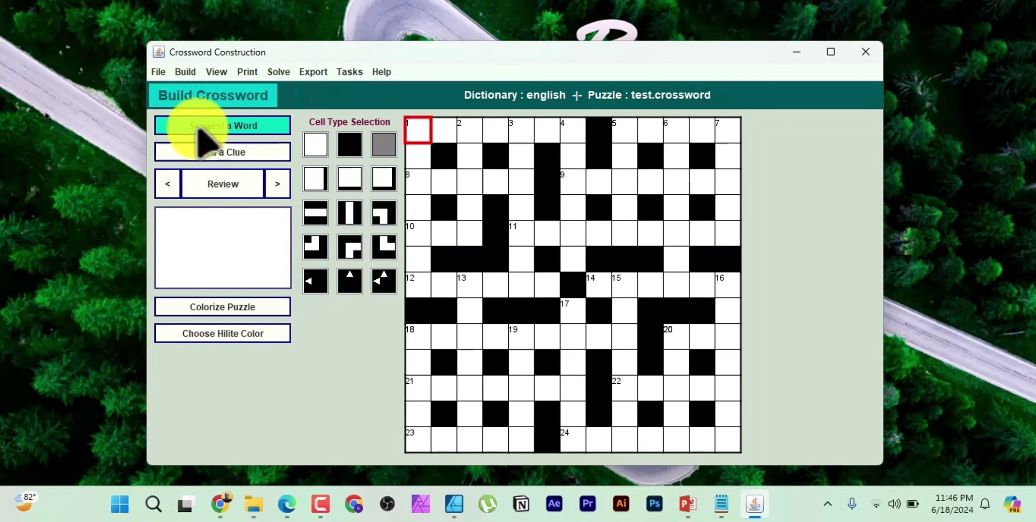
Open the grid selection for the puzzle, browse the available grids and preview the akari ones
{"action": "left_click", "coordinate": [184, 72]}
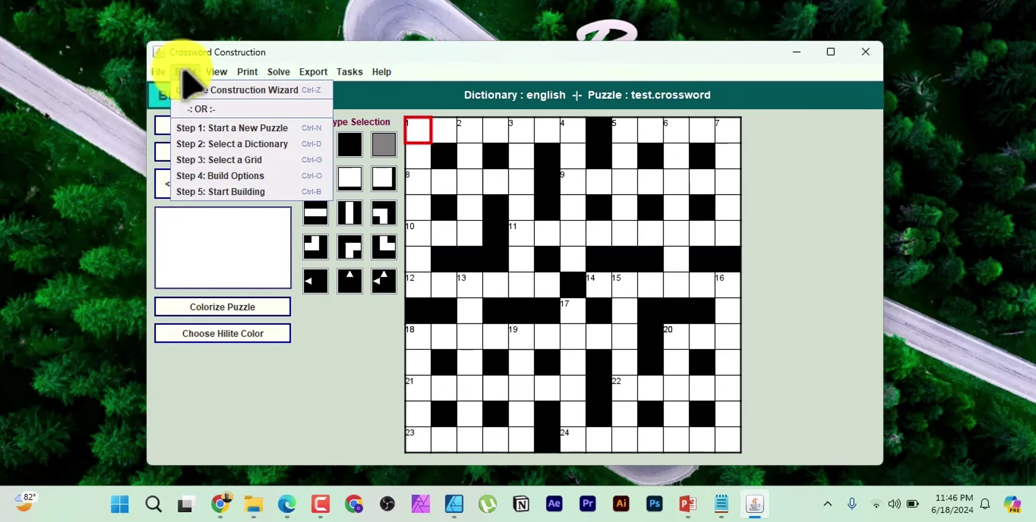
{"action": "left_click", "coordinate": [222, 160]}
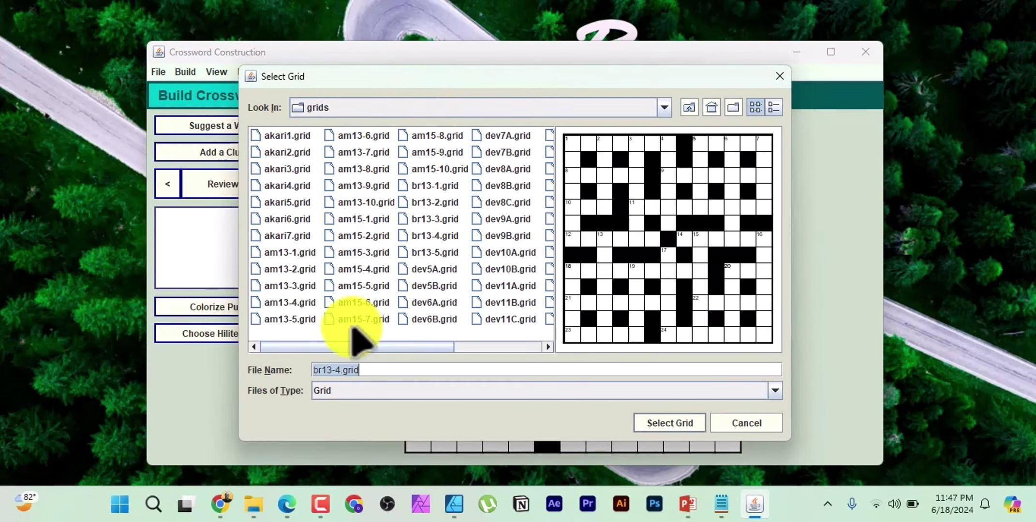
{"action": "left_click_drag", "start_coordinate": [404, 347], "coordinate": [277, 127]}
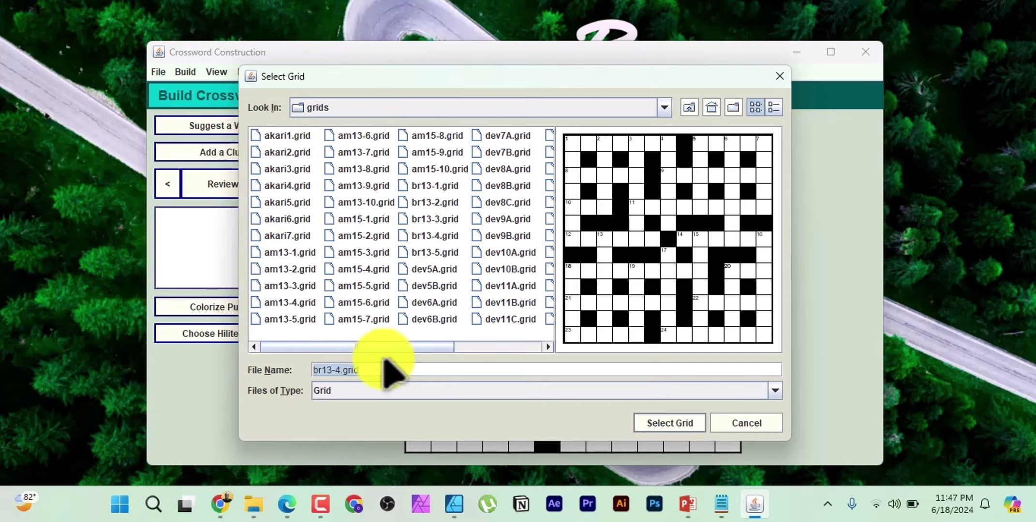
{"action": "scroll", "coordinate": [382, 346], "scroll_direction": "down", "scroll_amount": 1}
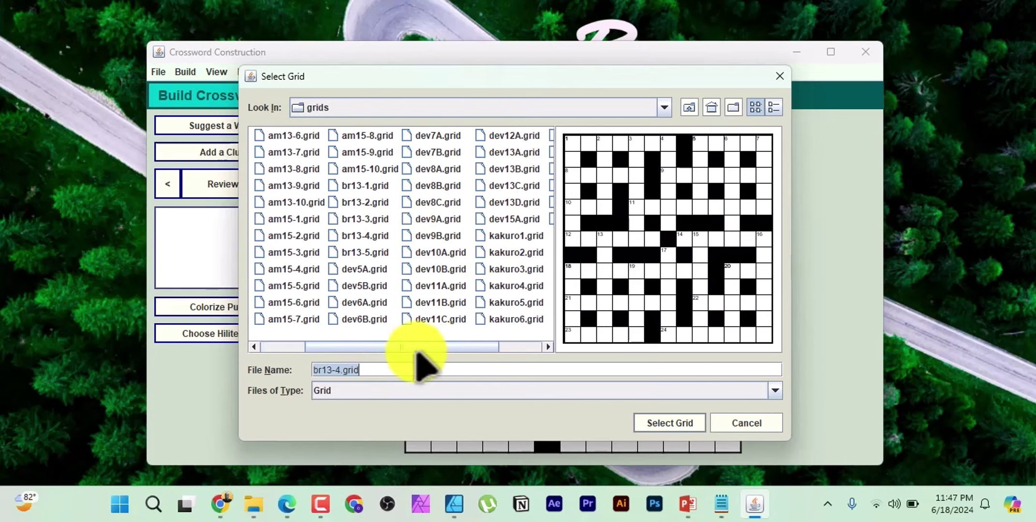
{"action": "left_click_drag", "start_coordinate": [417, 348], "coordinate": [322, 350]}
{"action": "left_click", "coordinate": [277, 138]}
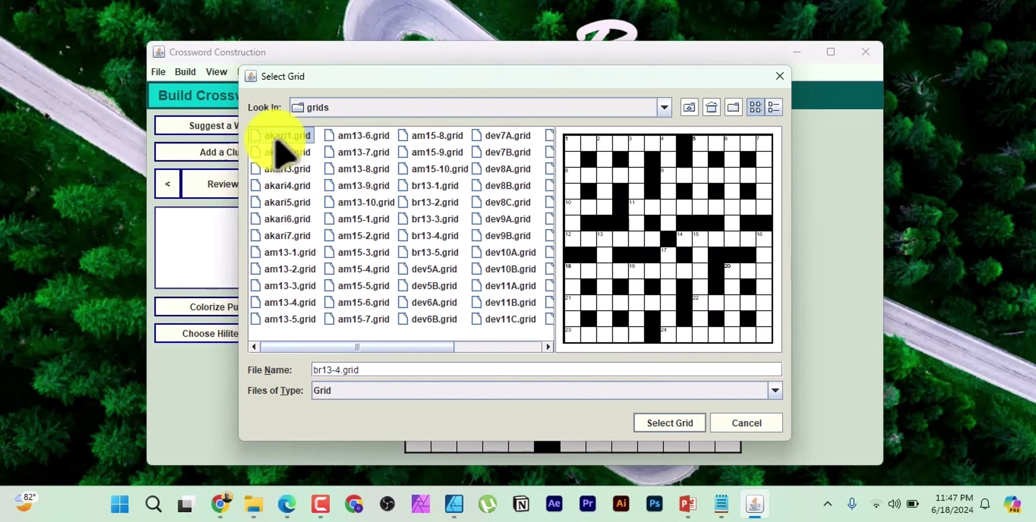
{"action": "key", "text": "Down"}
{"action": "key", "text": "Down"}
{"action": "key", "text": "Down"}
{"action": "key", "text": "Down"}
{"action": "key", "text": "Down"}
{"action": "key", "text": "Down"}
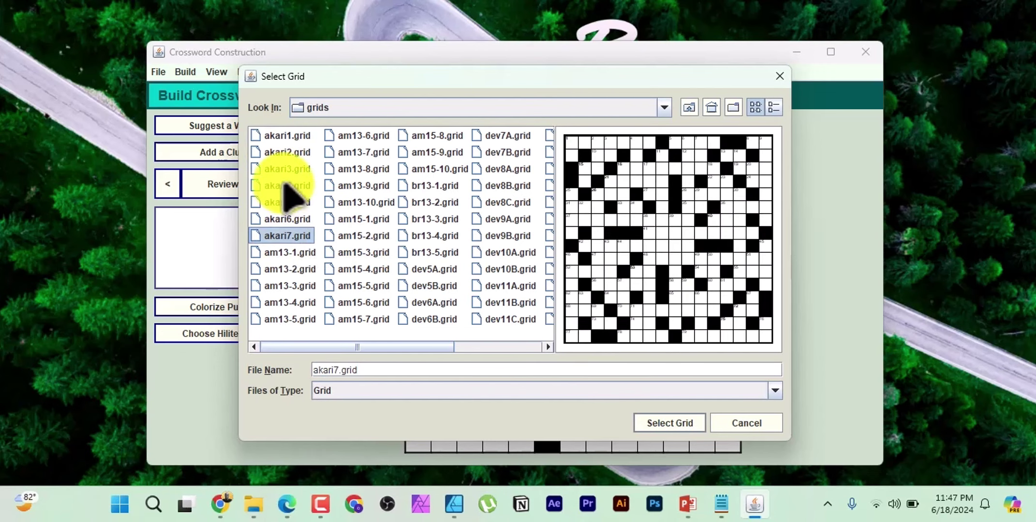
{"action": "key", "text": "Up"}
{"action": "key", "text": "Up"}
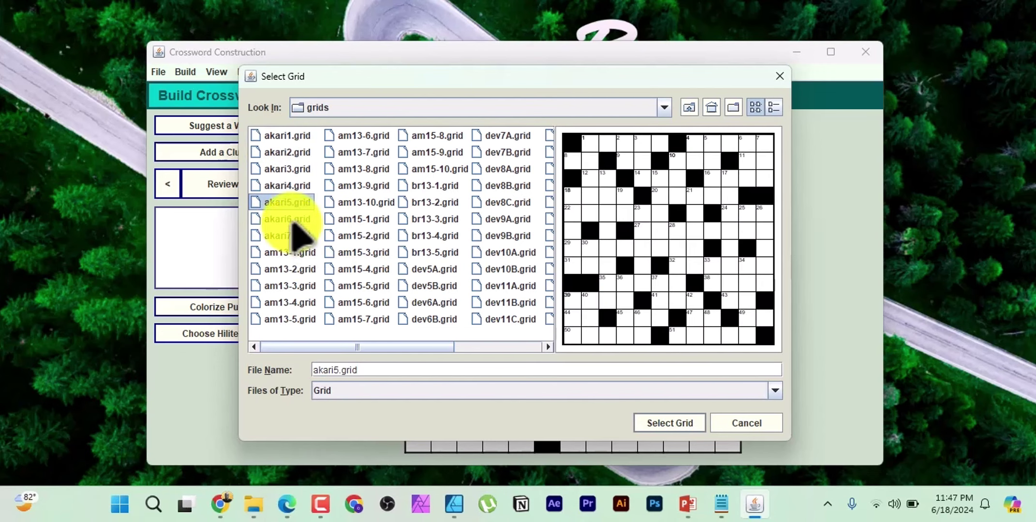
Preview grids from the other families, including am13-2, br13-1, dev8B, dev15A and mega4
{"action": "left_click", "coordinate": [290, 220]}
{"action": "left_click", "coordinate": [295, 270]}
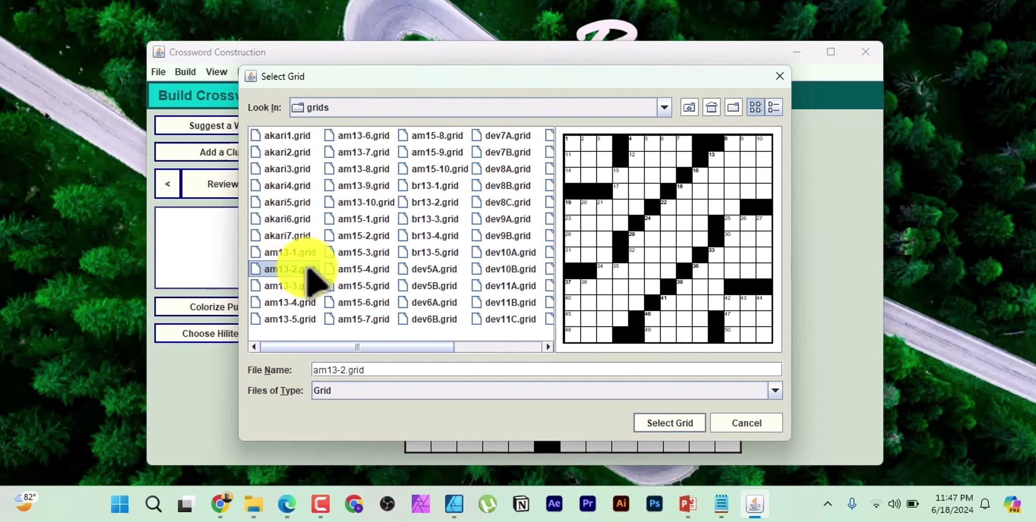
{"action": "left_click", "coordinate": [431, 186]}
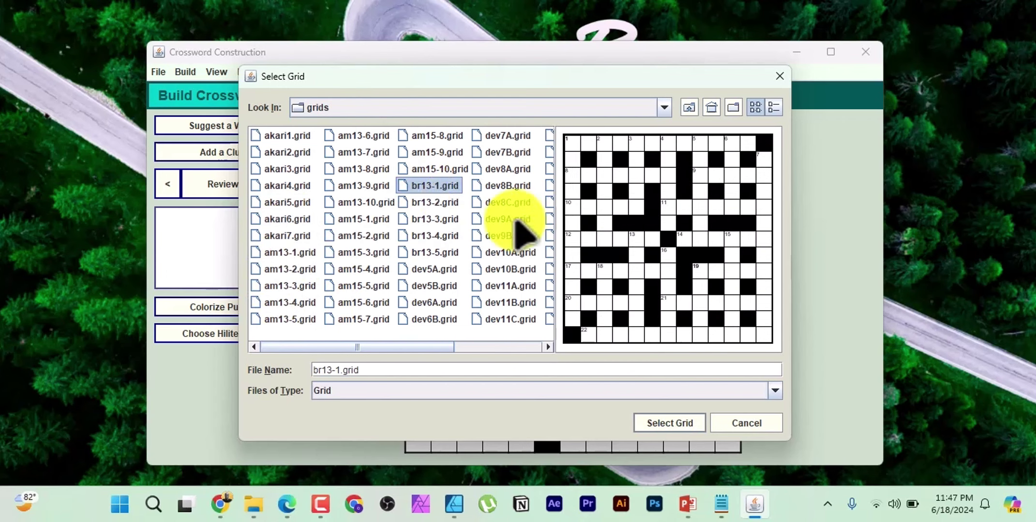
{"action": "left_click", "coordinate": [508, 186]}
{"action": "left_click", "coordinate": [498, 347]}
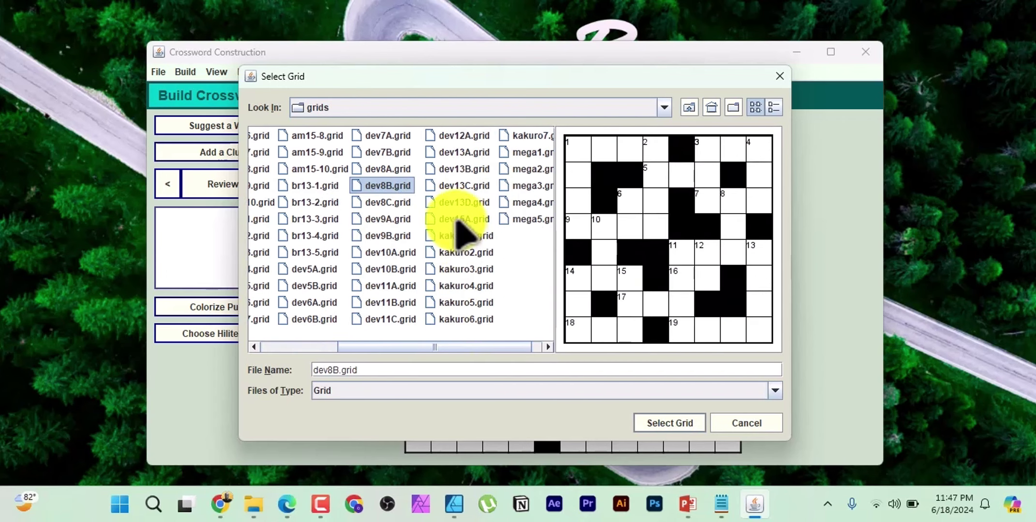
{"action": "left_click", "coordinate": [464, 220]}
{"action": "left_click_drag", "start_coordinate": [483, 346], "coordinate": [494, 347]}
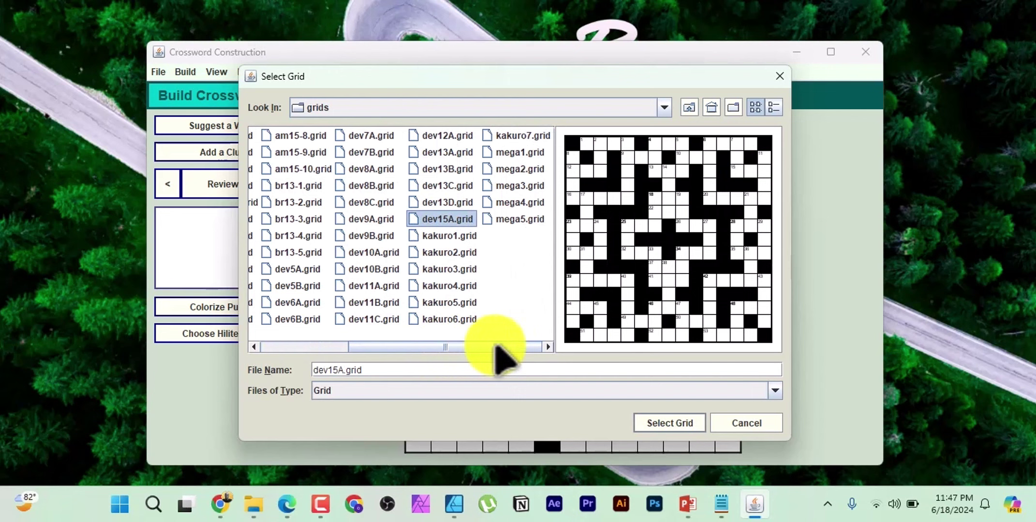
{"action": "left_click", "coordinate": [514, 203]}
Choose am13-1.grid as the grid for the puzzle
{"action": "left_click_drag", "start_coordinate": [427, 348], "coordinate": [336, 352]}
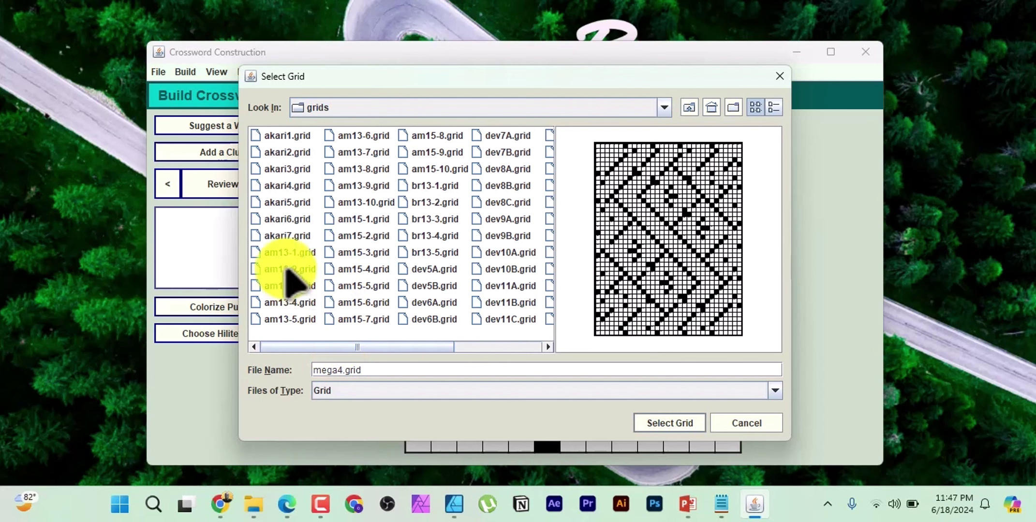
{"action": "left_click", "coordinate": [289, 253]}
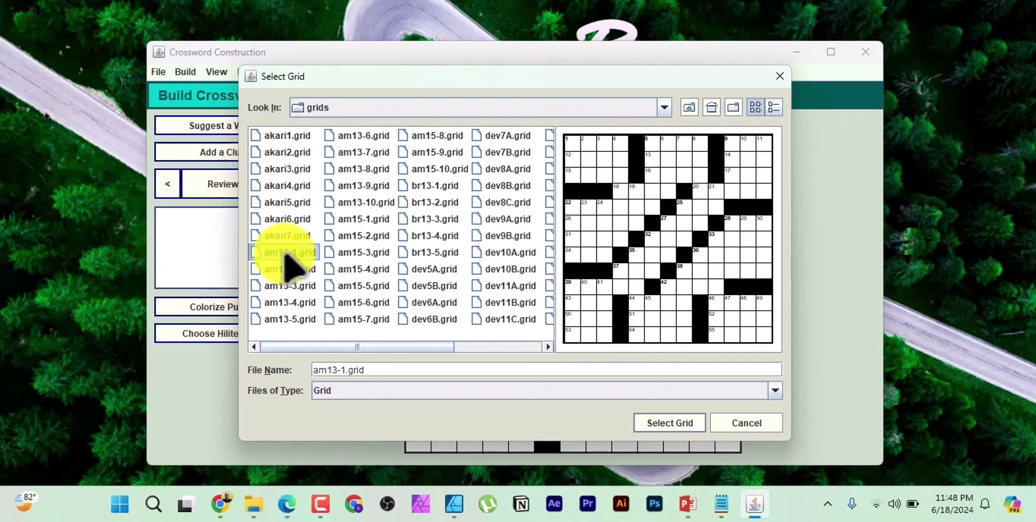
{"action": "left_click", "coordinate": [667, 423]}
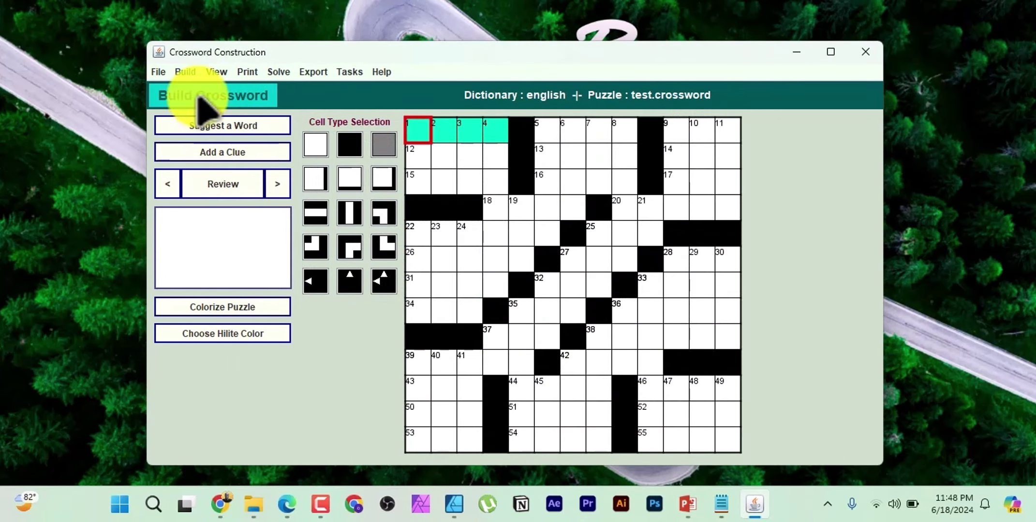
Set the build options to make 5 puzzles with the first puzzle numbered 1, leaving the theme dictionaries at <None>
{"action": "left_click", "coordinate": [185, 71]}
{"action": "left_click", "coordinate": [232, 176]}
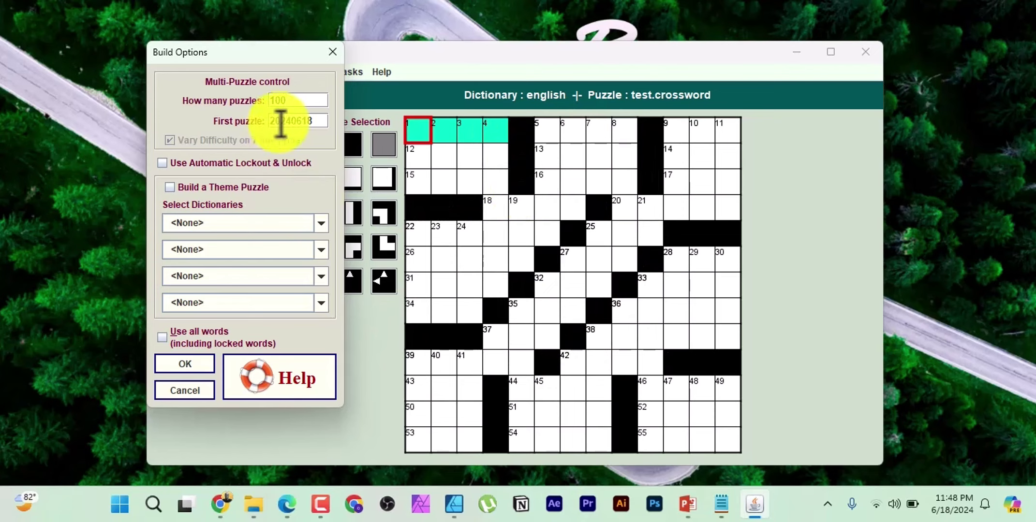
{"action": "key", "text": "BackSpace"}
{"action": "type", "text": "5"}
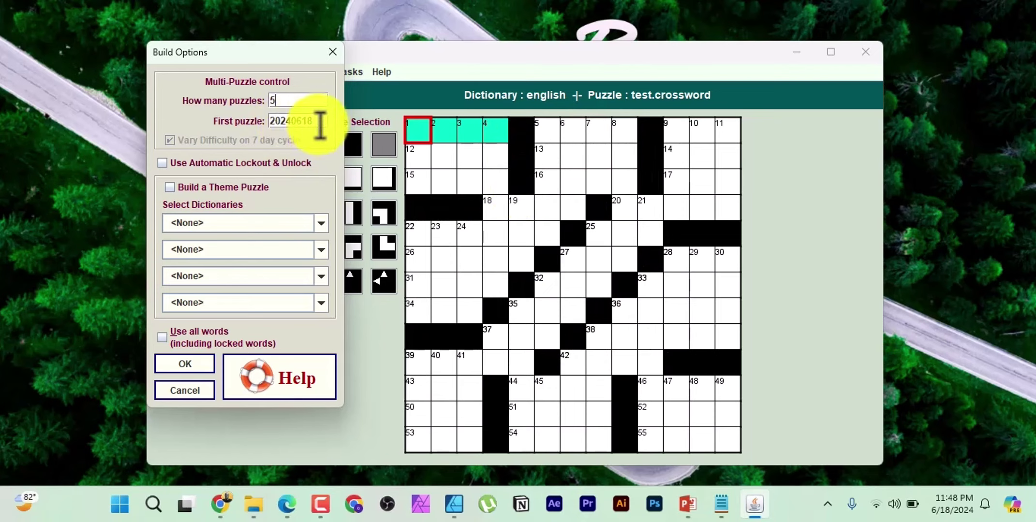
{"action": "left_click_drag", "start_coordinate": [313, 121], "coordinate": [265, 128]}
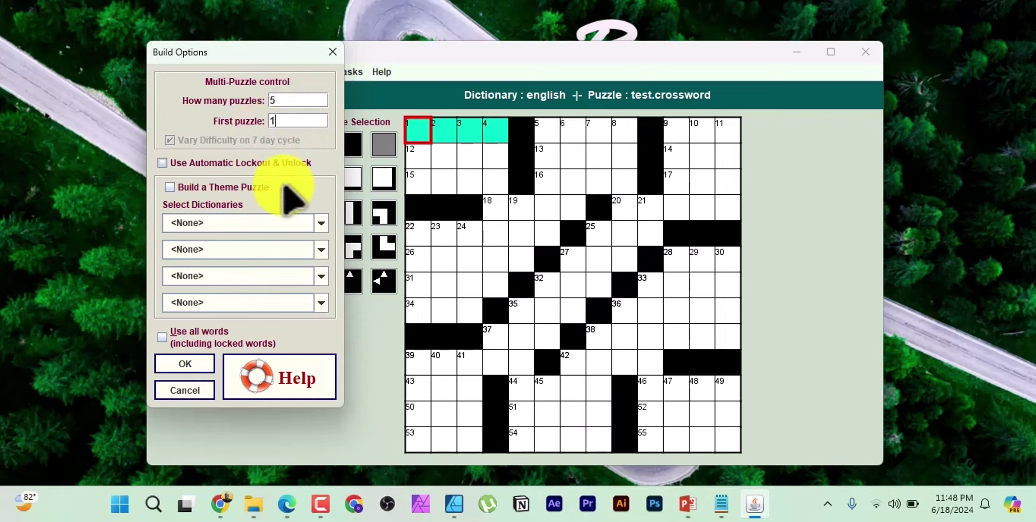
{"action": "left_click", "coordinate": [322, 223]}
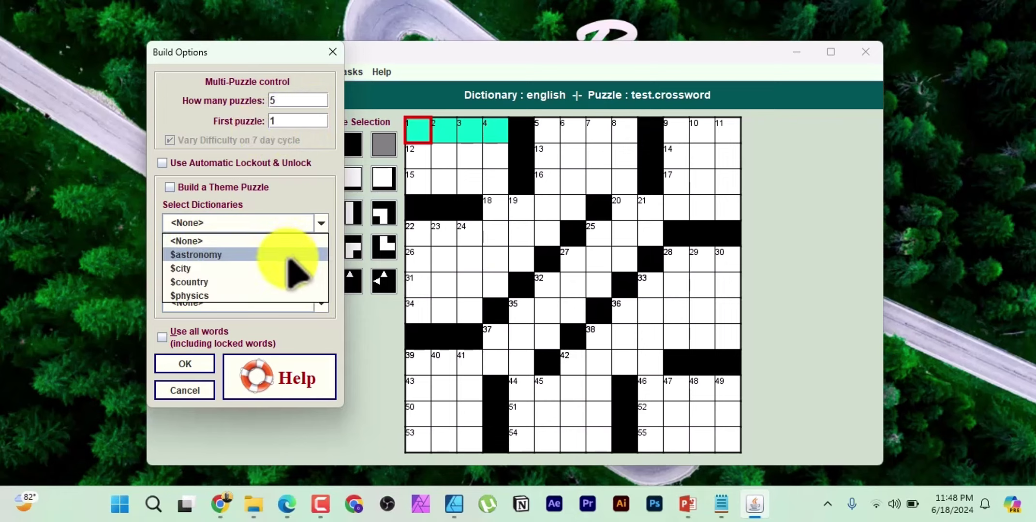
{"action": "left_click", "coordinate": [302, 189]}
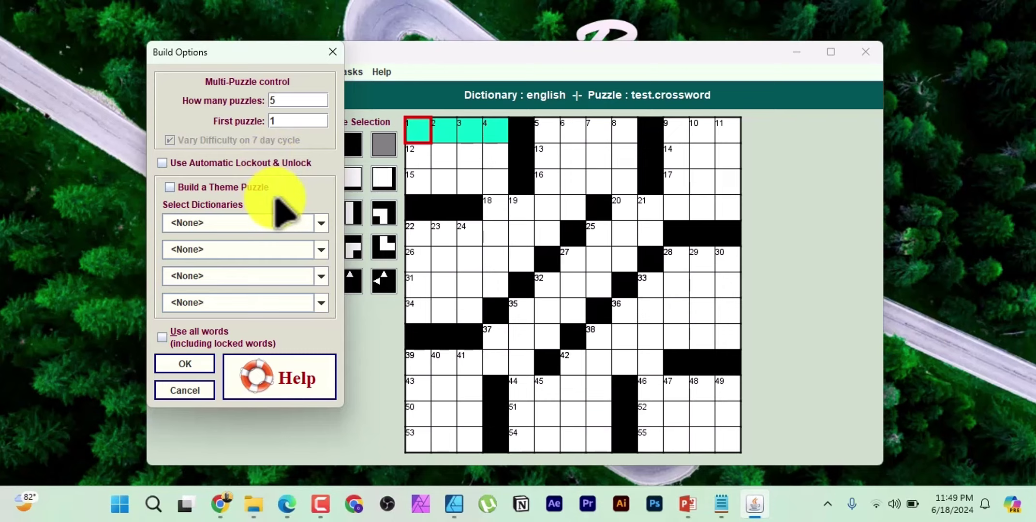
{"action": "left_click", "coordinate": [191, 366]}
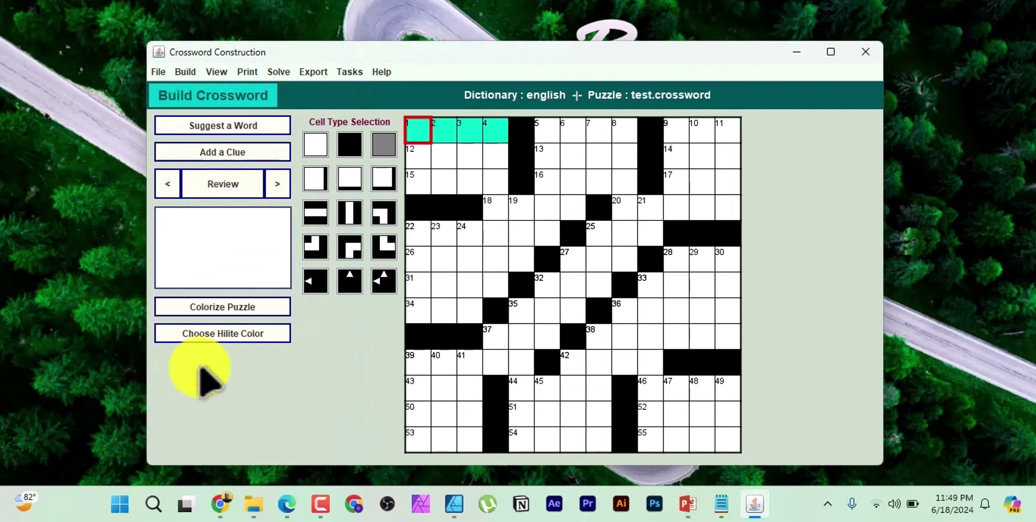
Build the batch of crosswords and dismiss the save message
{"action": "left_click", "coordinate": [183, 72]}
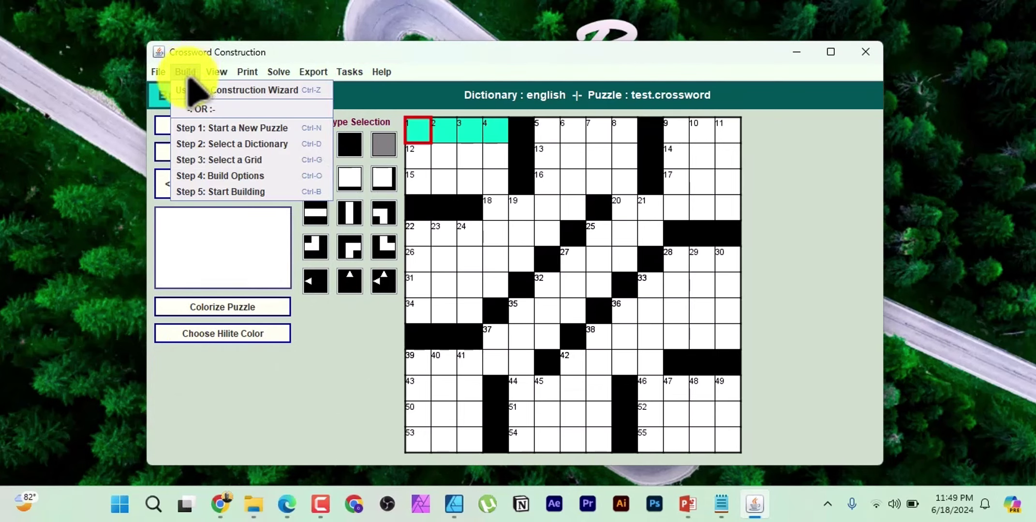
{"action": "left_click", "coordinate": [224, 192]}
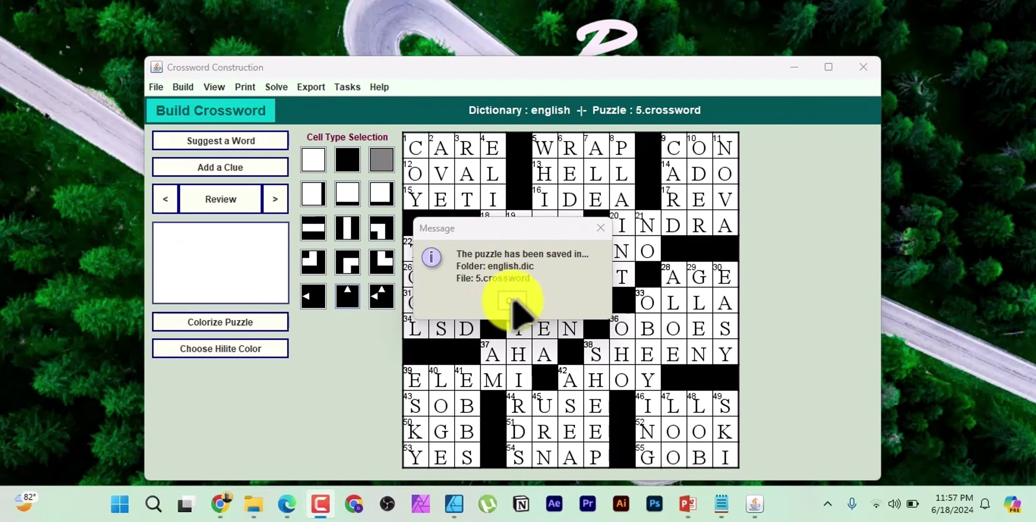
{"action": "left_click", "coordinate": [510, 299]}
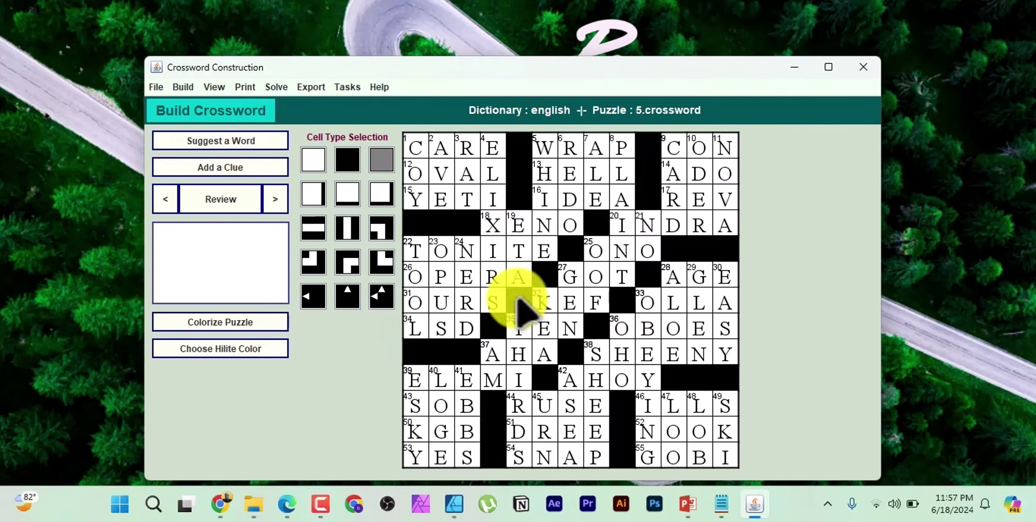
Open the built puzzle for solving as a crossword and move its window up so that all clues fit on screen
{"action": "left_click", "coordinate": [276, 87]}
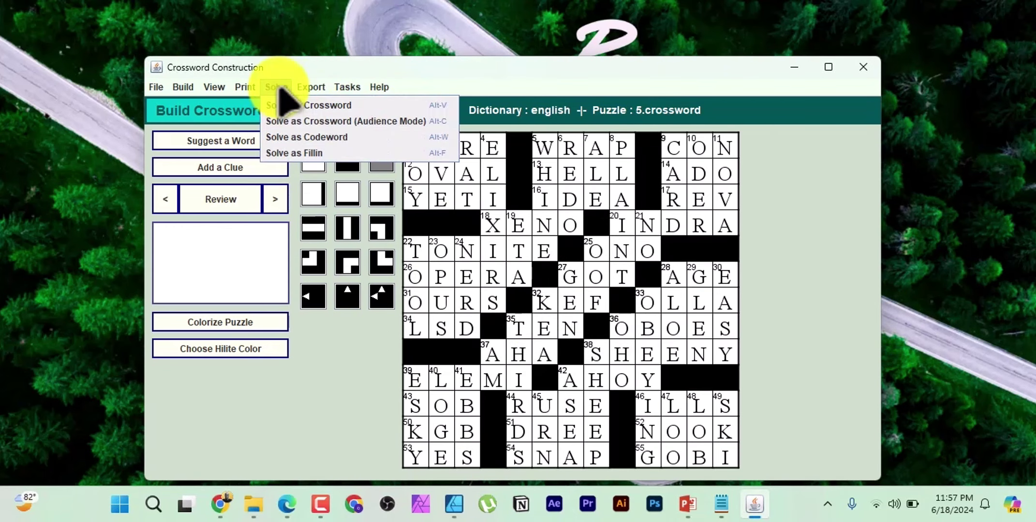
{"action": "left_click", "coordinate": [285, 103]}
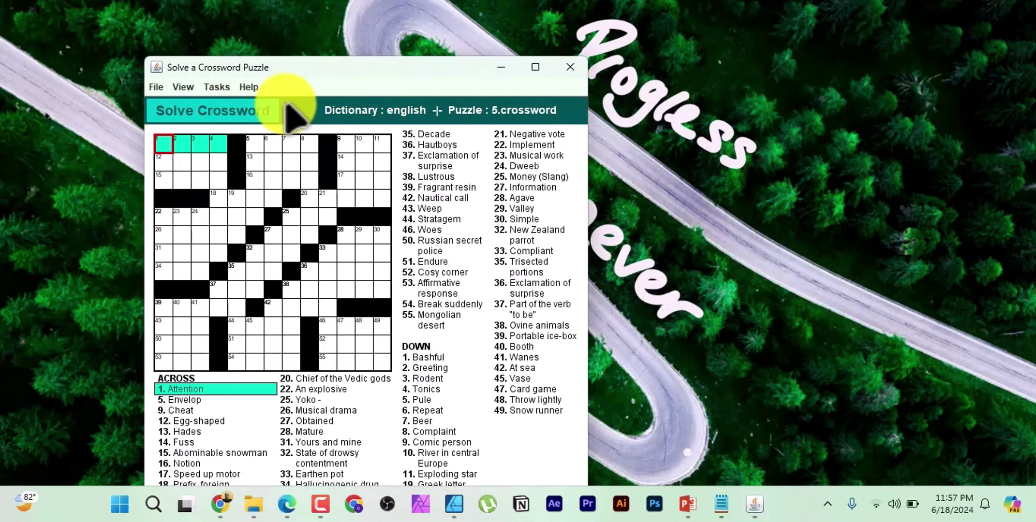
{"action": "left_click_drag", "start_coordinate": [343, 70], "coordinate": [361, 16]}
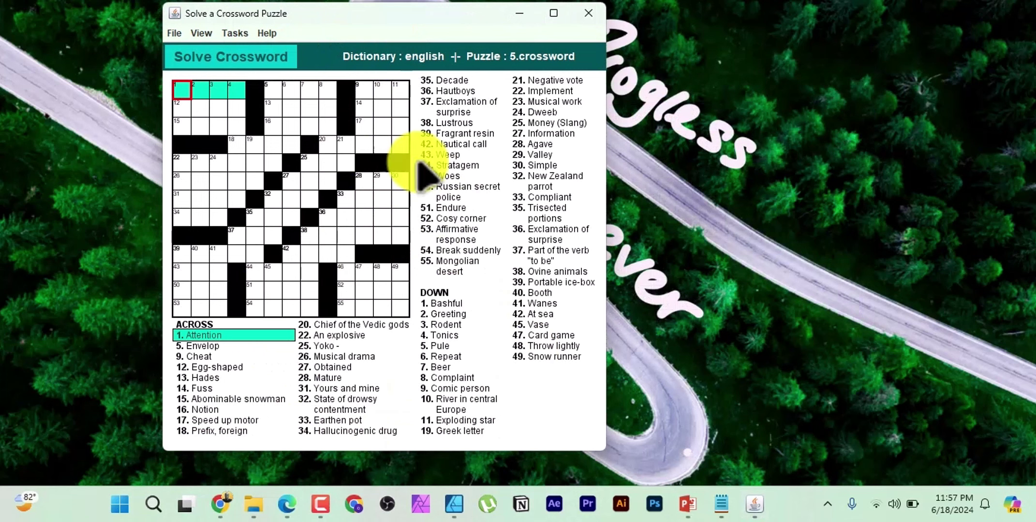
Check where clues 5, 9 and 27 across and 2 down belong in the grid by selecting each clue
{"action": "left_click", "coordinate": [204, 346]}
{"action": "left_click", "coordinate": [206, 356]}
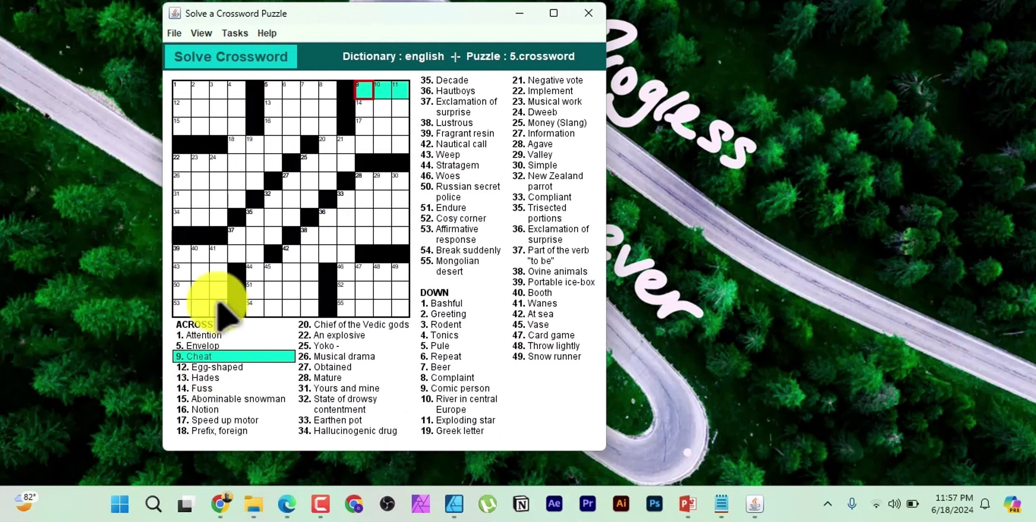
{"action": "left_click", "coordinate": [329, 367]}
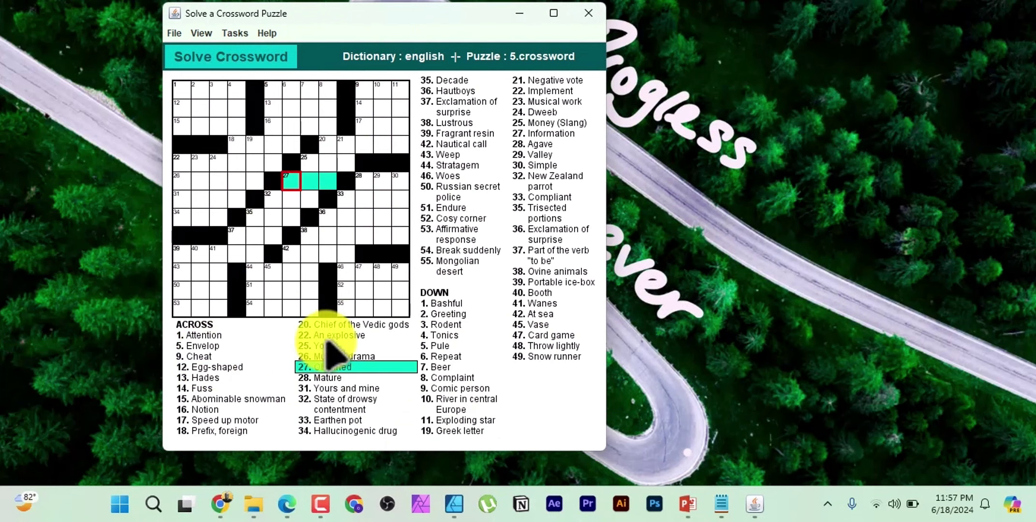
{"action": "left_click", "coordinate": [427, 314]}
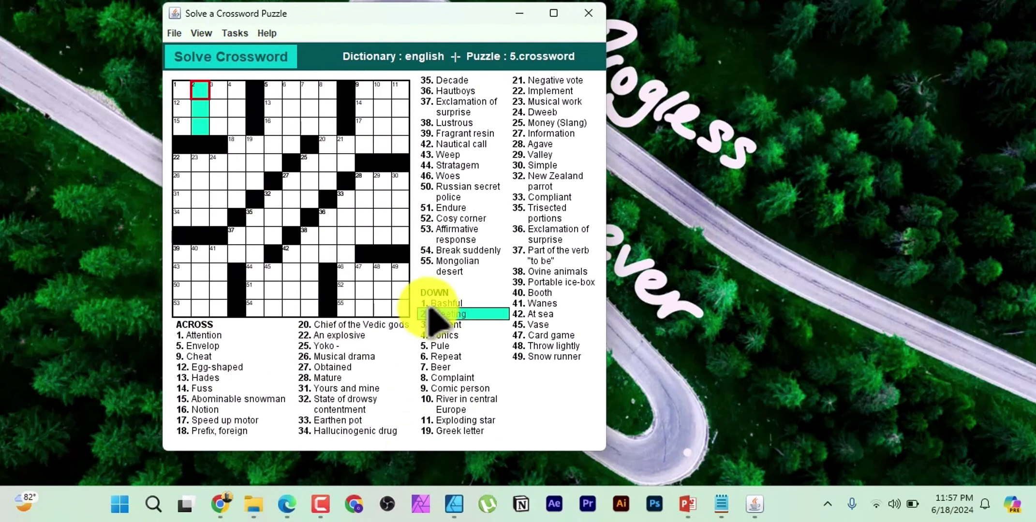
Leave the solving view for crossword construction and open the print setup for a standard crossword
{"action": "left_click", "coordinate": [173, 34]}
{"action": "left_click", "coordinate": [184, 83]}
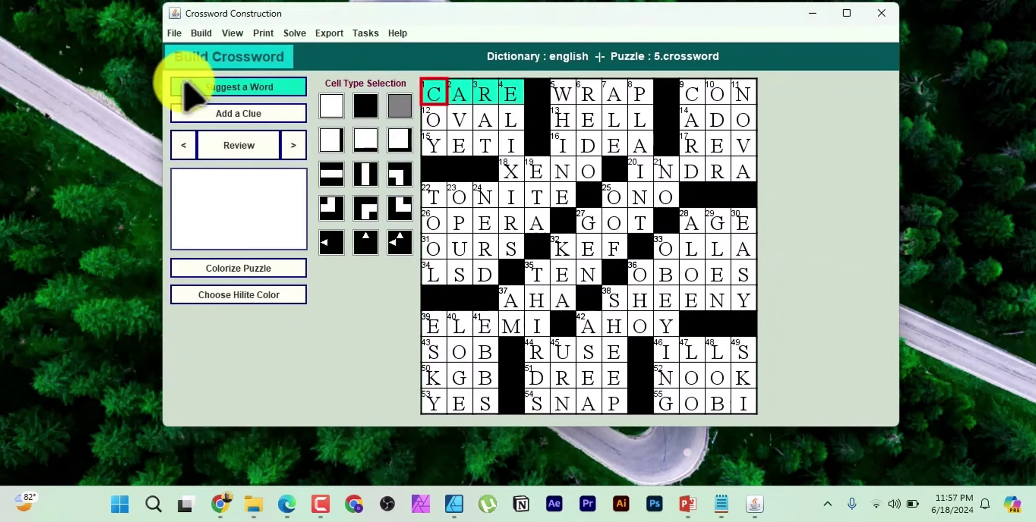
{"action": "left_click", "coordinate": [266, 32]}
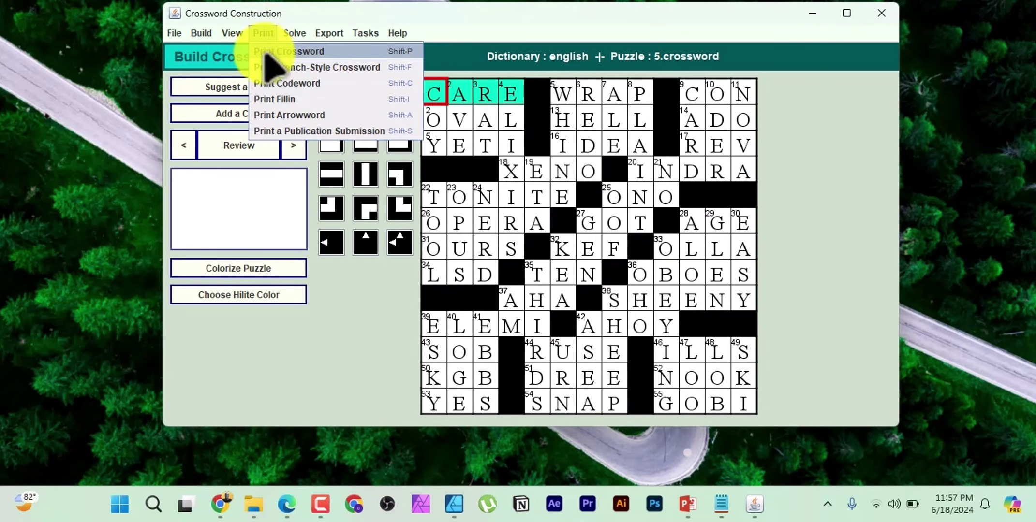
{"action": "left_click", "coordinate": [271, 51]}
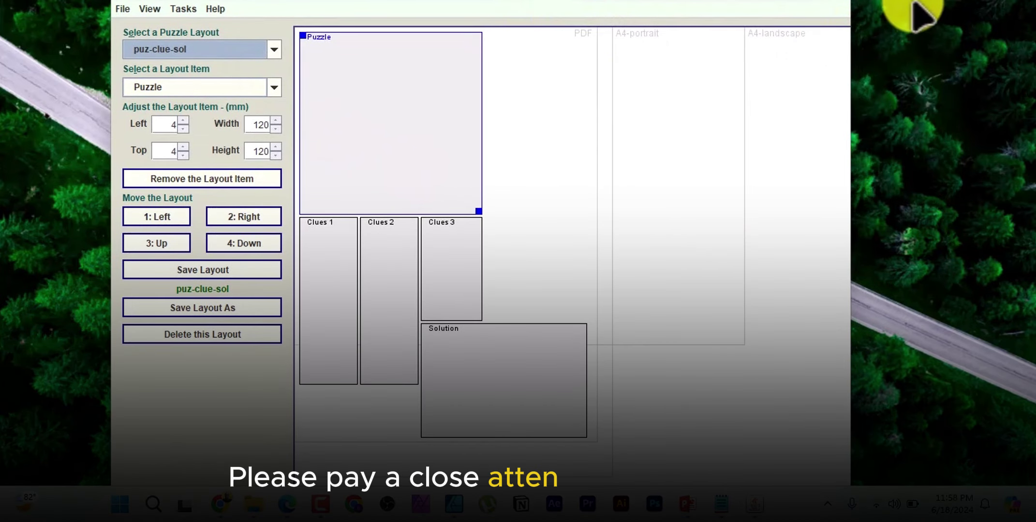
{"action": "left_click", "coordinate": [899, 10]}
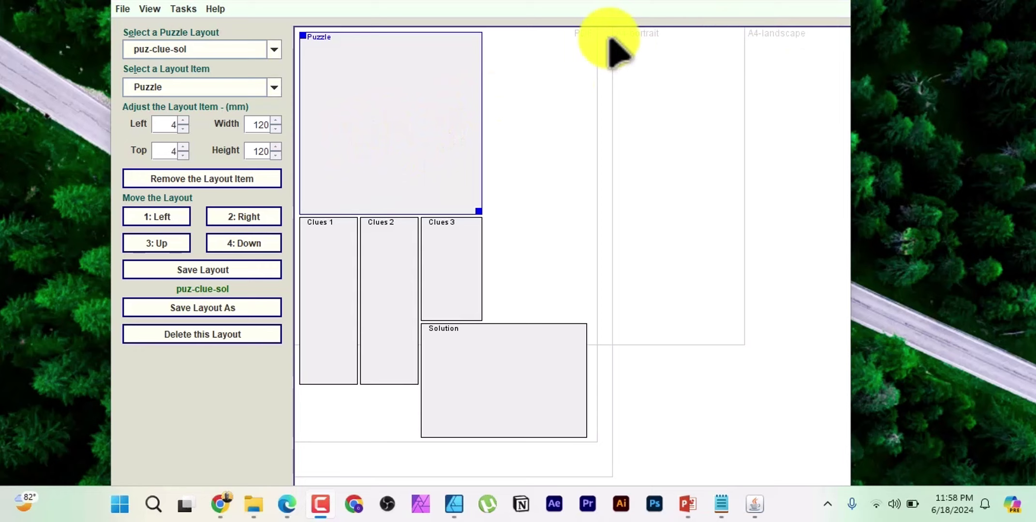
{"action": "left_click", "coordinate": [584, 34]}
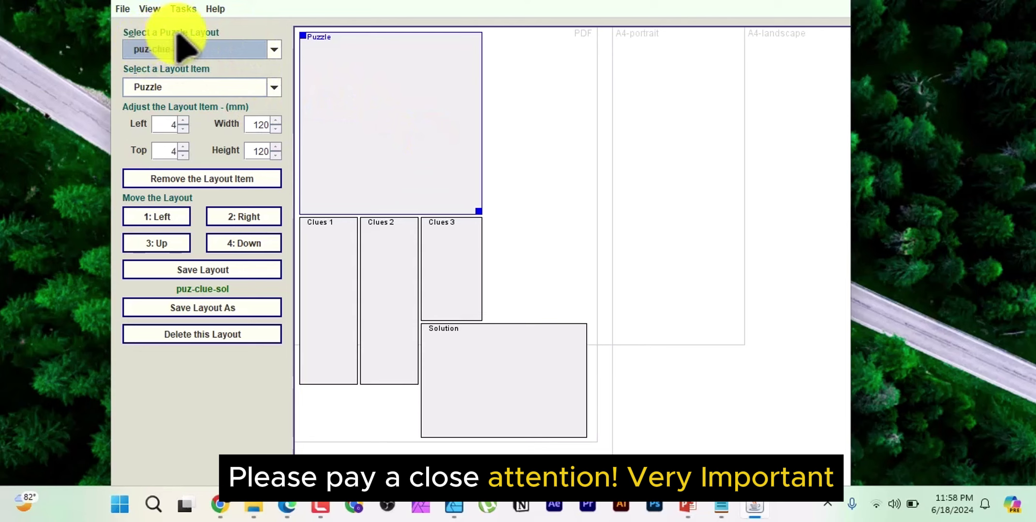
Change the puzzle layout to wordpoolpuz and display its print preview
{"action": "left_click", "coordinate": [271, 50]}
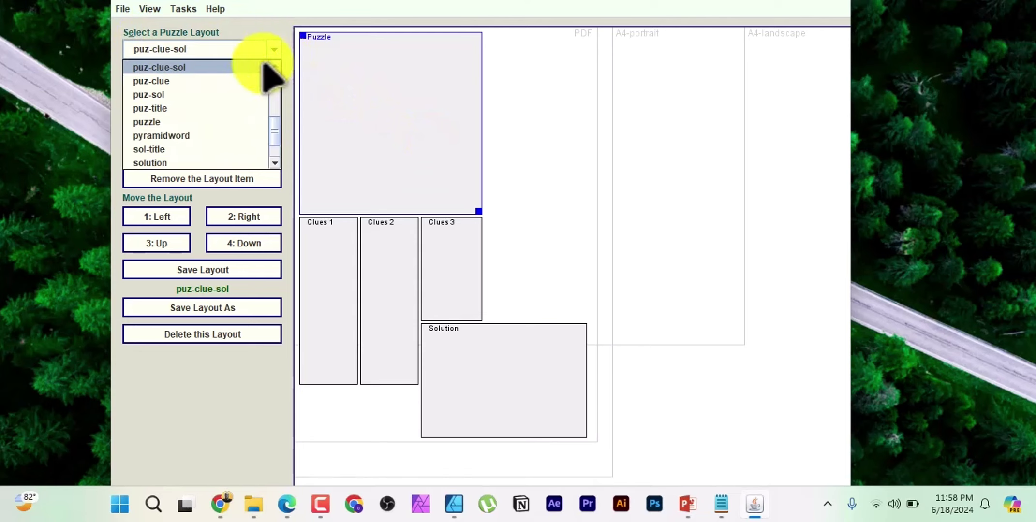
{"action": "scroll", "coordinate": [193, 92], "scroll_direction": "down", "scroll_amount": 1}
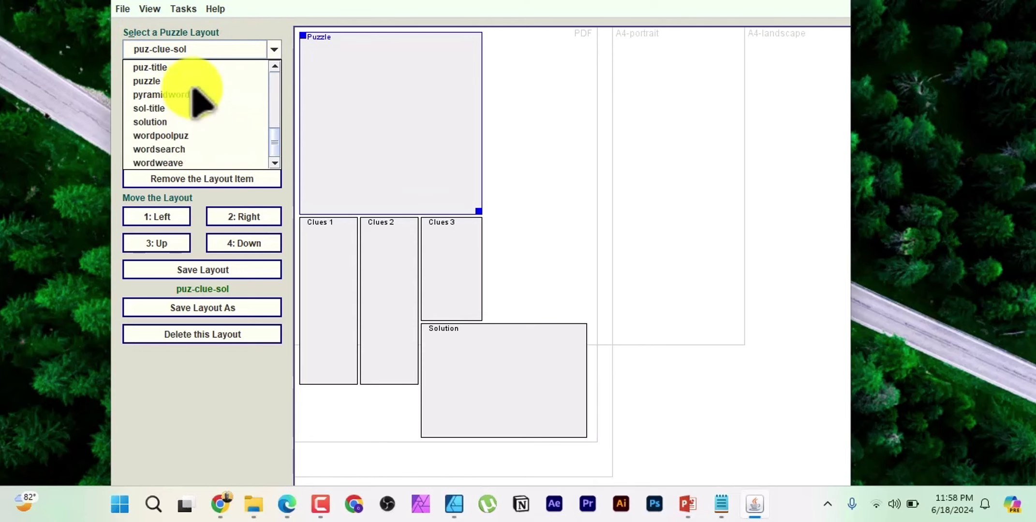
{"action": "left_click", "coordinate": [171, 140]}
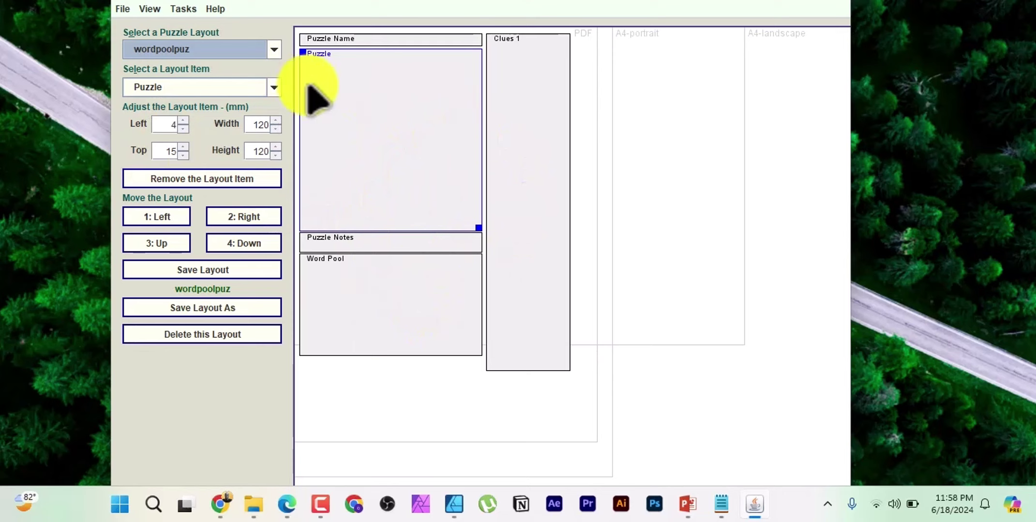
{"action": "left_click", "coordinate": [149, 9]}
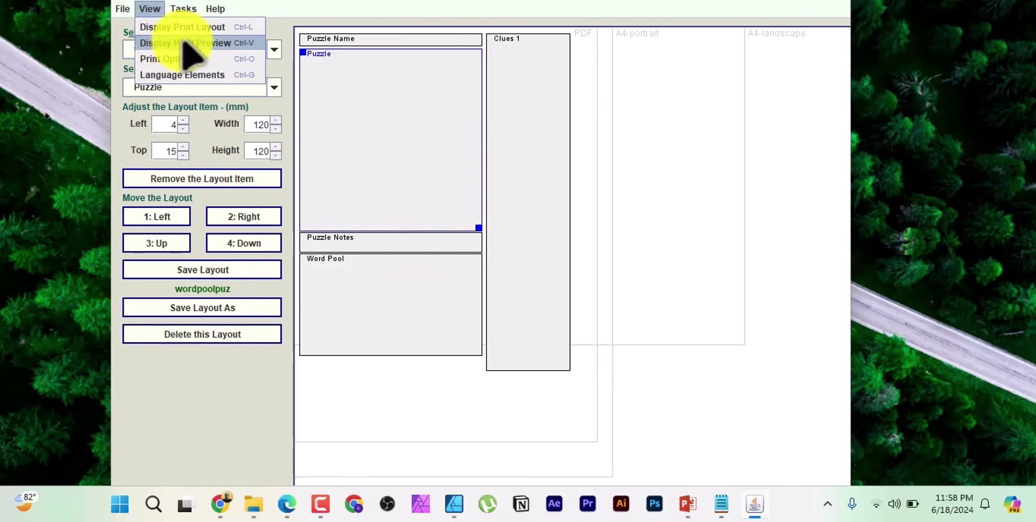
{"action": "left_click", "coordinate": [188, 44]}
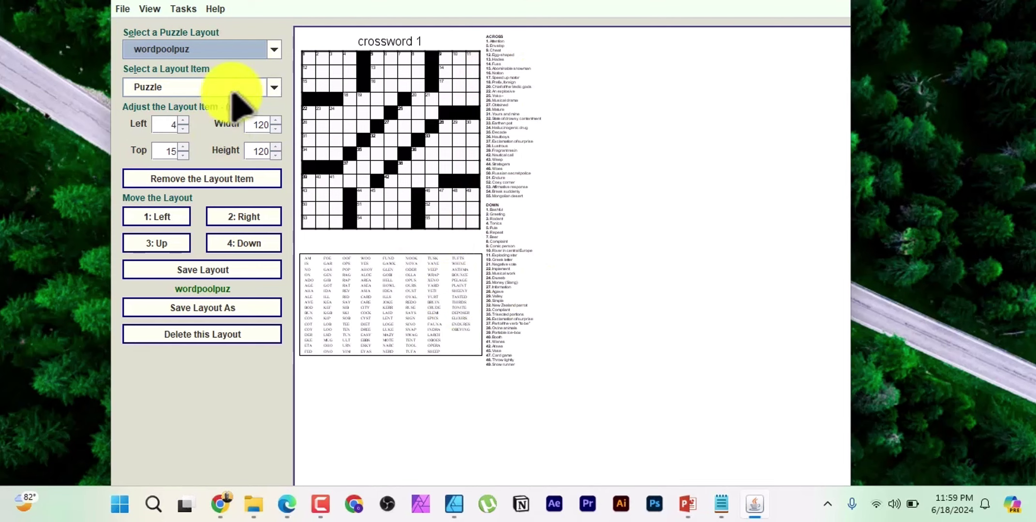
Set the puzzle layout to puz-clue-sol and return to the print layout display
{"action": "left_click", "coordinate": [268, 49]}
{"action": "scroll", "coordinate": [259, 135], "scroll_direction": "up", "scroll_amount": 7}
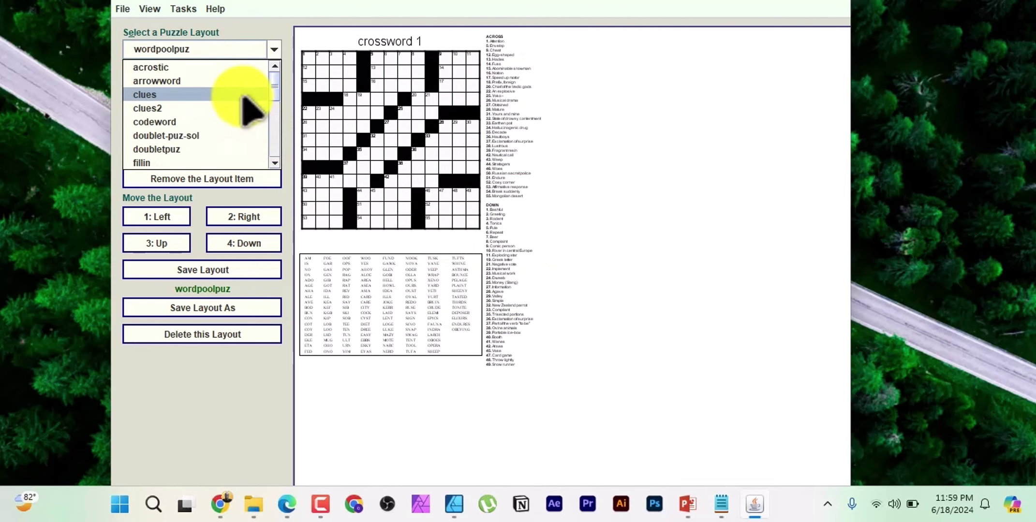
{"action": "key", "text": "p"}
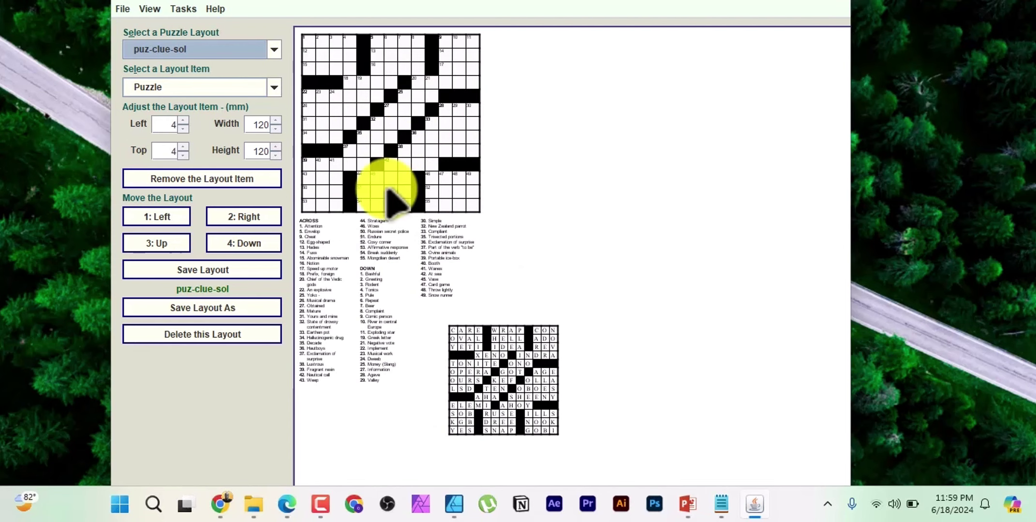
{"action": "left_click", "coordinate": [147, 9]}
{"action": "left_click", "coordinate": [208, 28]}
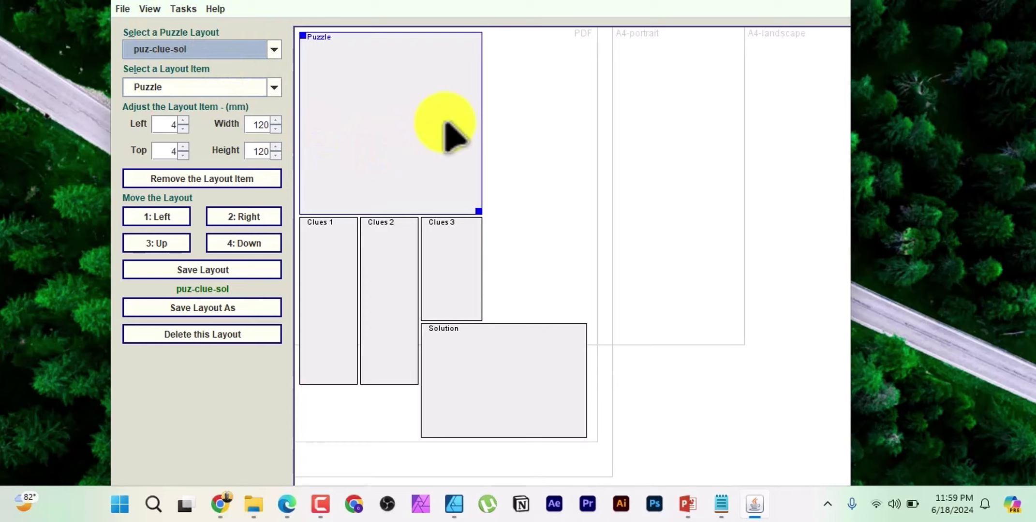
Try adjusting the Puzzle item's width to 121 mm and its height to 119 mm
{"action": "key", "text": "Tab"}
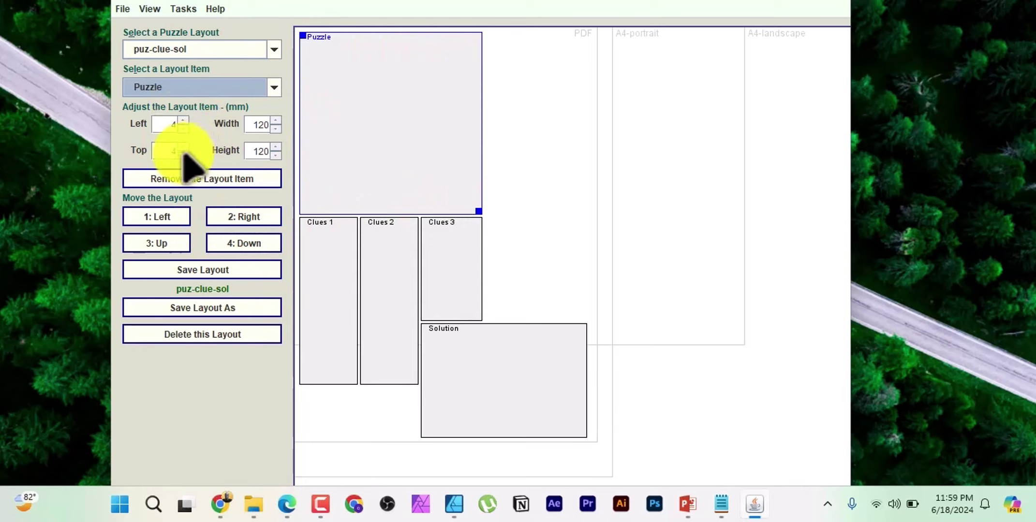
{"action": "left_click", "coordinate": [276, 121]}
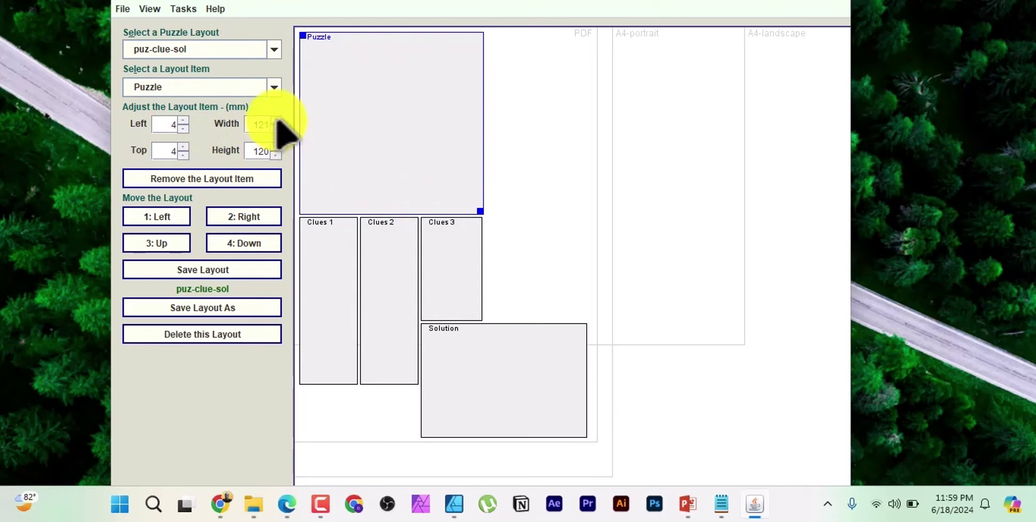
{"action": "left_click", "coordinate": [277, 121]}
{"action": "left_click", "coordinate": [276, 121]}
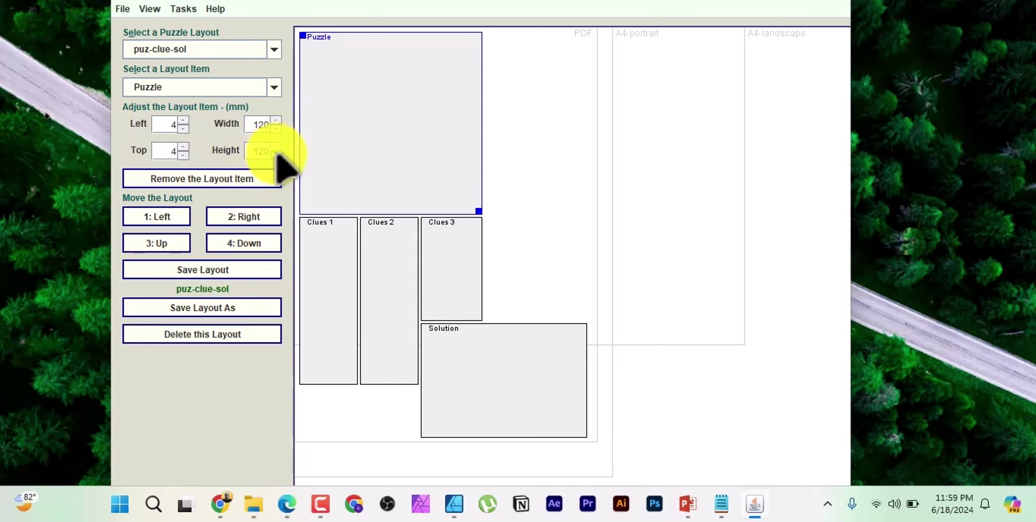
{"action": "left_click", "coordinate": [276, 155]}
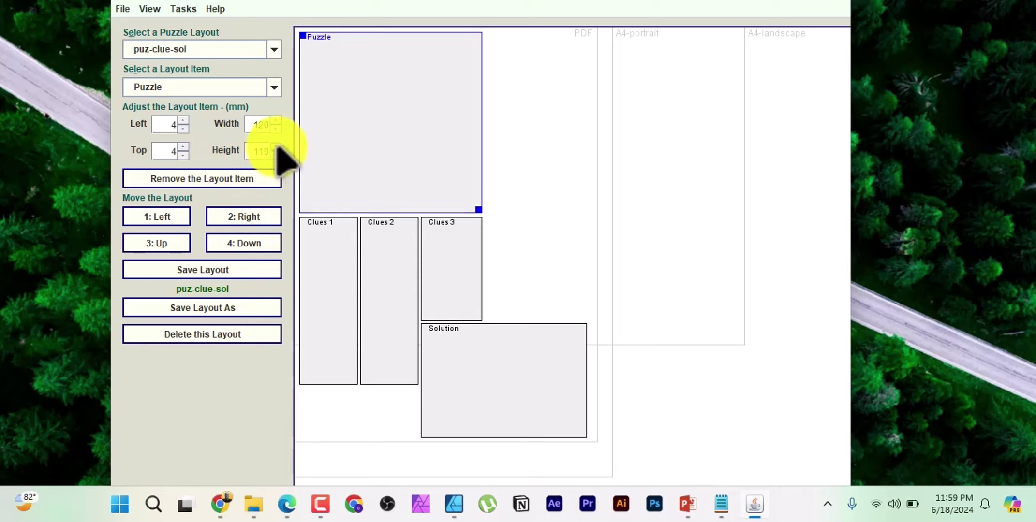
Try shifting the Puzzle item's top position to 1 mm and its left position, restoring both to 4 mm
{"action": "left_click", "coordinate": [183, 155]}
{"action": "left_click", "coordinate": [182, 155]}
{"action": "left_click", "coordinate": [183, 155]}
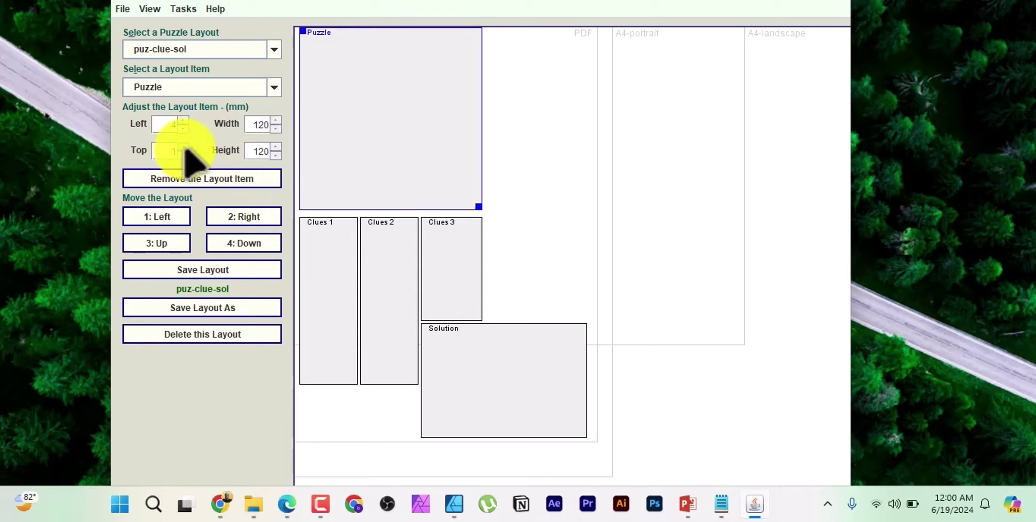
{"action": "left_click_drag", "start_coordinate": [183, 147], "coordinate": [184, 156]}
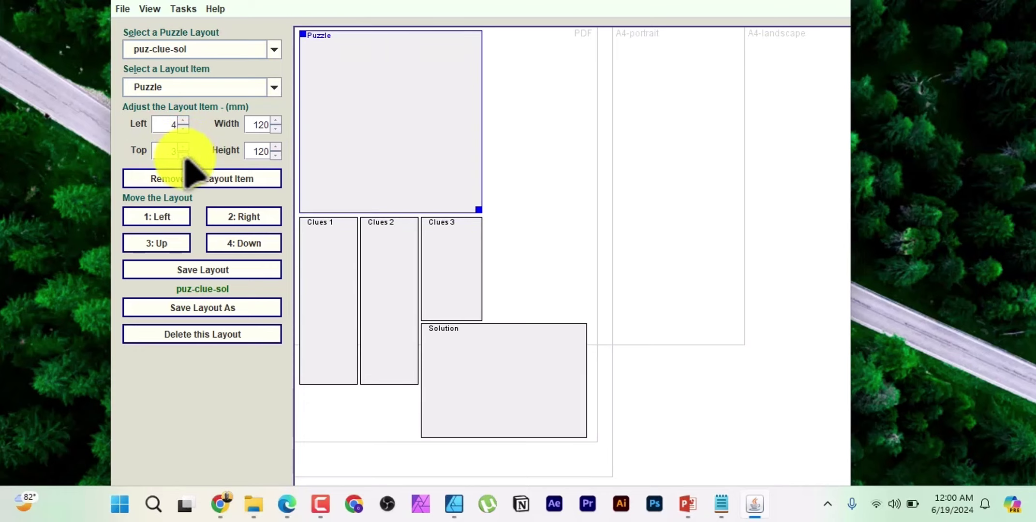
{"action": "left_click", "coordinate": [183, 147]}
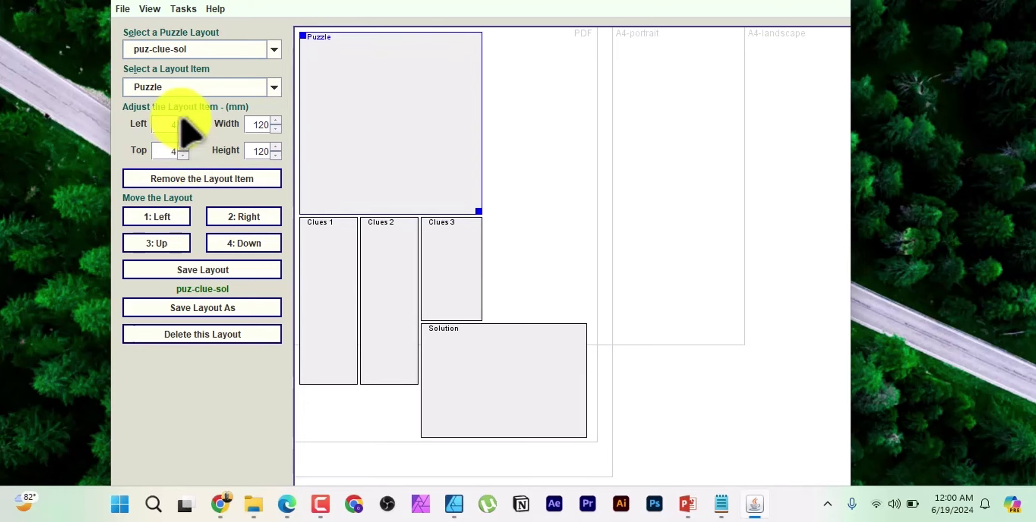
{"action": "left_click_drag", "start_coordinate": [184, 121], "coordinate": [183, 120]}
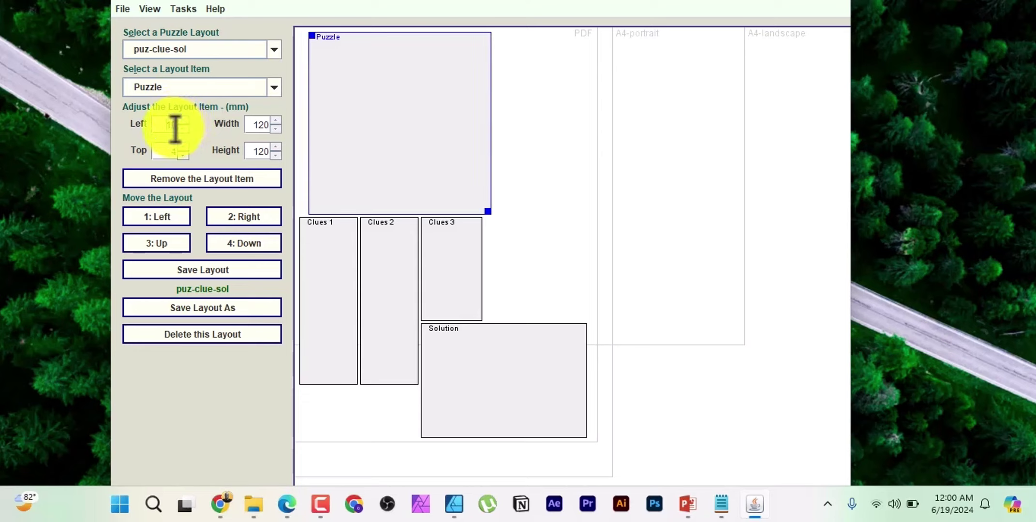
{"action": "key", "text": "Return"}
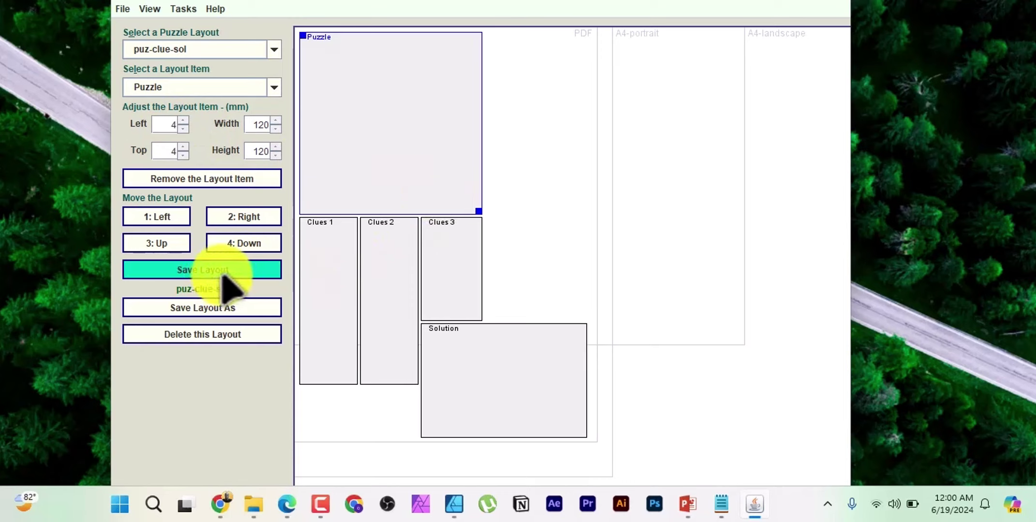
Try shifting the Clues 1 item's left position, then return it to its starting place
{"action": "left_click", "coordinate": [329, 271]}
{"action": "left_click", "coordinate": [183, 120]}
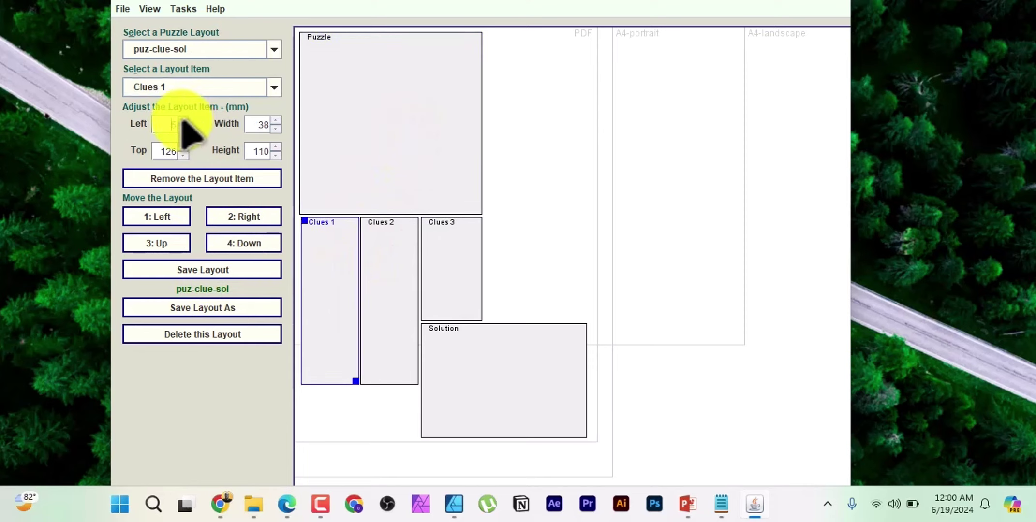
{"action": "left_click", "coordinate": [182, 120]}
{"action": "left_click", "coordinate": [182, 120]}
{"action": "left_click", "coordinate": [183, 129]}
{"action": "left_click", "coordinate": [182, 128]}
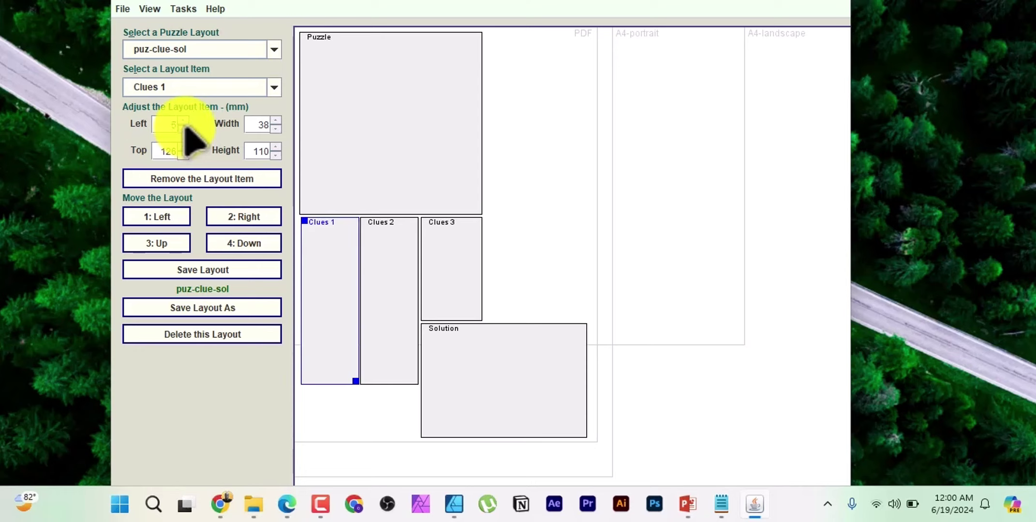
{"action": "left_click", "coordinate": [183, 128]}
Check the positions and sizes of the Clues 2 and Clues 3 items and display the print preview
{"action": "left_click", "coordinate": [387, 294]}
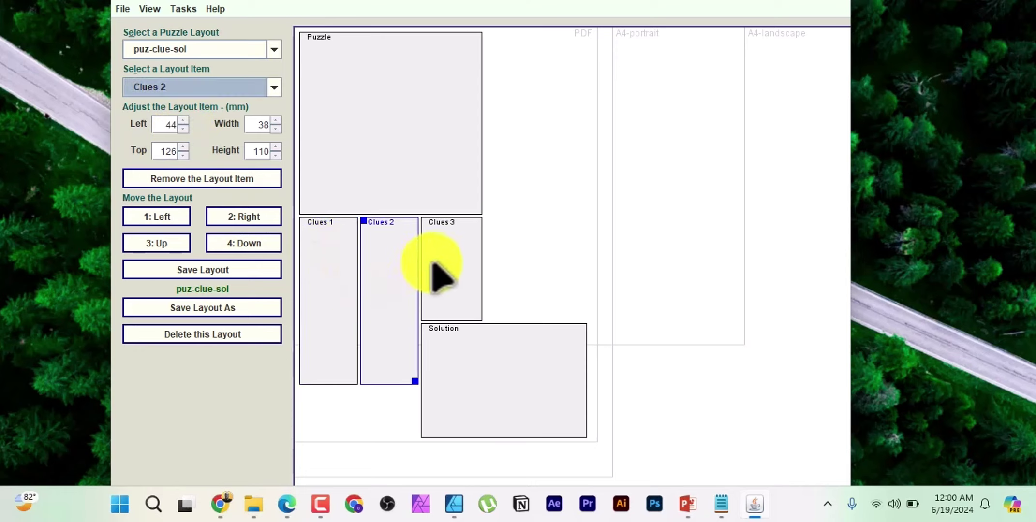
{"action": "left_click", "coordinate": [457, 342]}
{"action": "left_click", "coordinate": [457, 256]}
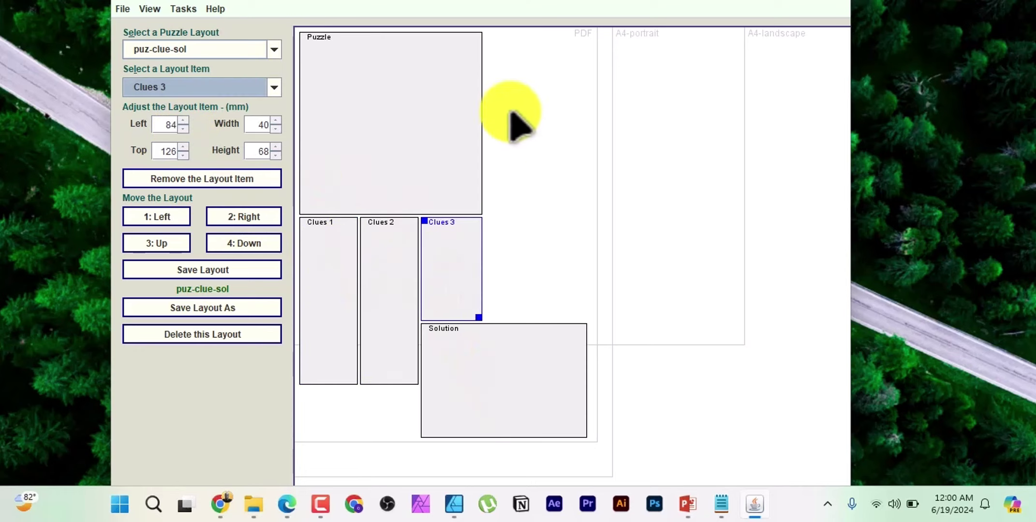
{"action": "left_click", "coordinate": [149, 9]}
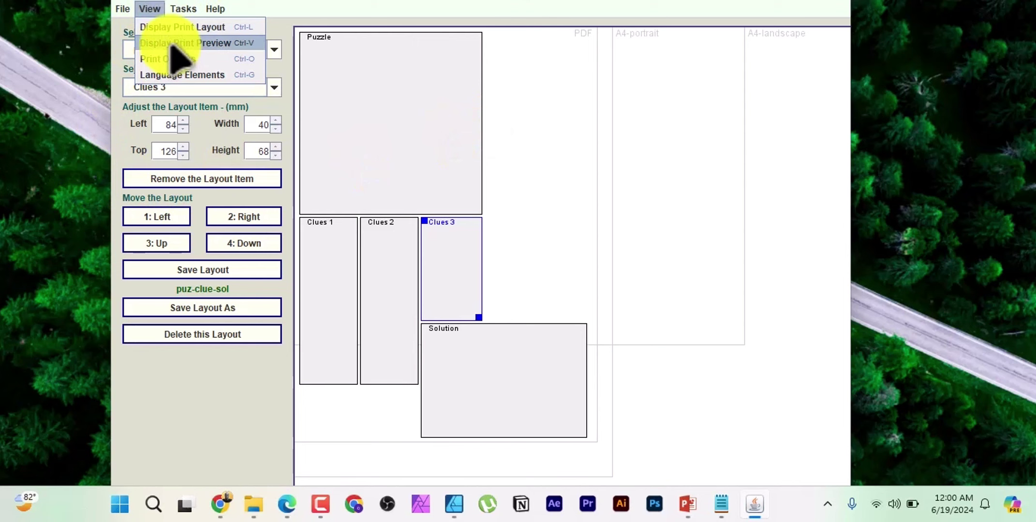
{"action": "left_click", "coordinate": [167, 44]}
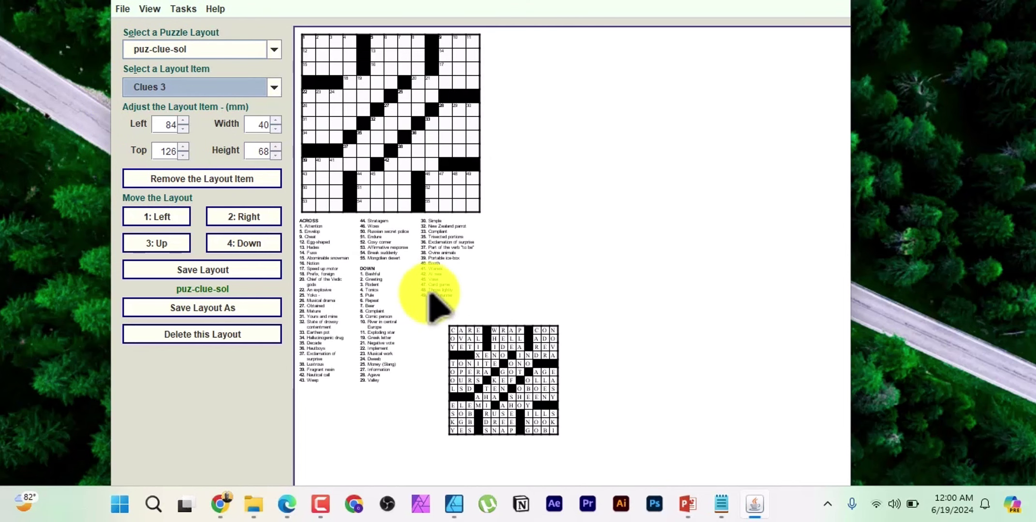
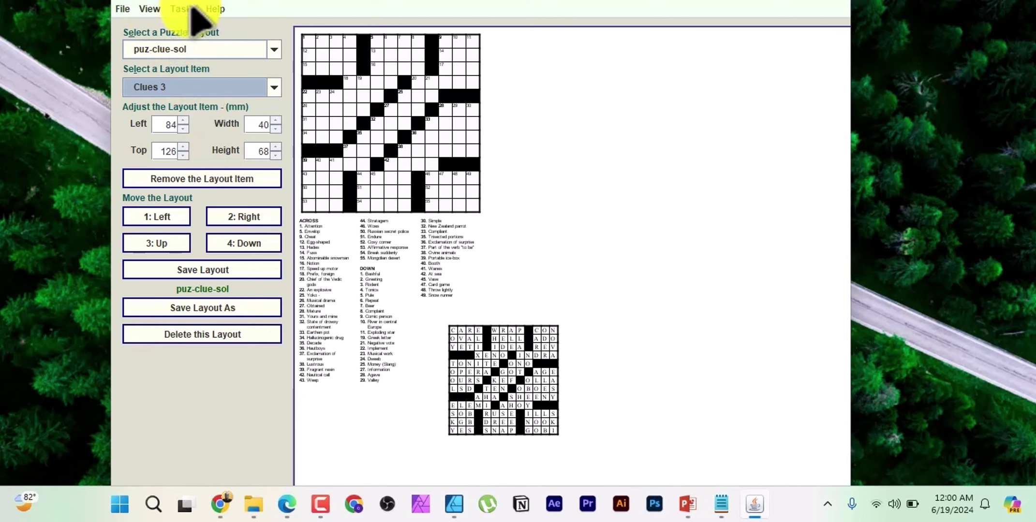
Export 5 puzzles starting from puzzle 1 as PNG images at 600 pixels per inch
{"action": "left_click", "coordinate": [179, 9]}
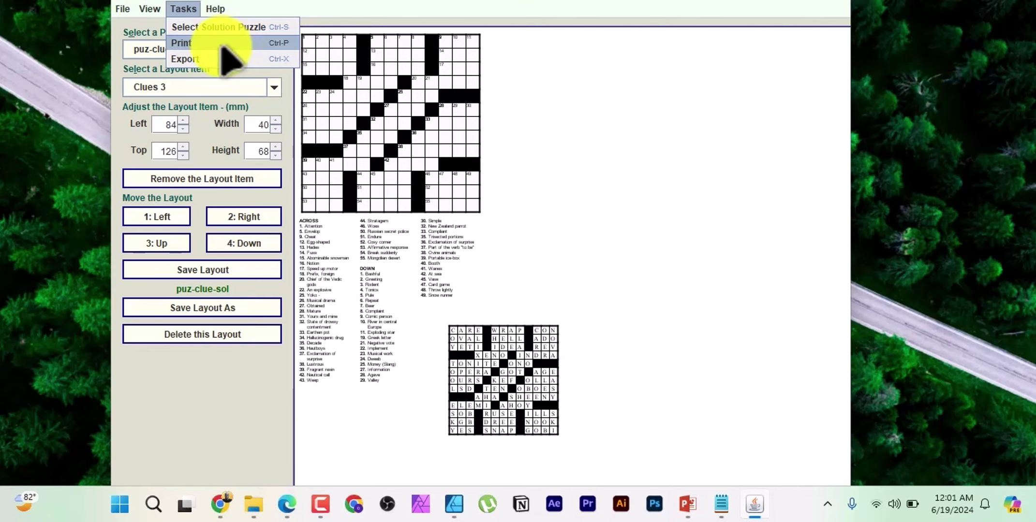
{"action": "left_click", "coordinate": [206, 59]}
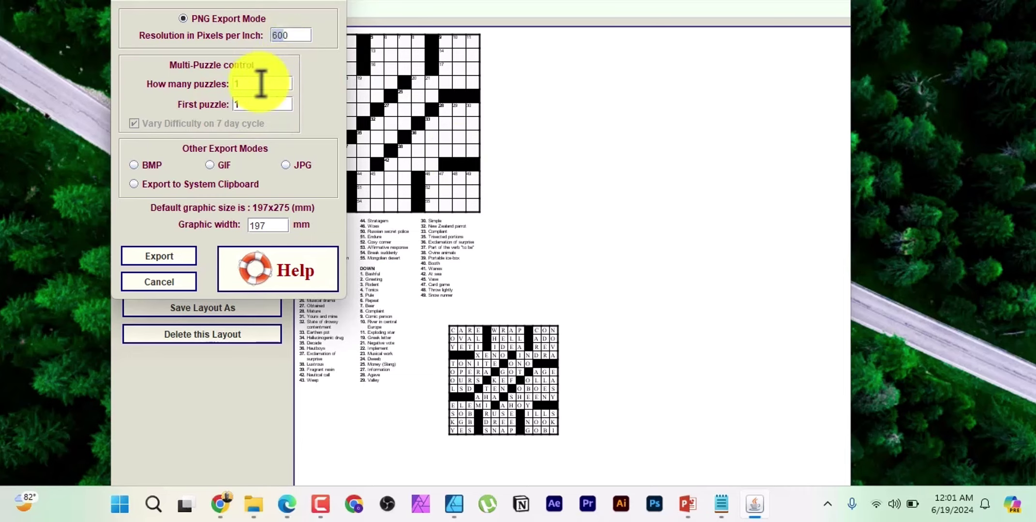
{"action": "double_click", "coordinate": [238, 85]}
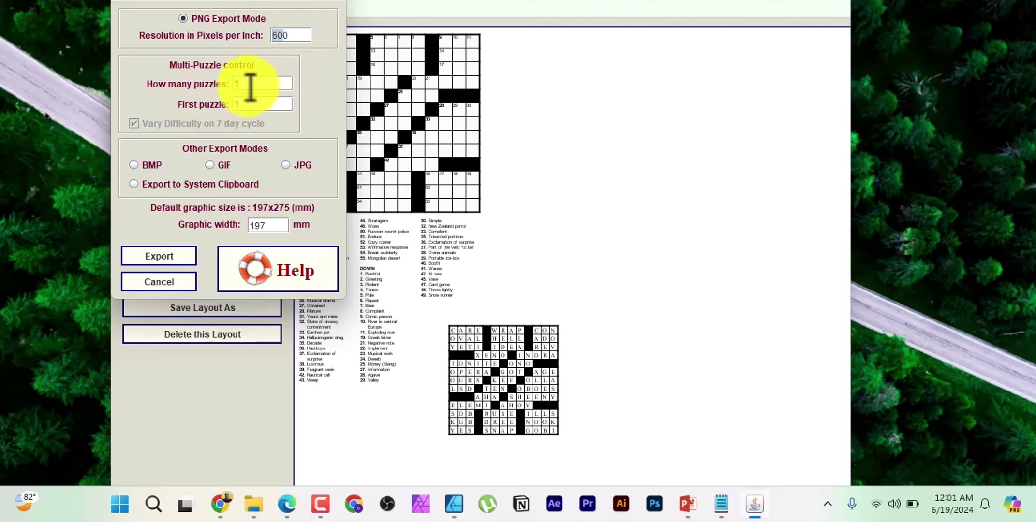
{"action": "type", "text": "5"}
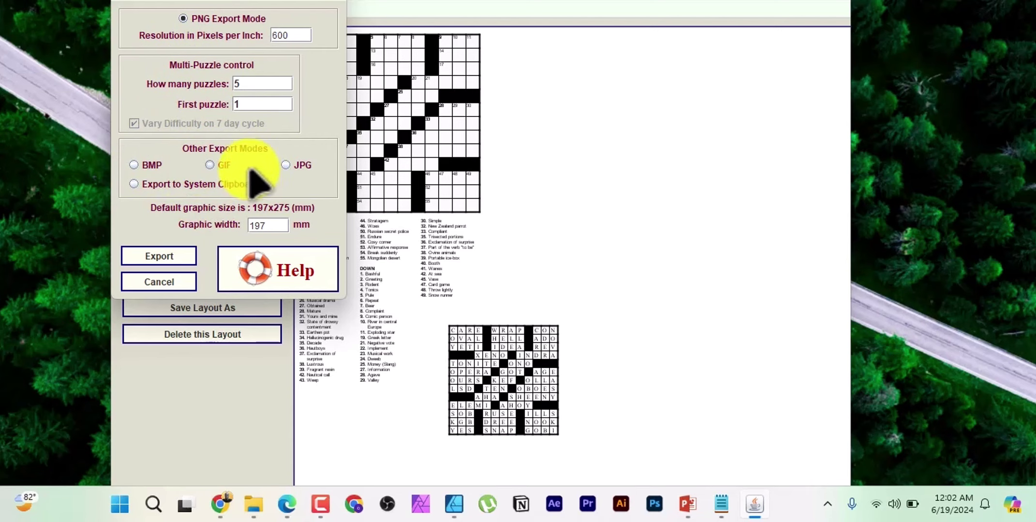
{"action": "left_click", "coordinate": [162, 258]}
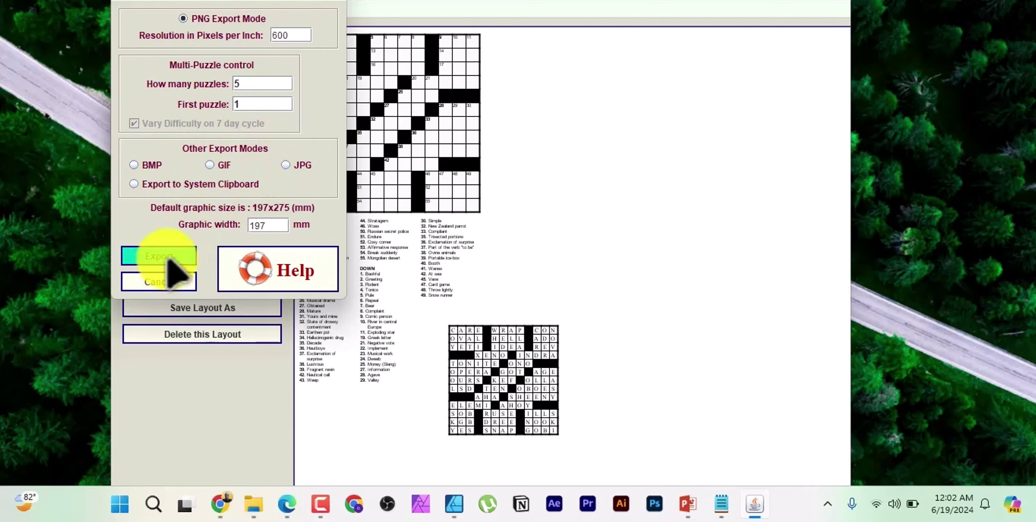
{"action": "left_click", "coordinate": [322, 255]}
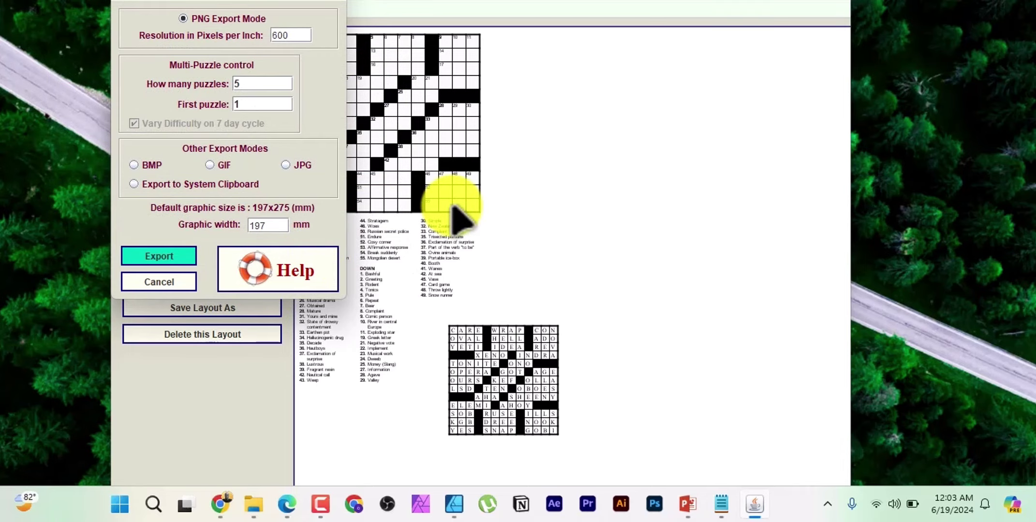
Open the exported 1.png from the CrosswordExpress folder in File Explorer, examine its grid, clues and solution, and close the image
{"action": "left_click", "coordinate": [256, 503]}
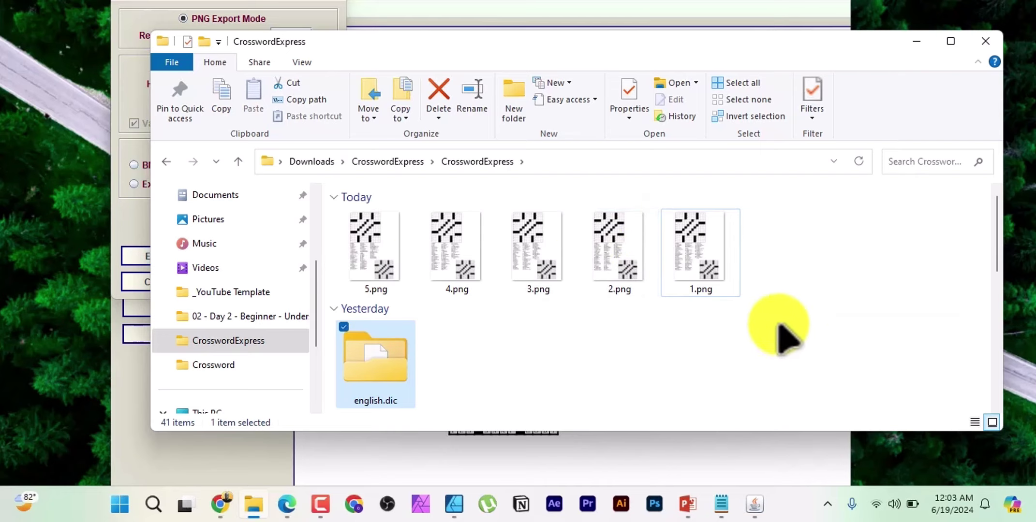
{"action": "left_click", "coordinate": [696, 253]}
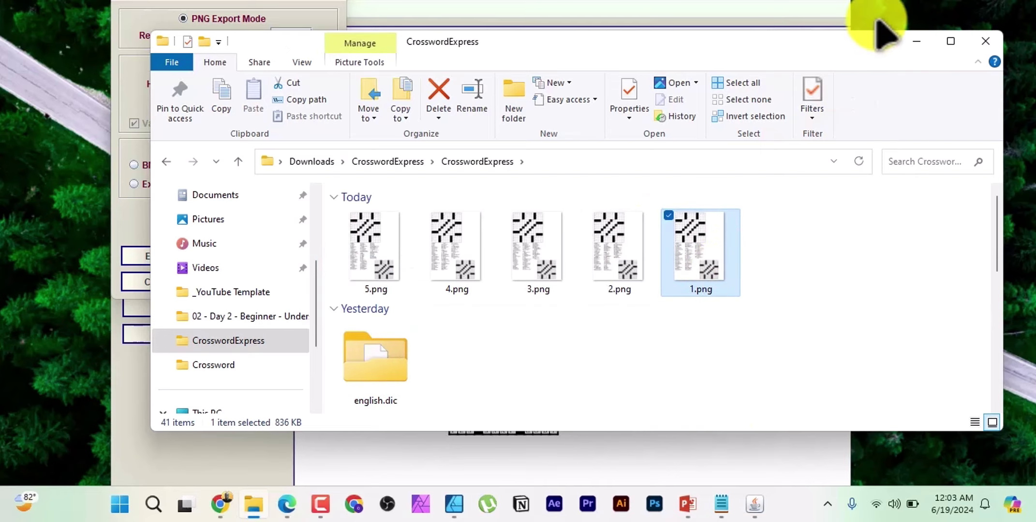
{"action": "key", "text": "Return"}
{"action": "scroll", "coordinate": [398, 234], "scroll_direction": "down", "scroll_amount": 3}
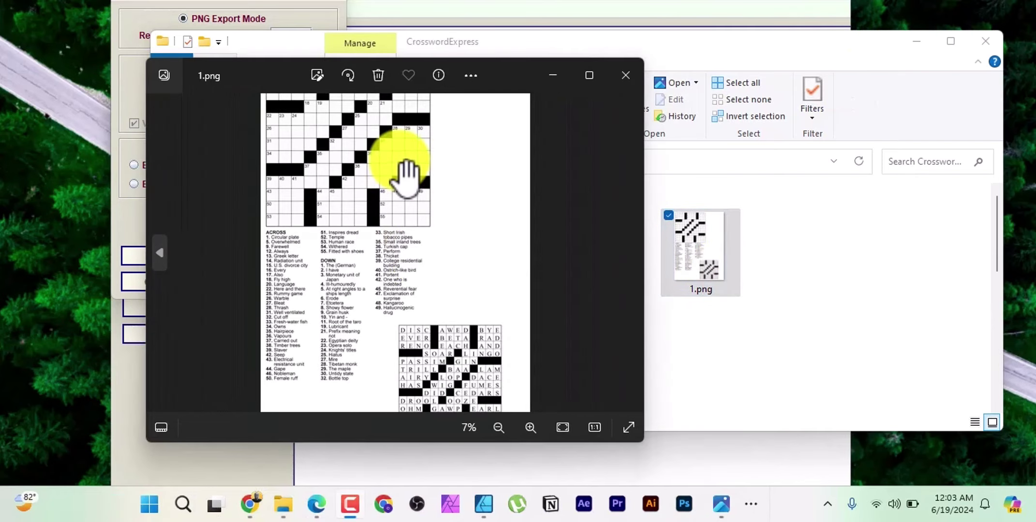
{"action": "scroll", "coordinate": [430, 271], "scroll_direction": "up", "scroll_amount": 3}
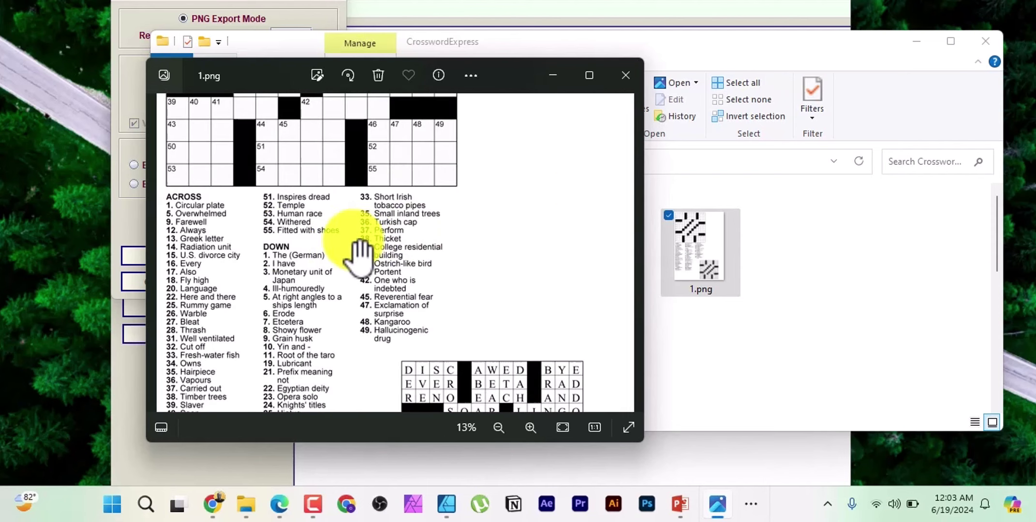
{"action": "scroll", "coordinate": [556, 223], "scroll_direction": "down", "scroll_amount": 2}
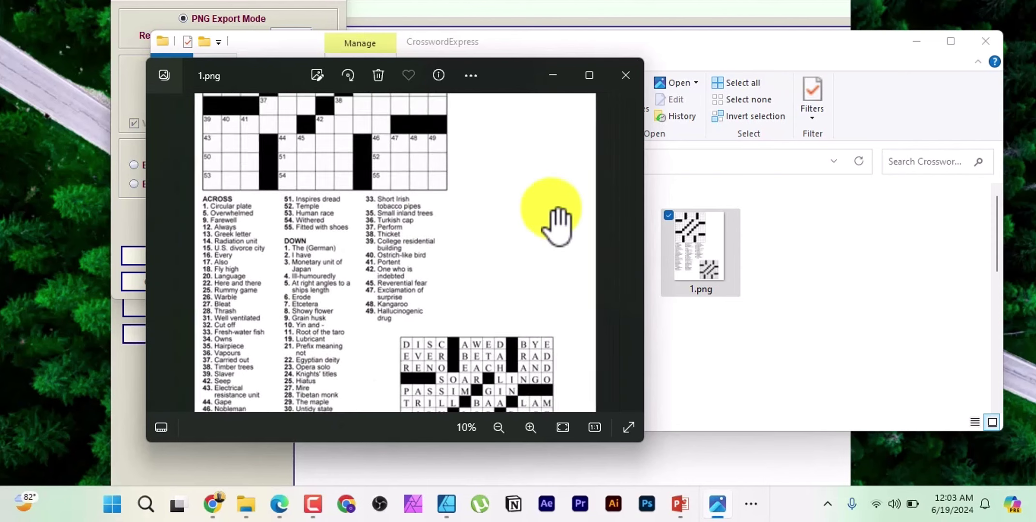
{"action": "scroll", "coordinate": [556, 223], "scroll_direction": "down", "scroll_amount": 1}
{"action": "scroll", "coordinate": [479, 291], "scroll_direction": "down", "scroll_amount": 1}
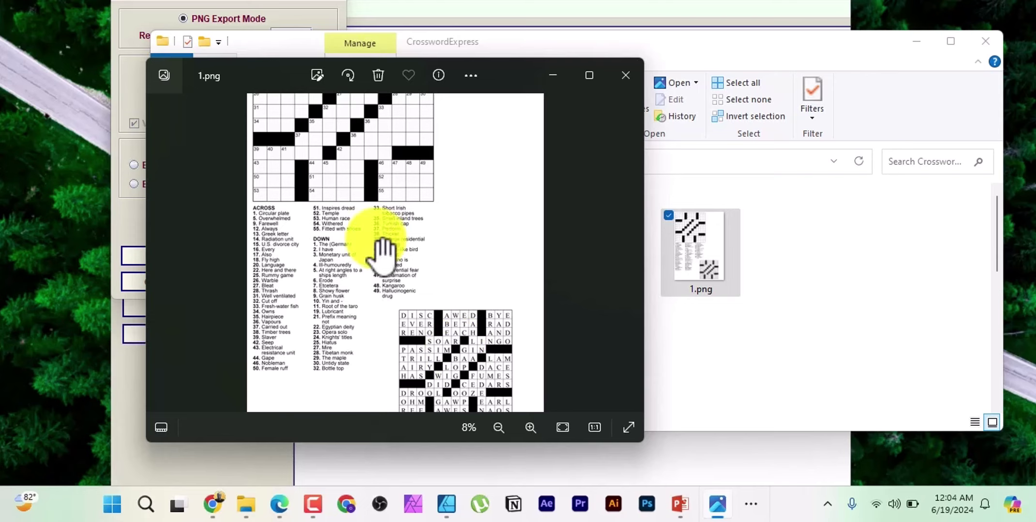
{"action": "left_click", "coordinate": [625, 75]}
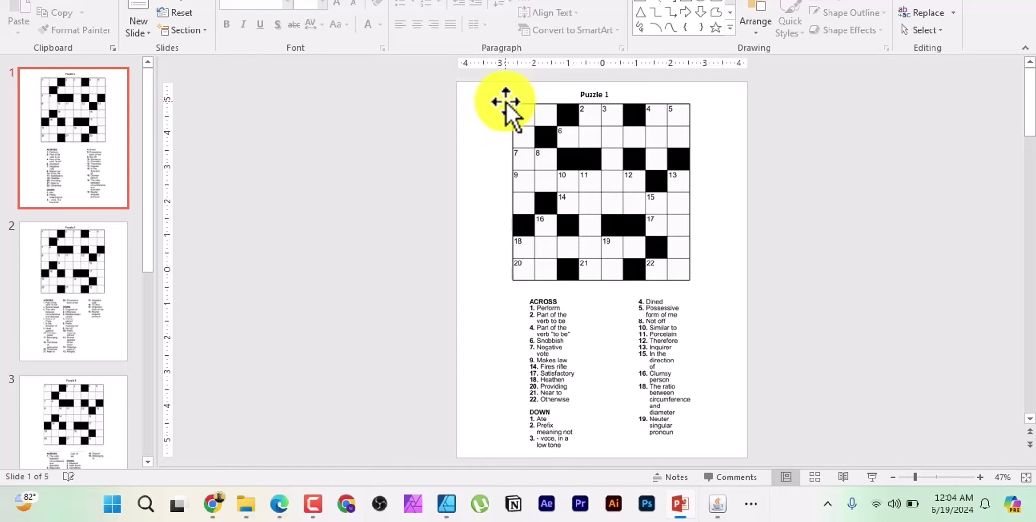
In PowerPoint, create a blank presentation and delete the title and subtitle placeholders from its slide
{"action": "scroll", "coordinate": [543, 281], "scroll_direction": "down", "scroll_amount": 4}
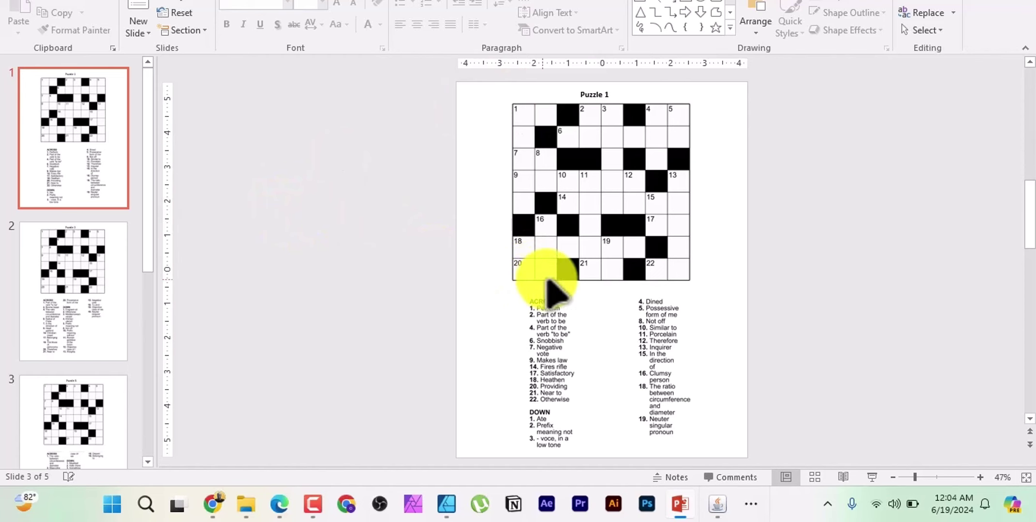
{"action": "scroll", "coordinate": [348, 338], "scroll_direction": "up", "scroll_amount": 4}
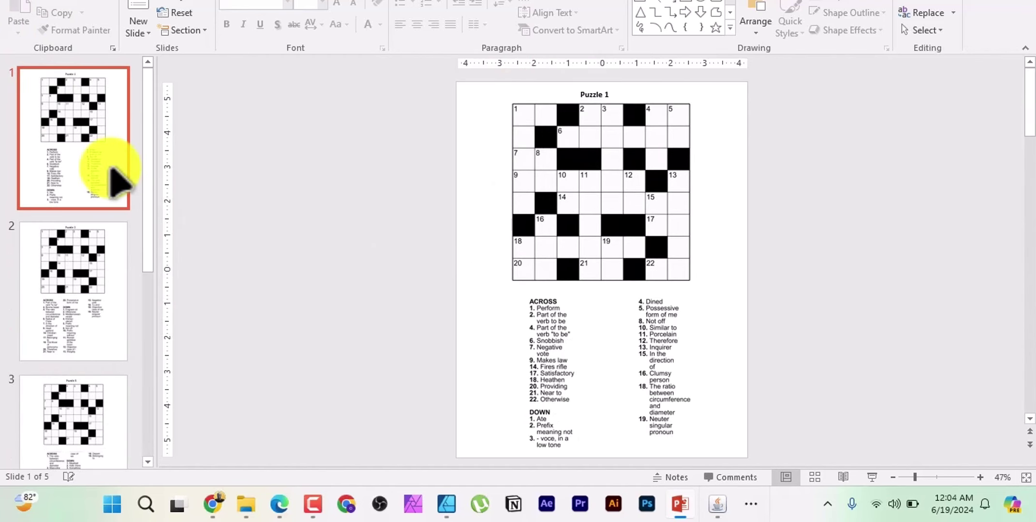
{"action": "left_click", "coordinate": [14, 0]}
{"action": "left_click", "coordinate": [28, 41]}
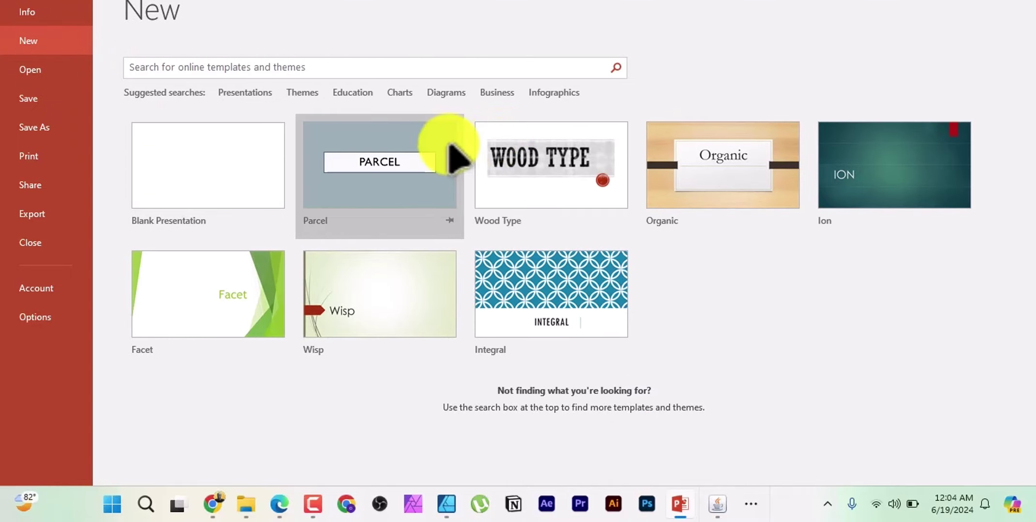
{"action": "left_click", "coordinate": [186, 170]}
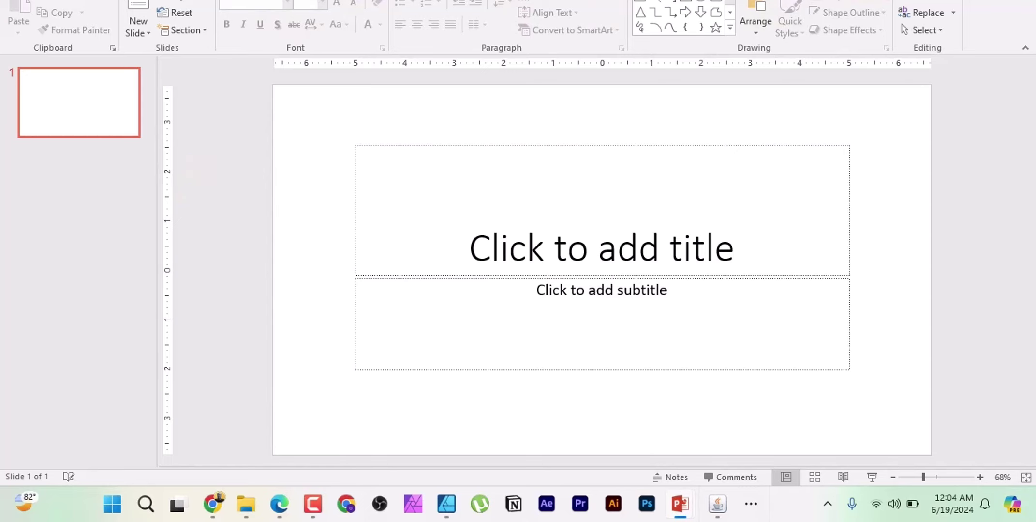
{"action": "left_click_drag", "start_coordinate": [348, 115], "coordinate": [936, 442]}
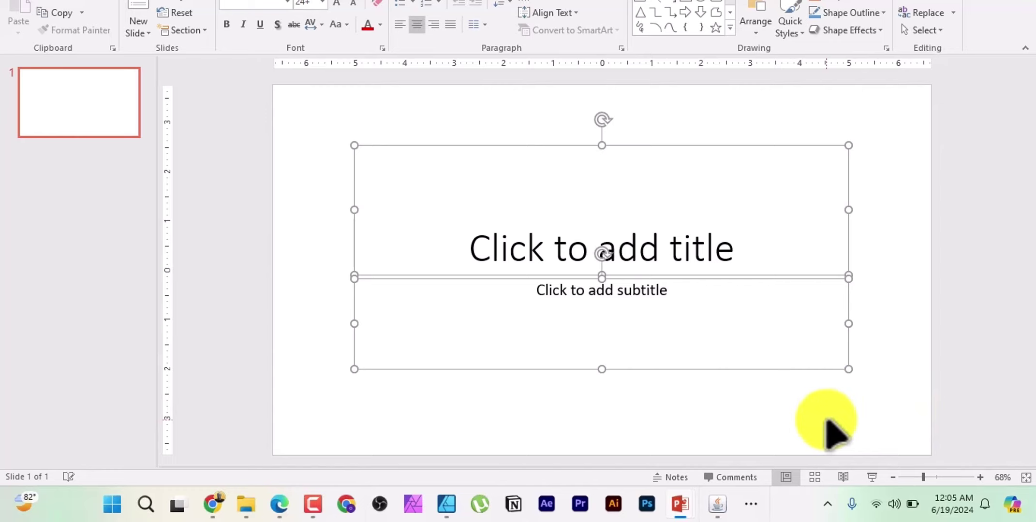
{"action": "key", "text": "Delete"}
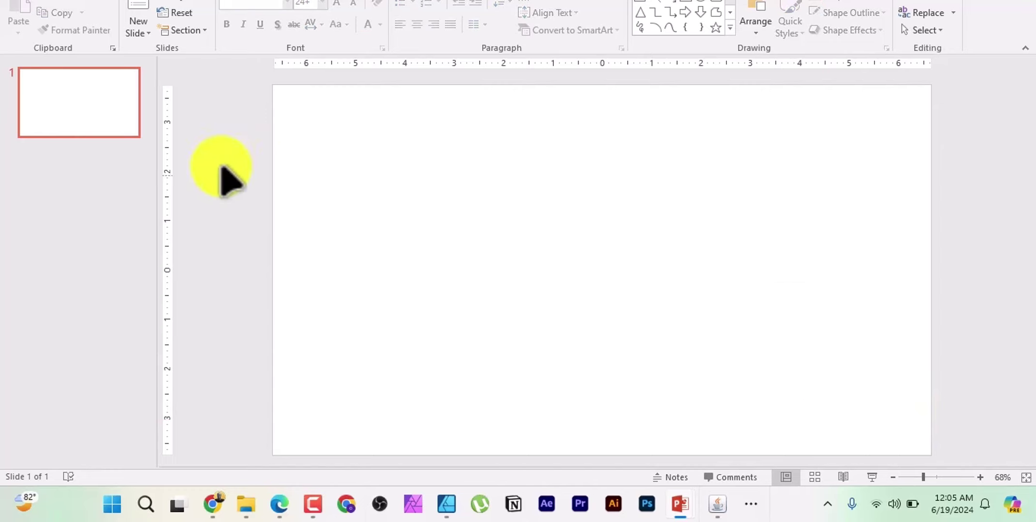
{"action": "left_click", "coordinate": [164, 1]}
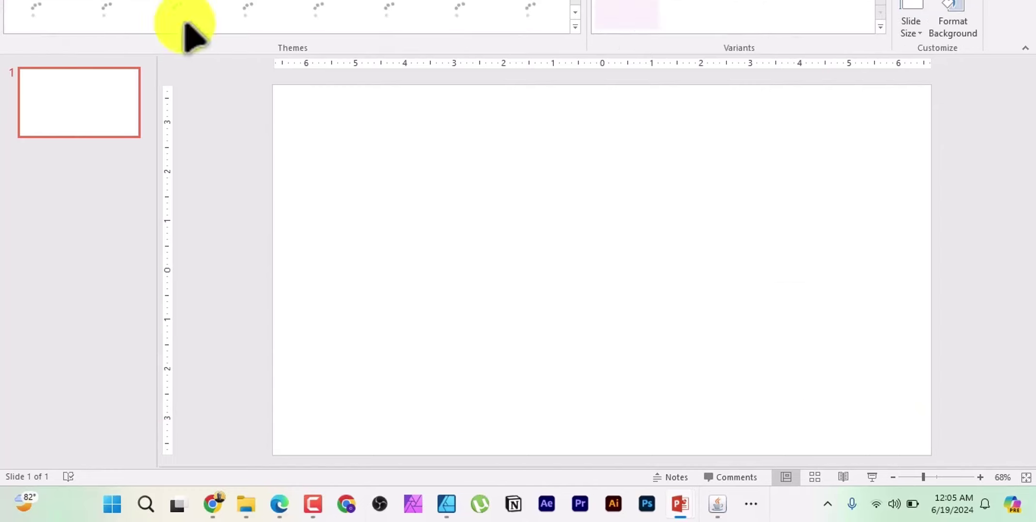
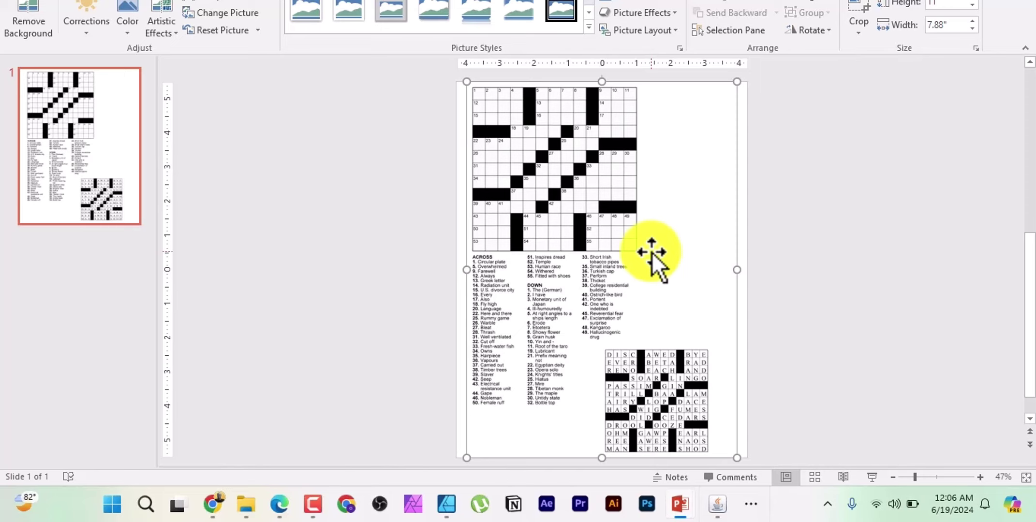
Duplicate the puzzle slide twice to make three identical slides
{"action": "left_click", "coordinate": [95, 180]}
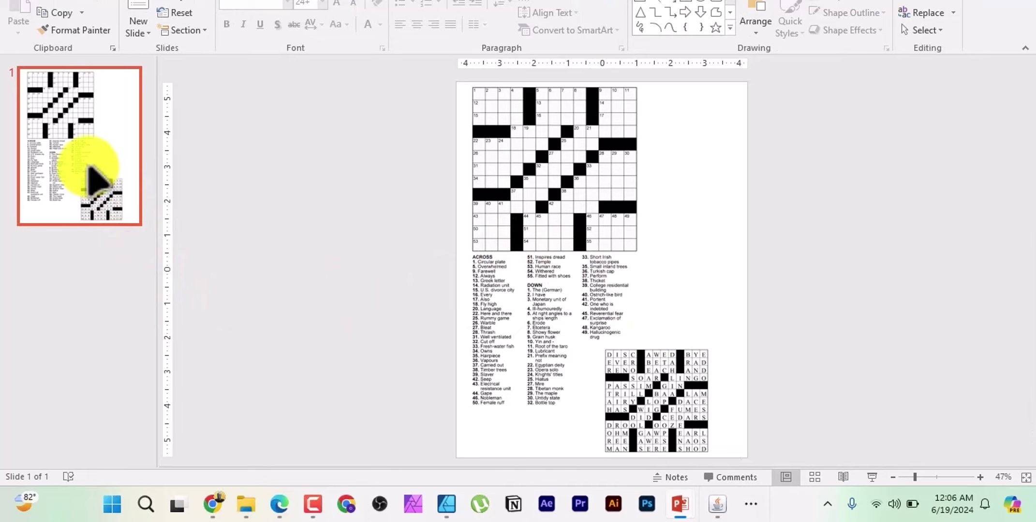
{"action": "key", "text": "ctrl+d"}
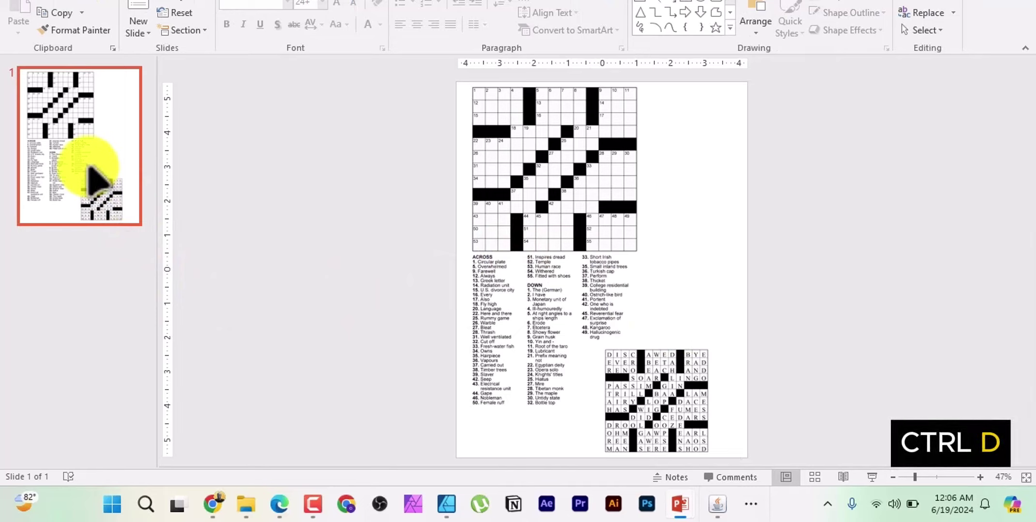
{"action": "key", "text": "ctrl+d"}
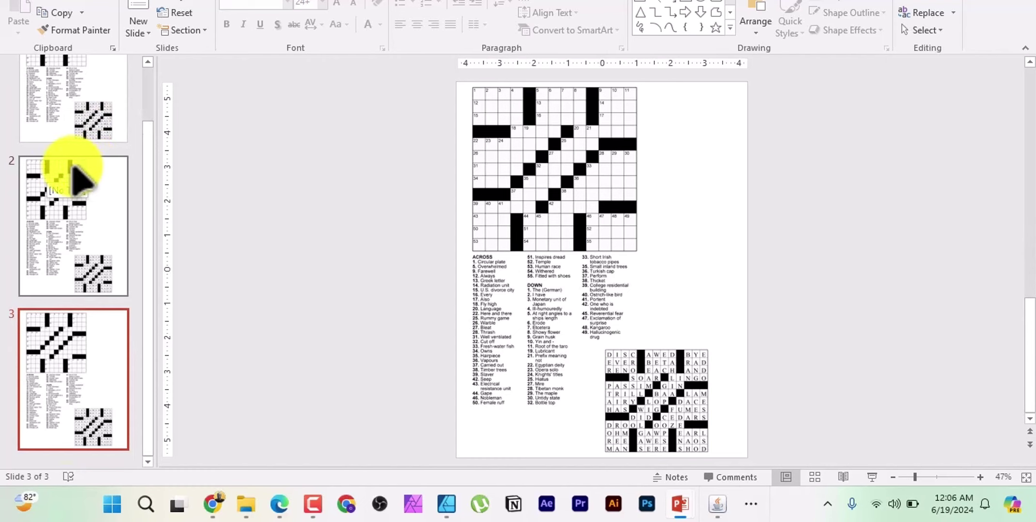
Crop the picture on slide 1 to just the empty crossword grid, about 5.09 inches wide and 5.04 inches high
{"action": "scroll", "coordinate": [140, 170], "scroll_direction": "up", "scroll_amount": 2}
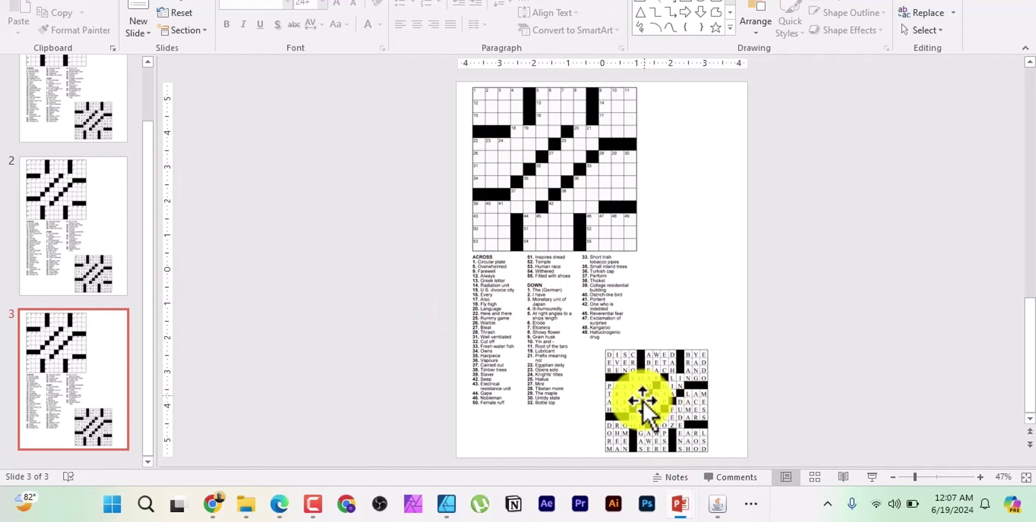
{"action": "scroll", "coordinate": [593, 275], "scroll_direction": "up", "scroll_amount": 1}
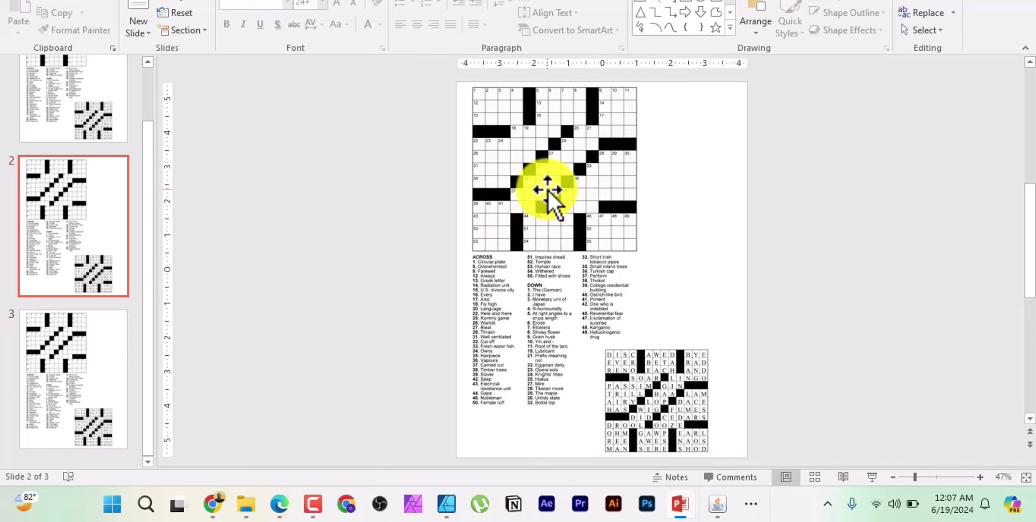
{"action": "scroll", "coordinate": [715, 220], "scroll_direction": "up", "scroll_amount": 1}
{"action": "left_click", "coordinate": [580, 149]}
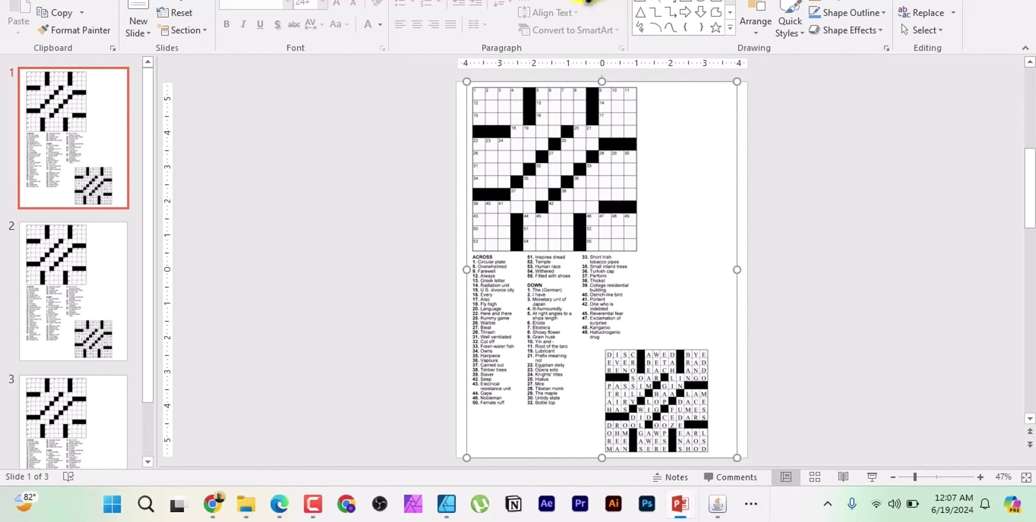
{"action": "left_click", "coordinate": [793, 1]}
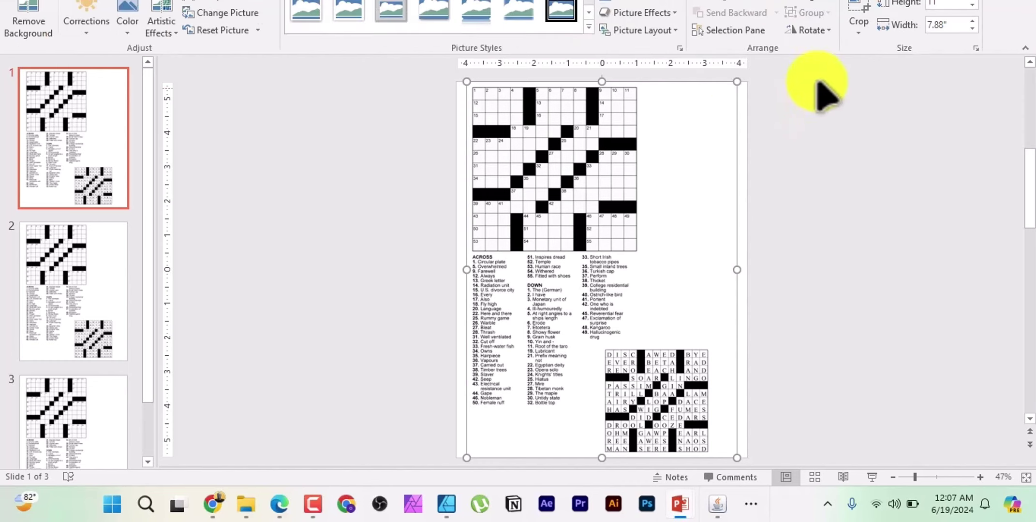
{"action": "left_click", "coordinate": [863, 21]}
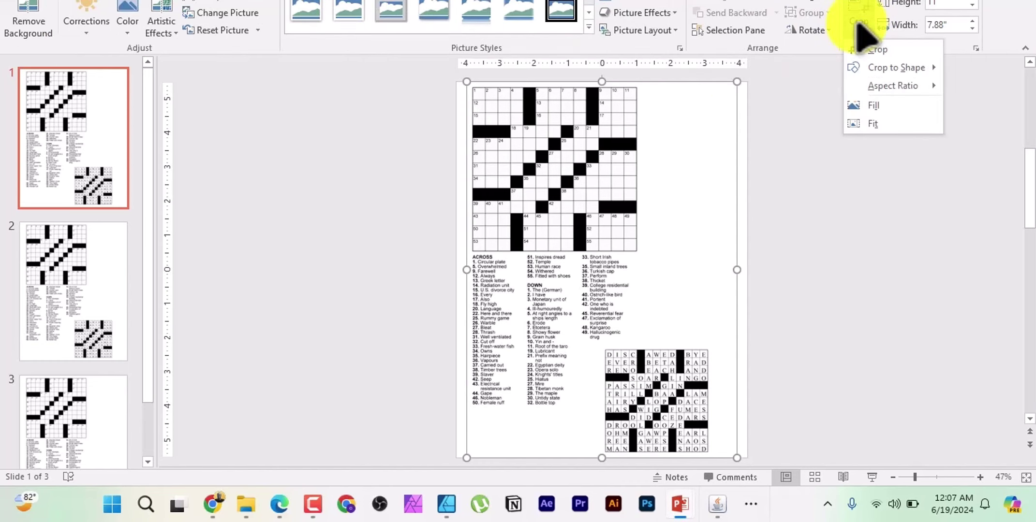
{"action": "left_click", "coordinate": [865, 48]}
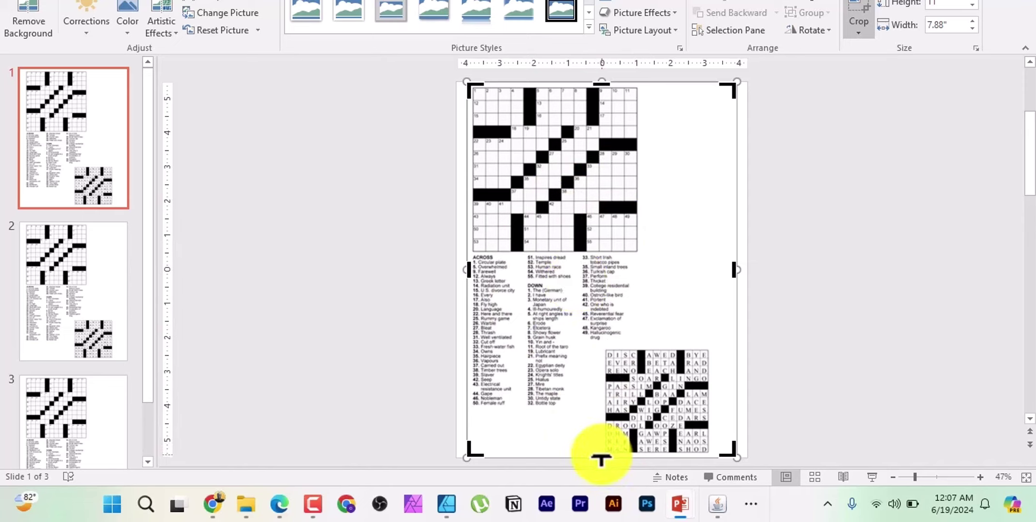
{"action": "left_click_drag", "start_coordinate": [601, 459], "coordinate": [576, 253]}
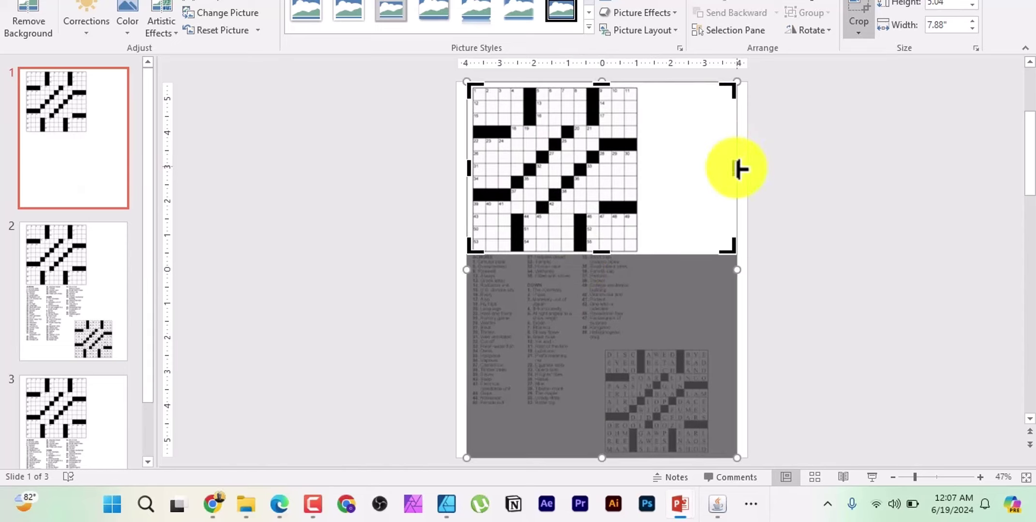
{"action": "left_click_drag", "start_coordinate": [736, 169], "coordinate": [639, 161]}
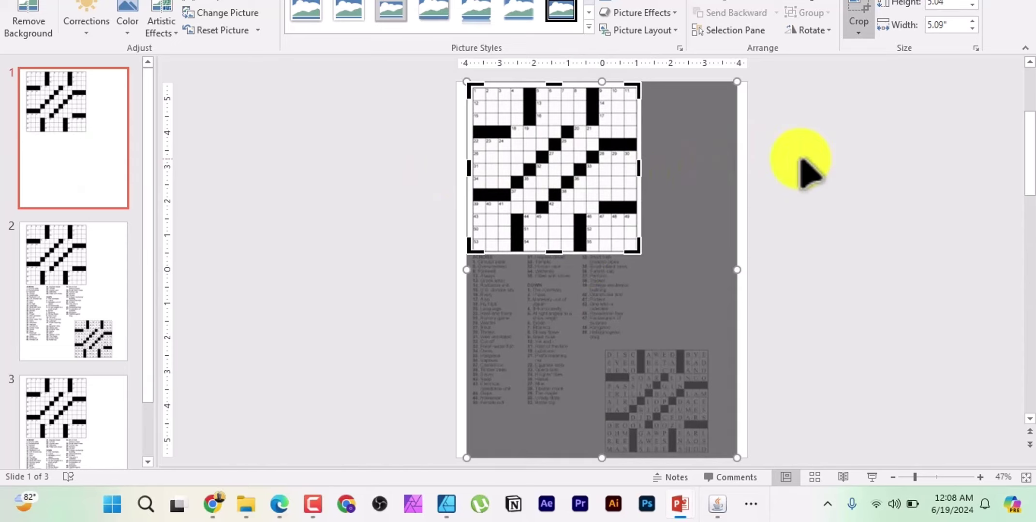
{"action": "left_click", "coordinate": [858, 19]}
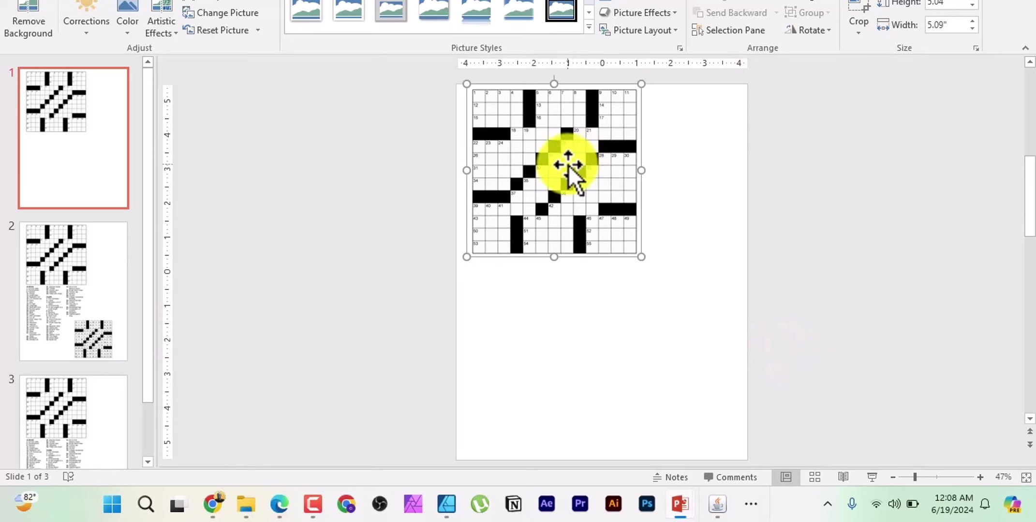
Center the grid in slide 1's upper half at about 5.34 by 5.29 inches, and compress only this picture, deleting its cropped areas
{"action": "left_click_drag", "start_coordinate": [564, 166], "coordinate": [606, 191]}
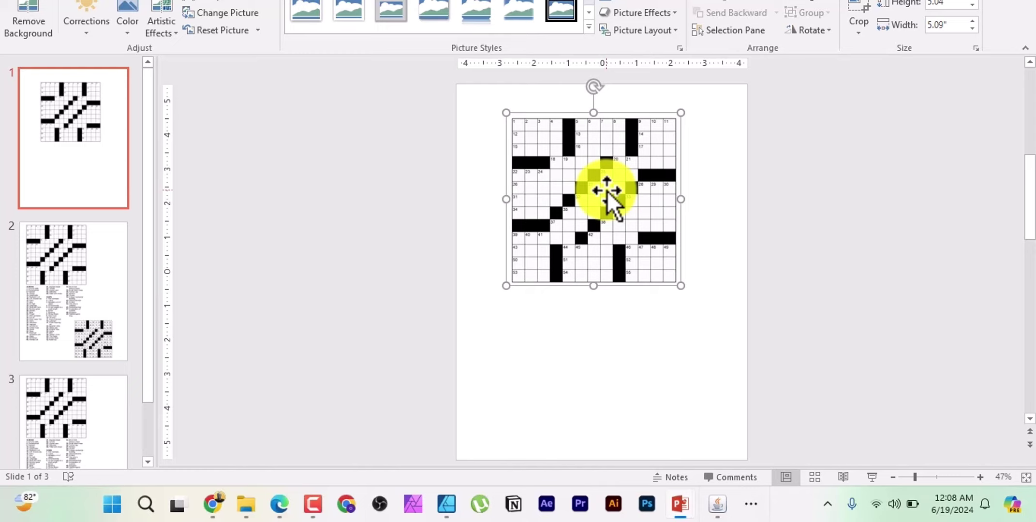
{"action": "left_click_drag", "start_coordinate": [680, 112], "coordinate": [689, 104]}
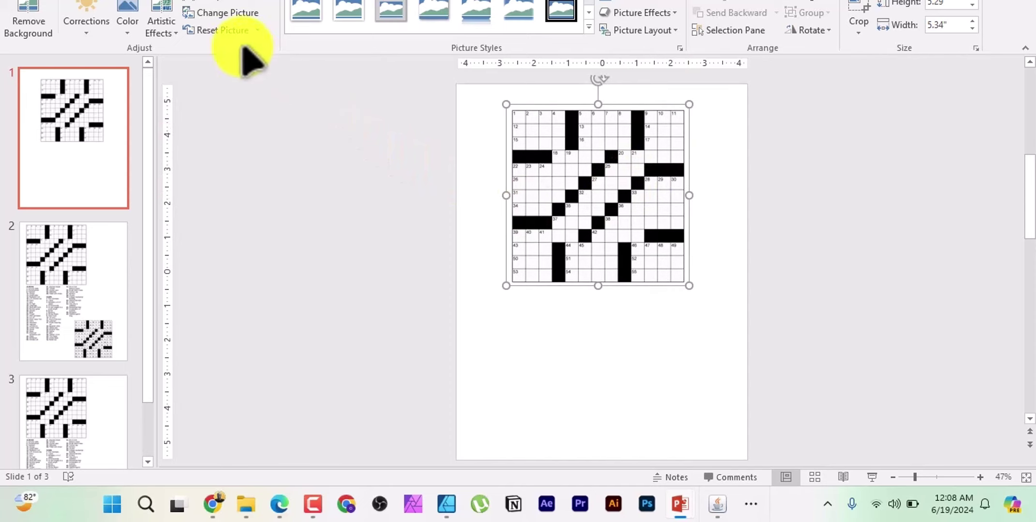
{"action": "left_click", "coordinate": [214, 3]}
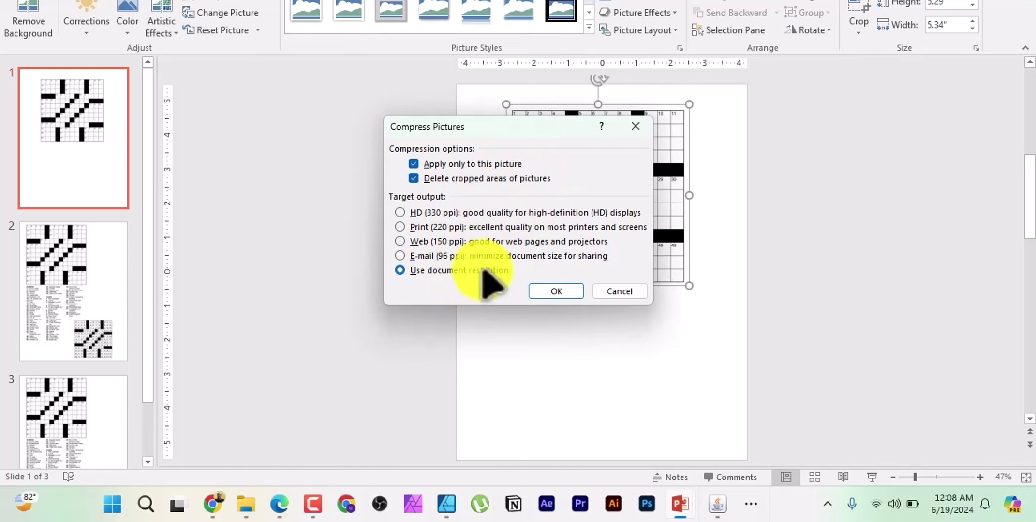
{"action": "left_click", "coordinate": [572, 295]}
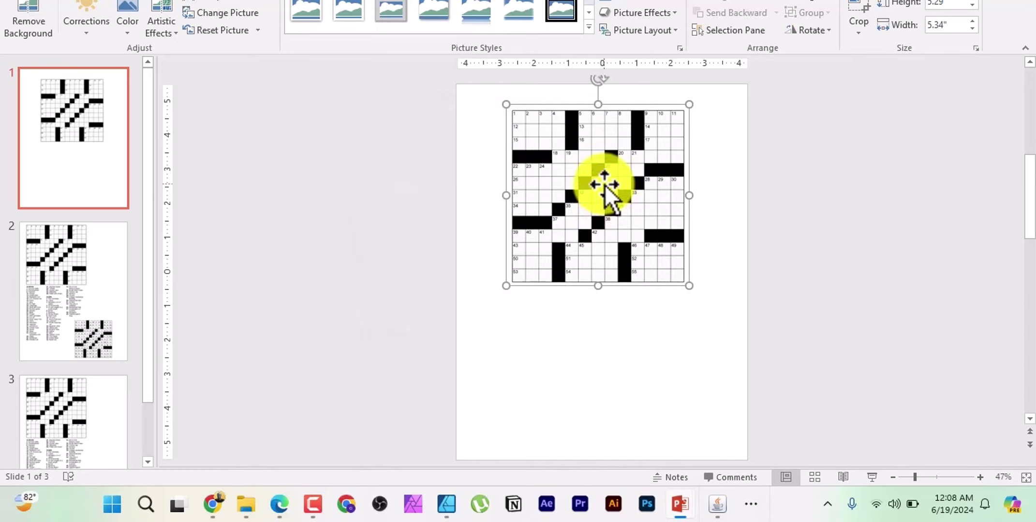
{"action": "left_click_drag", "start_coordinate": [604, 185], "coordinate": [605, 182]}
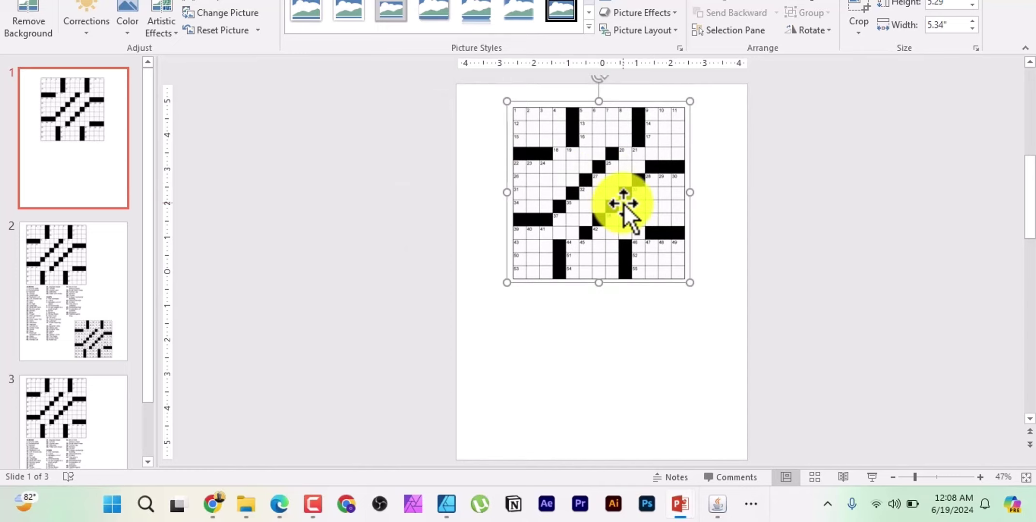
Crop the picture on slide 2 to the area holding all three clue columns, about 4.89 inches wide and 4.53 inches high
{"action": "left_click", "coordinate": [48, 298]}
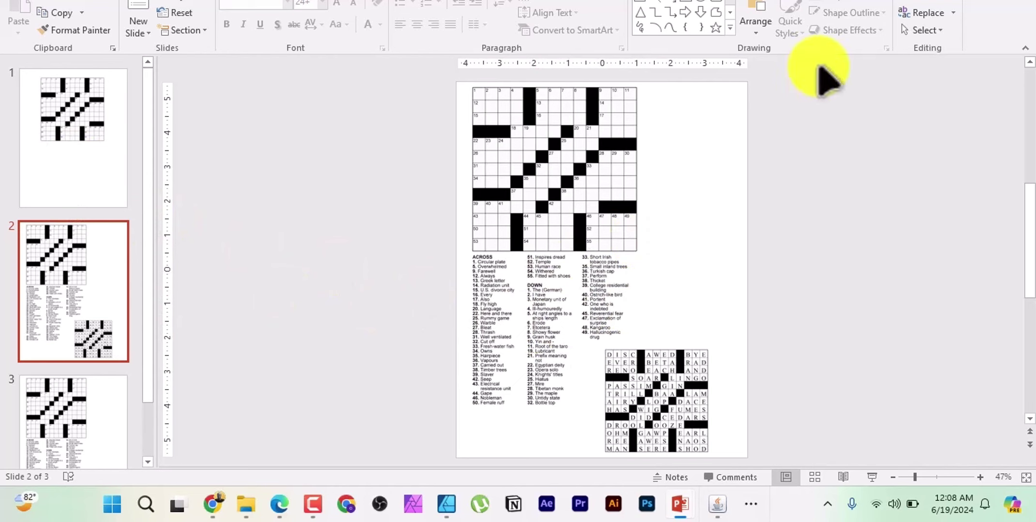
{"action": "left_click", "coordinate": [567, 209]}
{"action": "left_click", "coordinate": [566, 209]}
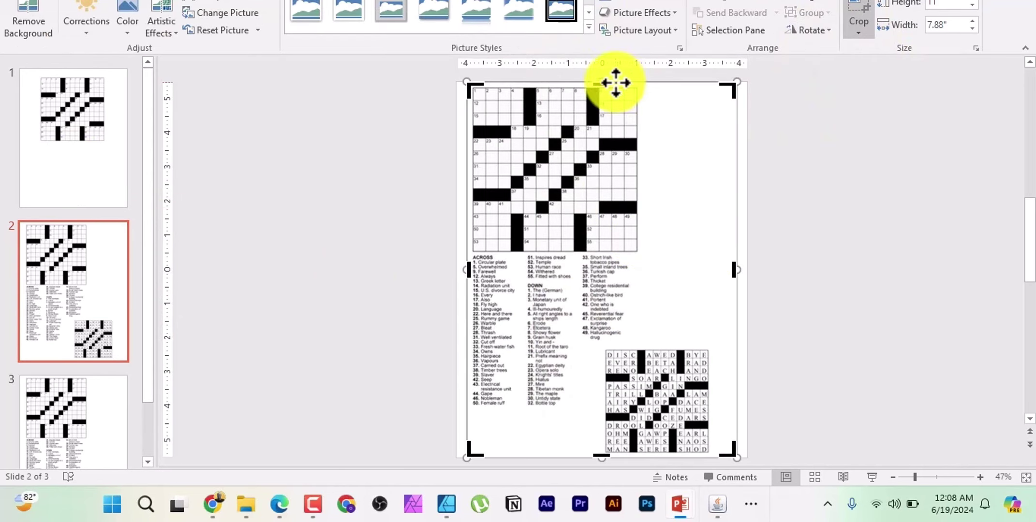
{"action": "left_click_drag", "start_coordinate": [602, 78], "coordinate": [628, 255]}
{"action": "left_click_drag", "start_coordinate": [737, 357], "coordinate": [632, 357]}
{"action": "left_click_drag", "start_coordinate": [549, 453], "coordinate": [549, 406]}
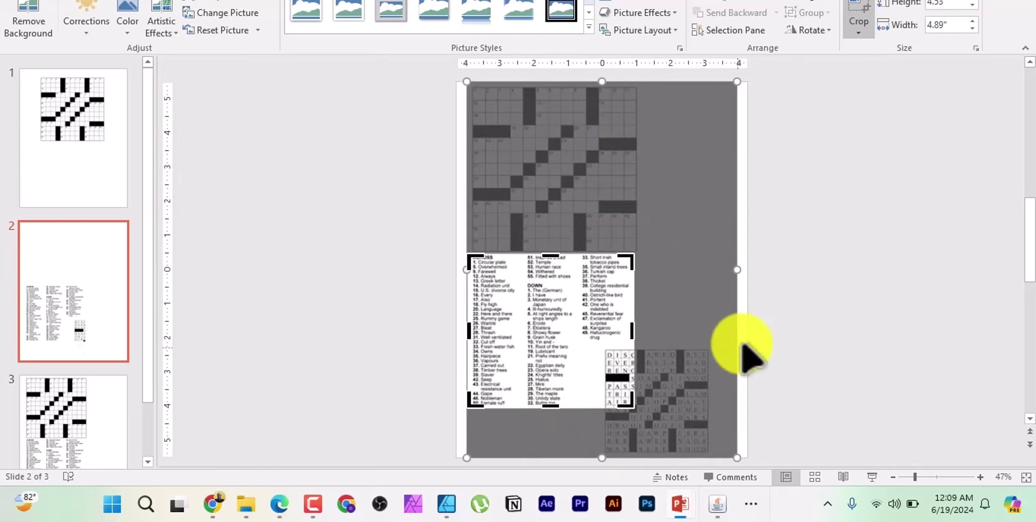
{"action": "left_click", "coordinate": [863, 17]}
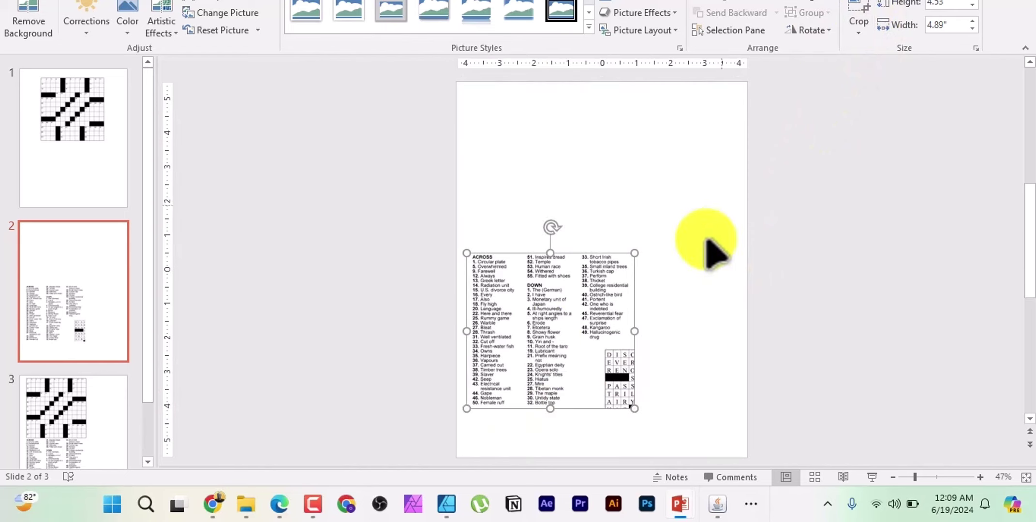
Move the cropped clues to slide 2's upper half and place a duplicate of them in the lower half
{"action": "left_click_drag", "start_coordinate": [550, 334], "coordinate": [602, 217]}
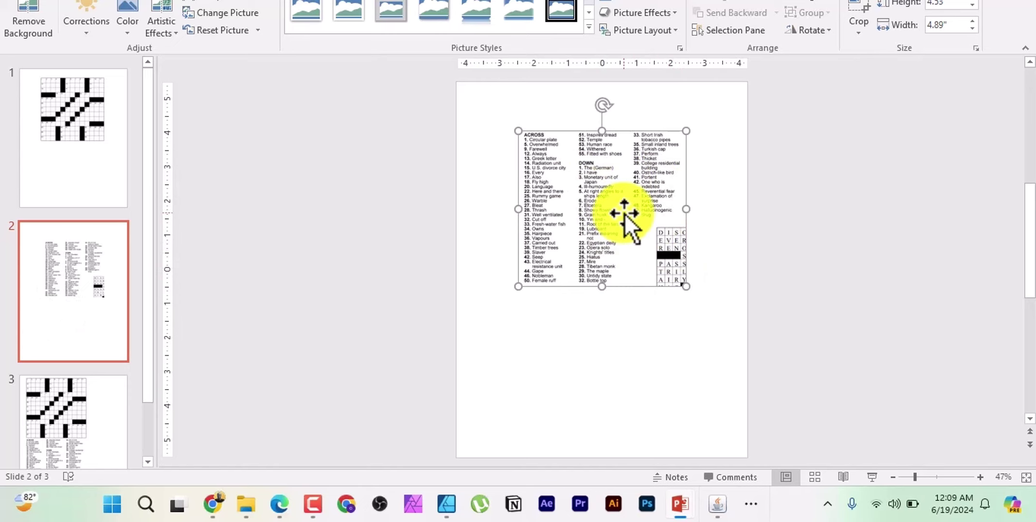
{"action": "key", "text": "ctrl+d"}
{"action": "left_click_drag", "start_coordinate": [624, 213], "coordinate": [612, 377]}
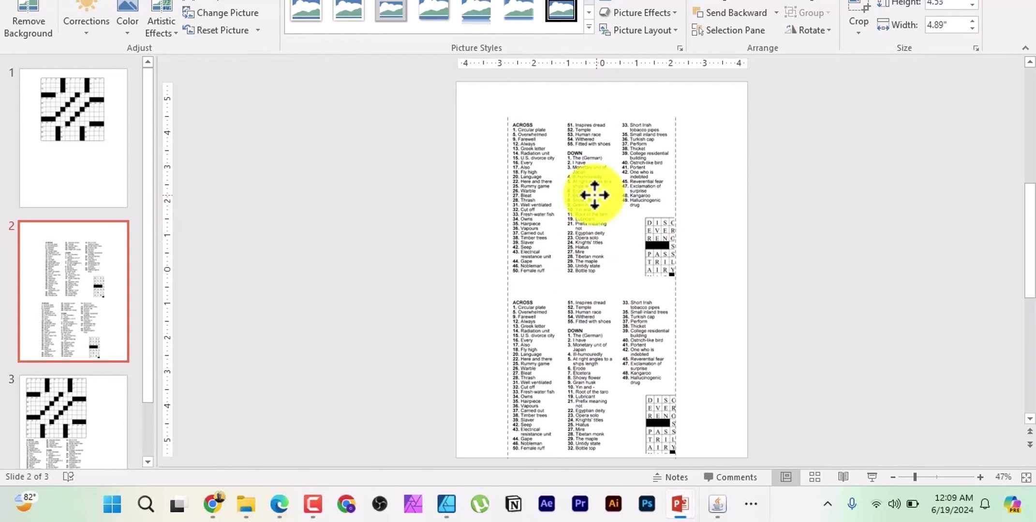
Crop the upper clues copy to its first two columns, about 3.19 inches wide, and compress only this picture, deleting its cropped areas
{"action": "left_click", "coordinate": [601, 203]}
{"action": "key", "text": "Escape"}
{"action": "double_click", "coordinate": [599, 213]}
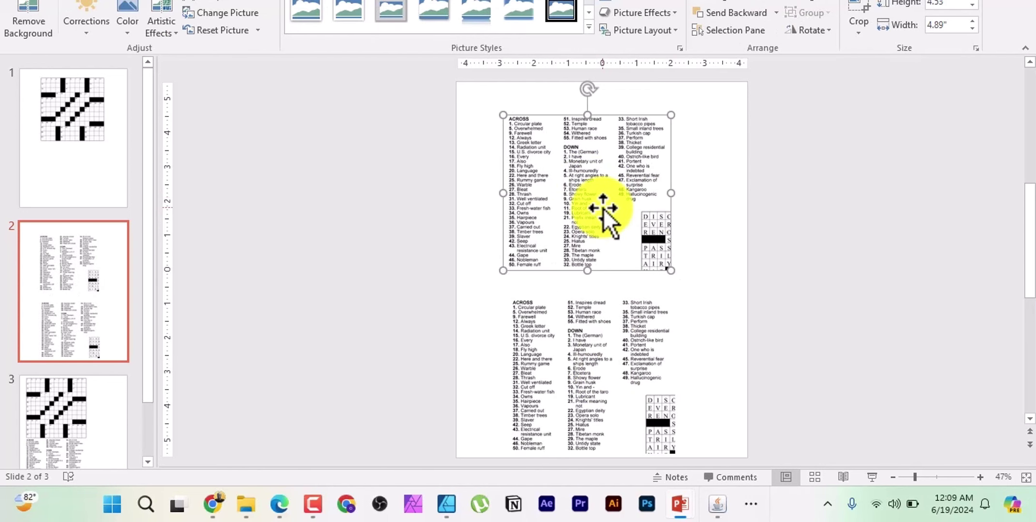
{"action": "left_click", "coordinate": [857, 15]}
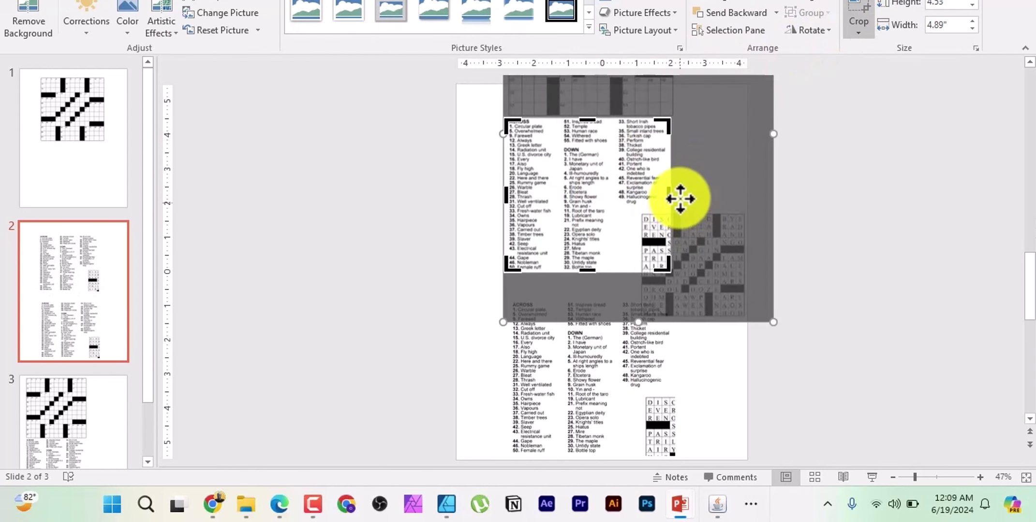
{"action": "left_click_drag", "start_coordinate": [639, 196], "coordinate": [613, 197]}
{"action": "left_click", "coordinate": [861, 17]}
{"action": "right_click", "coordinate": [611, 192]}
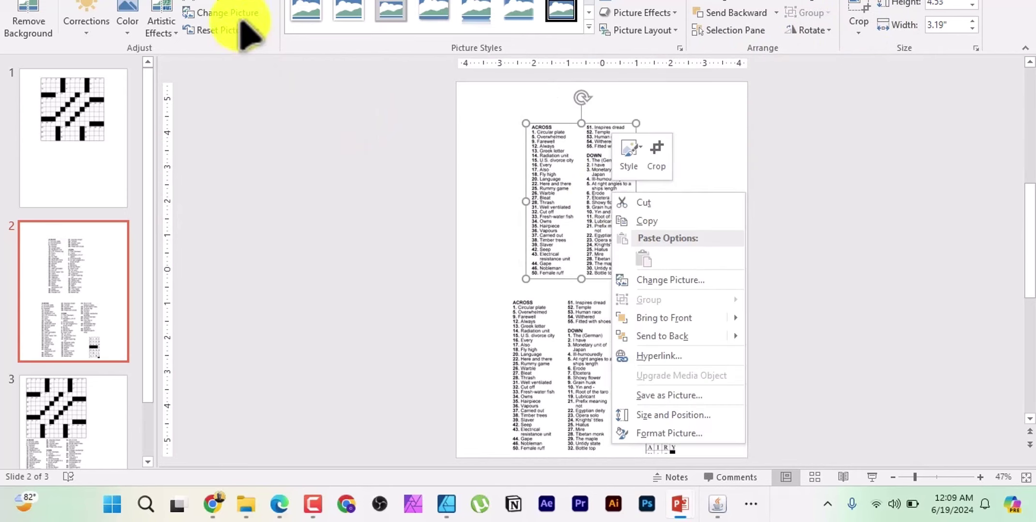
{"action": "left_click", "coordinate": [234, 3]}
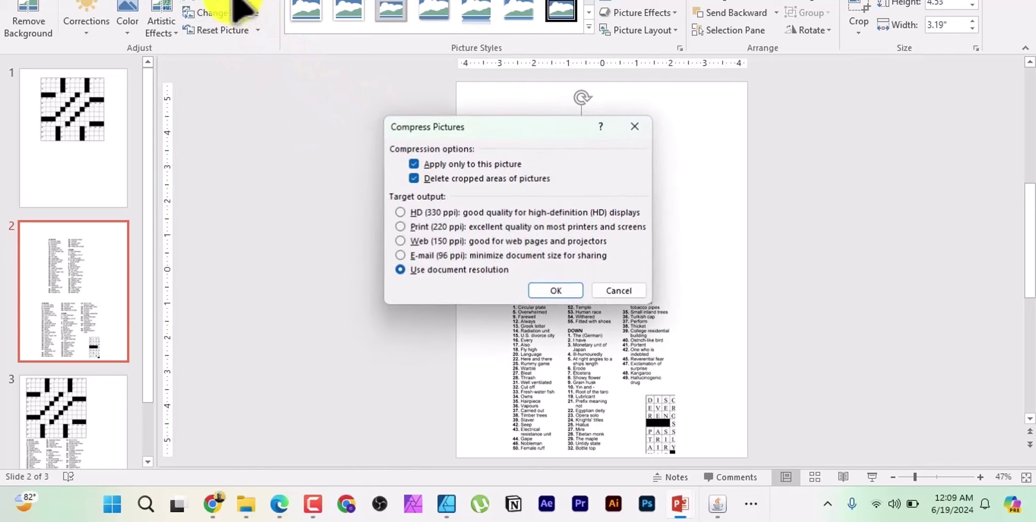
{"action": "left_click", "coordinate": [541, 291]}
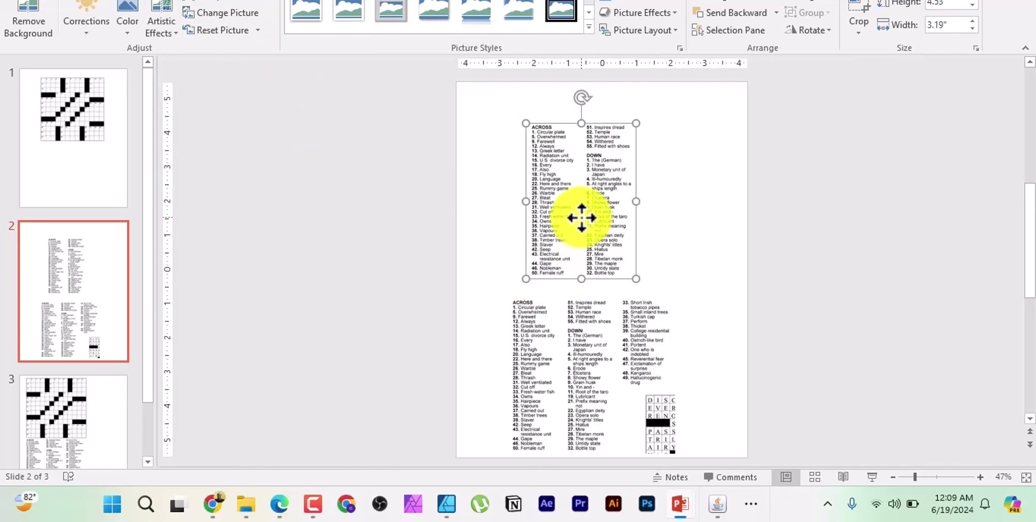
Cut the two-column clues picture from slide 2, paste it on slide 1 and position it below the crossword grid
{"action": "key", "text": "ctrl+x"}
{"action": "scroll", "coordinate": [578, 215], "scroll_direction": "down", "scroll_amount": 1}
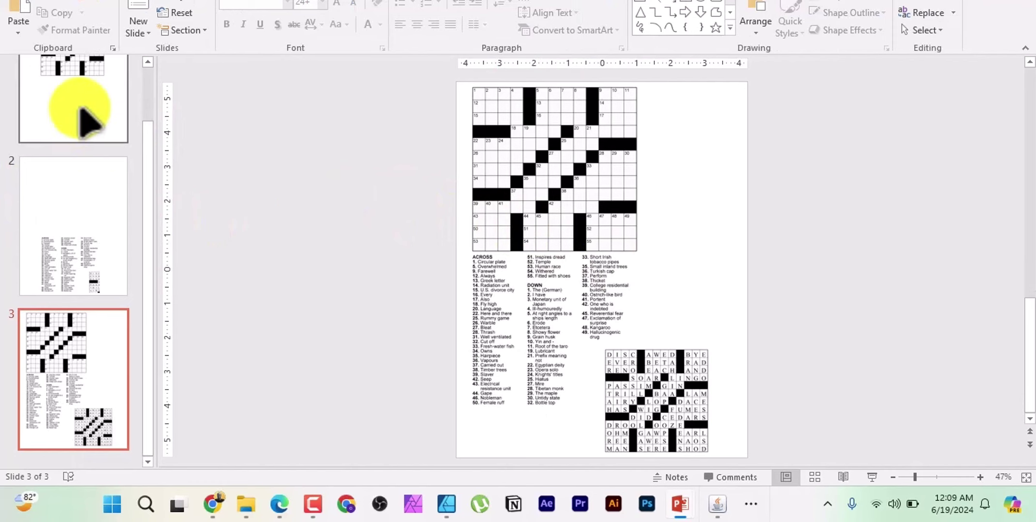
{"action": "left_click", "coordinate": [92, 124]}
{"action": "key", "text": "ctrl+v"}
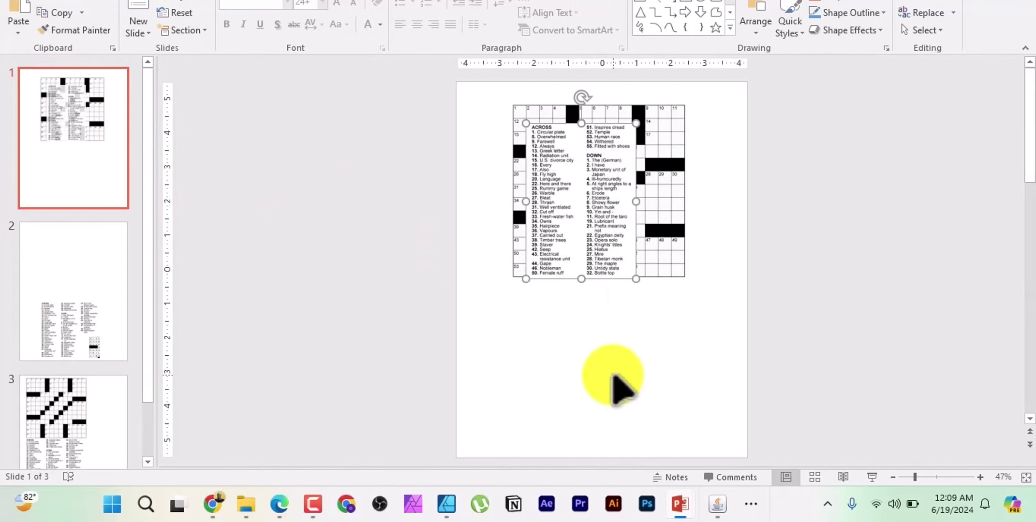
{"action": "left_click_drag", "start_coordinate": [578, 185], "coordinate": [556, 348]}
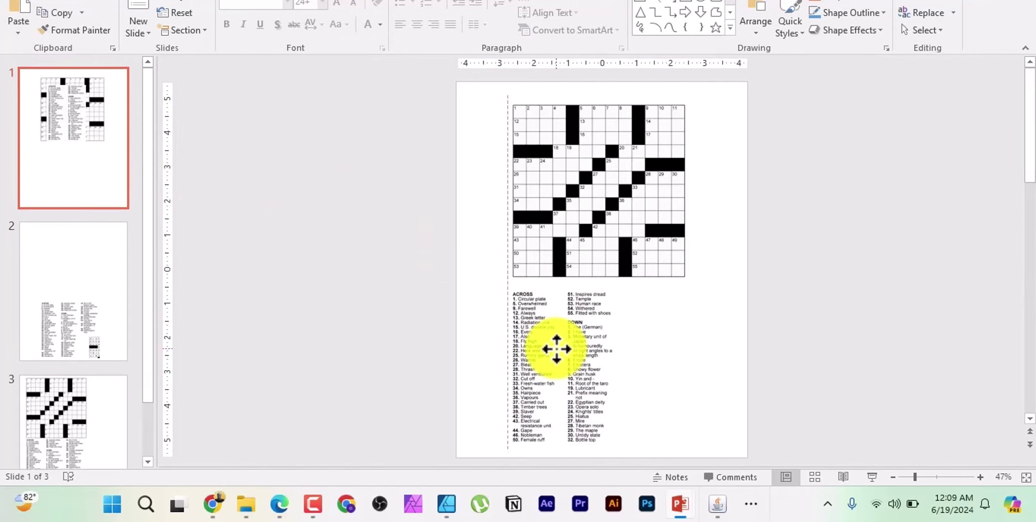
Move slide 2's remaining clues picture up and crop it to just the third clue column, about 1.79 inches wide and 2.64 inches high
{"action": "left_click", "coordinate": [93, 335]}
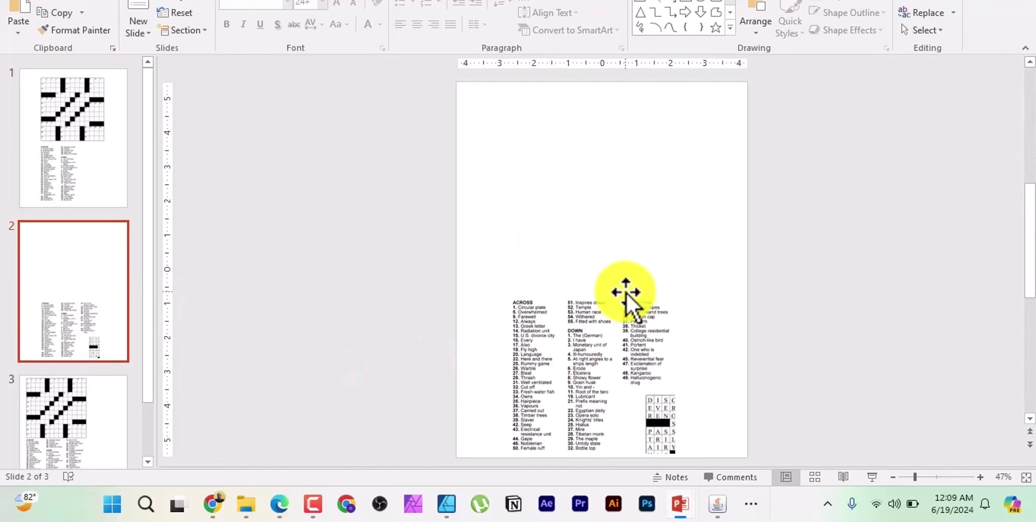
{"action": "left_click", "coordinate": [605, 348]}
{"action": "left_click_drag", "start_coordinate": [605, 348], "coordinate": [600, 225]}
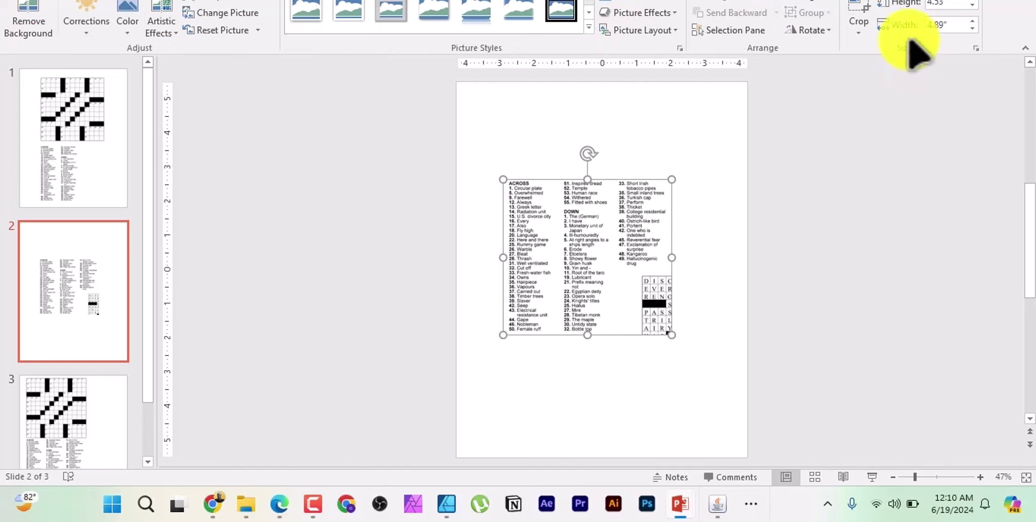
{"action": "left_click", "coordinate": [856, 20]}
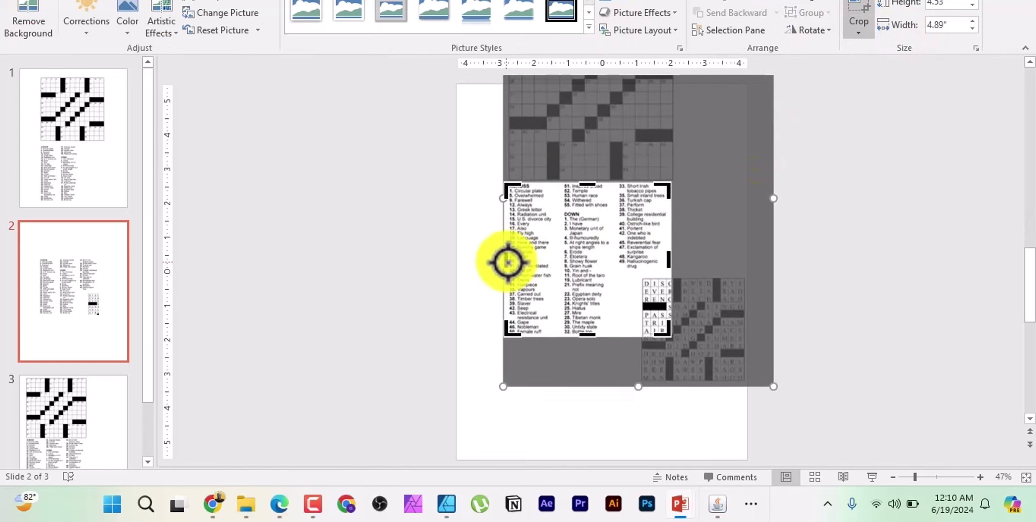
{"action": "left_click_drag", "start_coordinate": [506, 262], "coordinate": [637, 270]}
{"action": "left_click", "coordinate": [859, 12]}
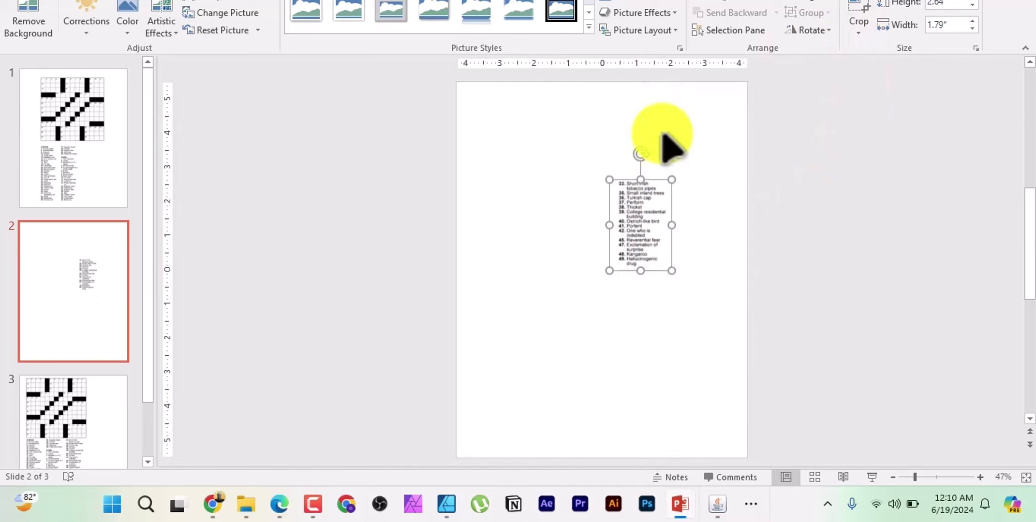
Move the third-column picture toward the slide's center and compress only this picture, deleting its cropped areas
{"action": "left_click_drag", "start_coordinate": [648, 231], "coordinate": [591, 246]}
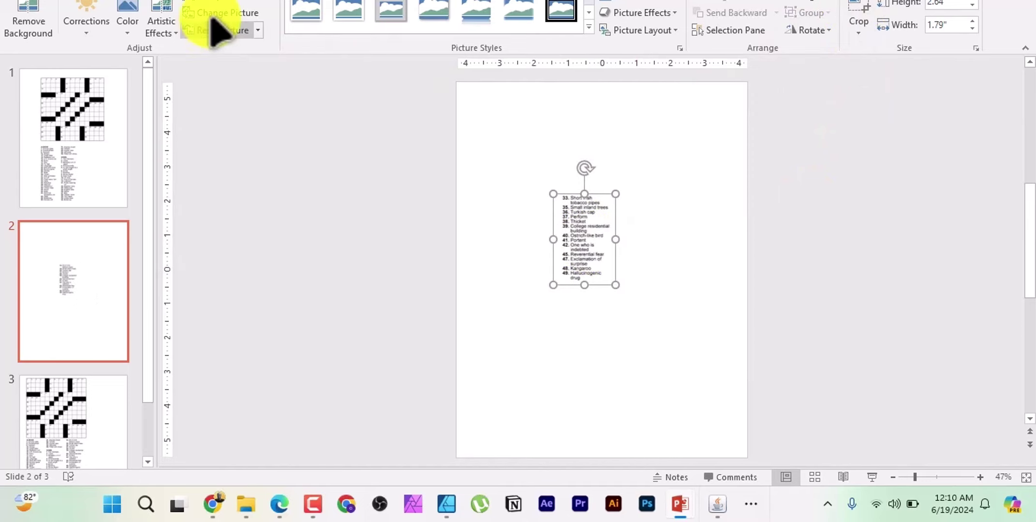
{"action": "left_click", "coordinate": [222, 4]}
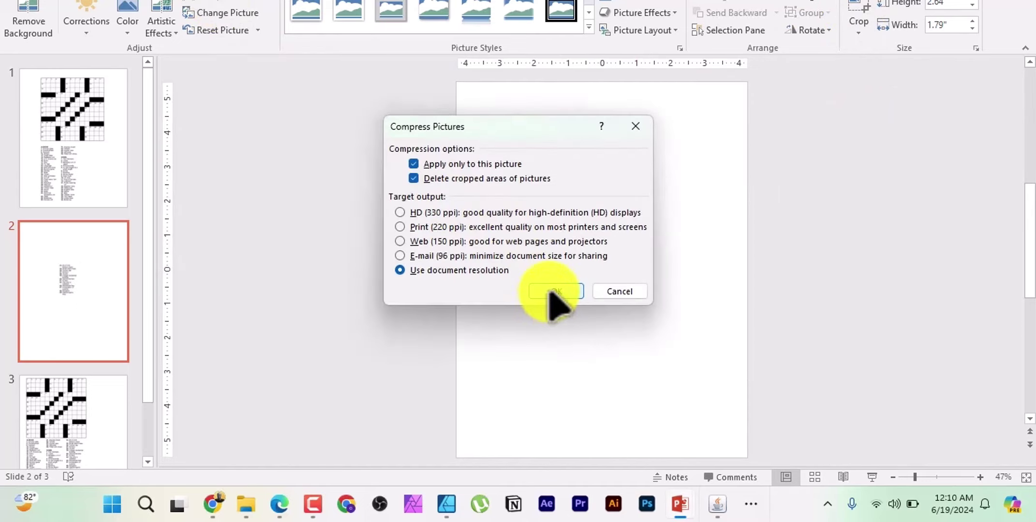
{"action": "left_click", "coordinate": [558, 290]}
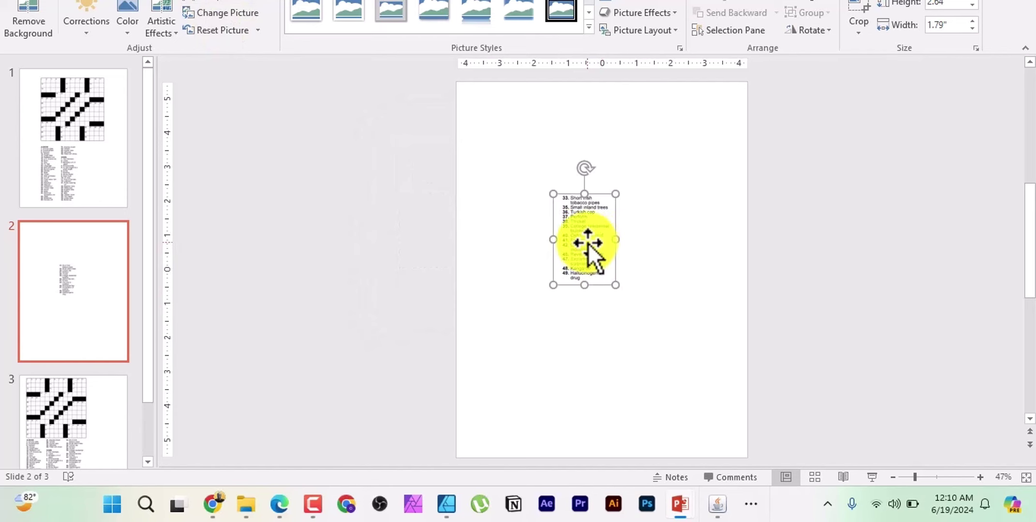
Transfer the third clue column from slide 2 to slide 1 and line it up beside the other two columns, centering the clues under the grid
{"action": "key", "text": "Delete"}
{"action": "left_click", "coordinate": [109, 150]}
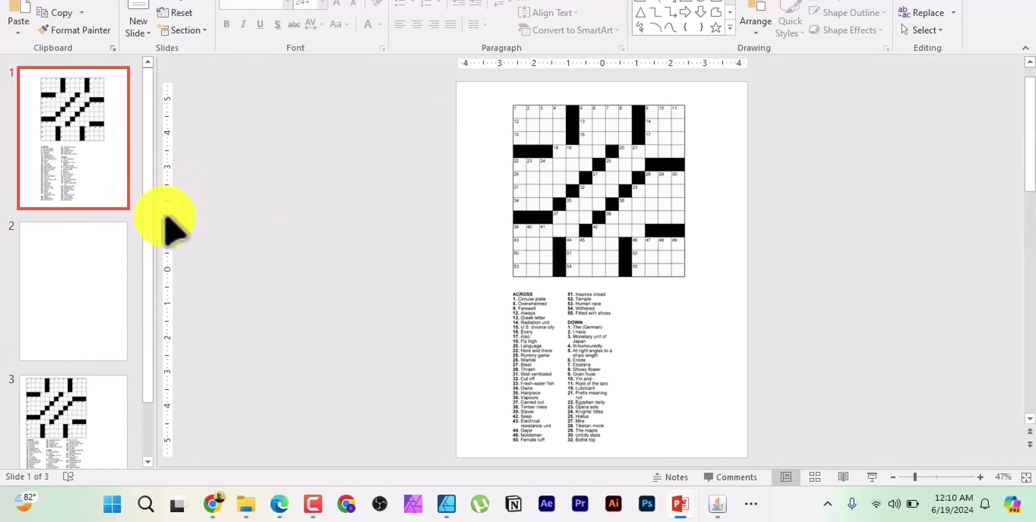
{"action": "left_click", "coordinate": [675, 377]}
{"action": "key", "text": "ctrl+v"}
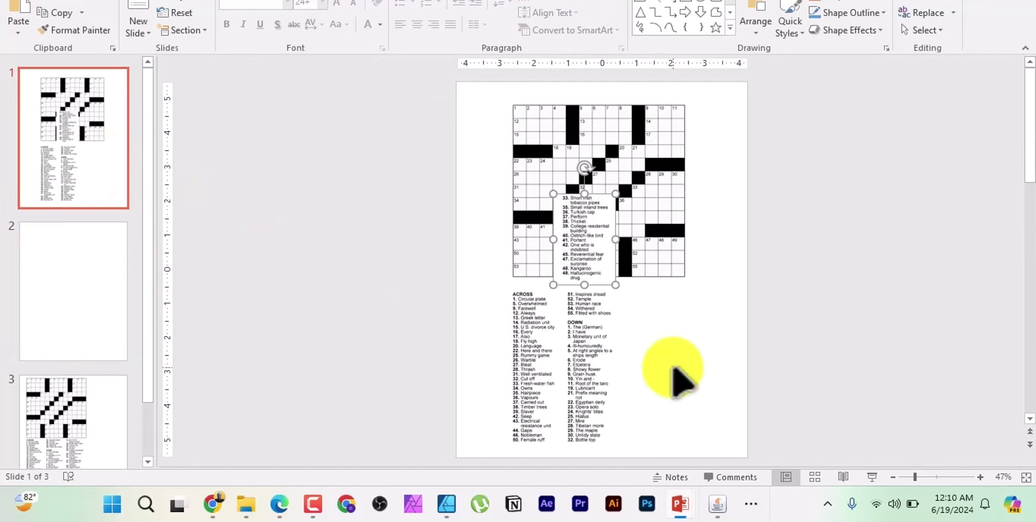
{"action": "left_click_drag", "start_coordinate": [589, 286], "coordinate": [664, 383]}
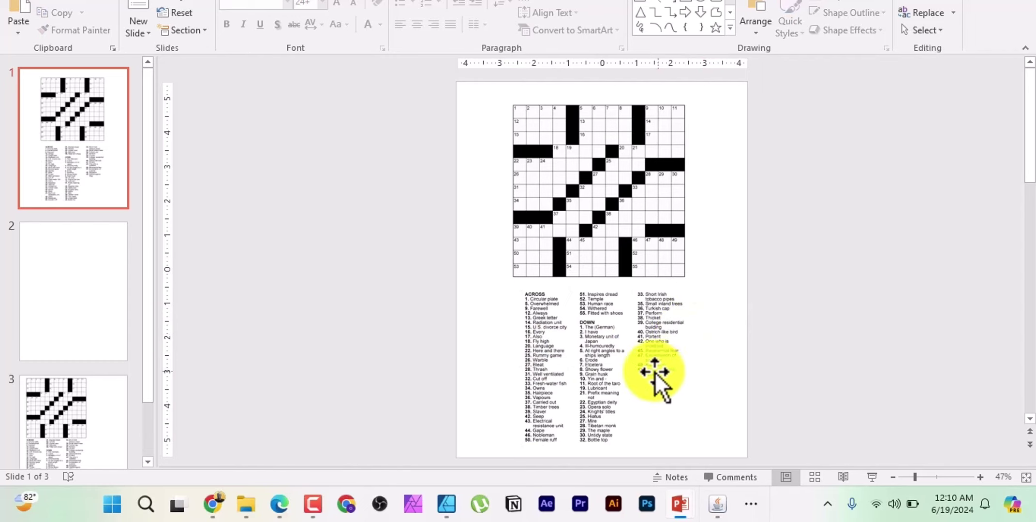
{"action": "left_click", "coordinate": [552, 360]}
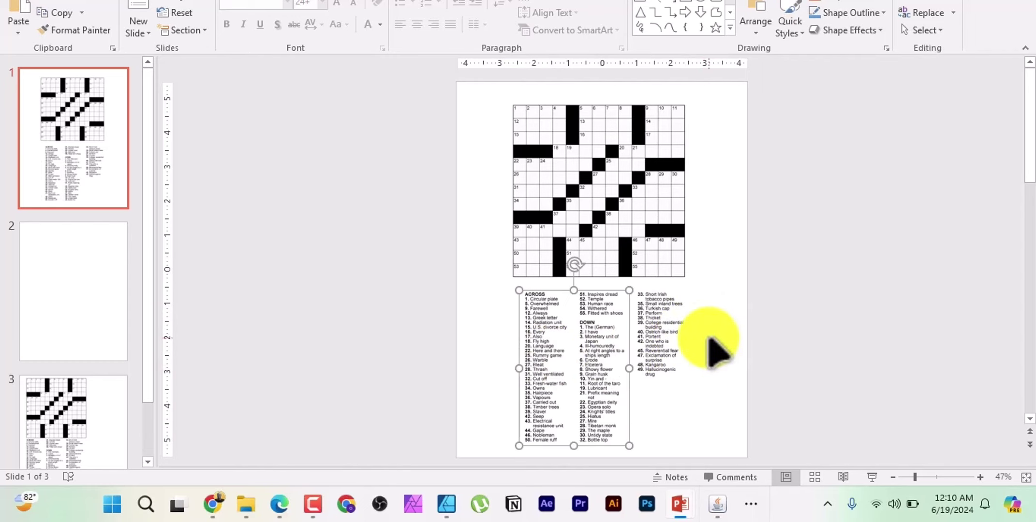
Enlarge the crossword grid on slide 1 to about 5.83 inches wide and 5.78 inches high, keeping it above the clues
{"action": "left_click", "coordinate": [657, 216]}
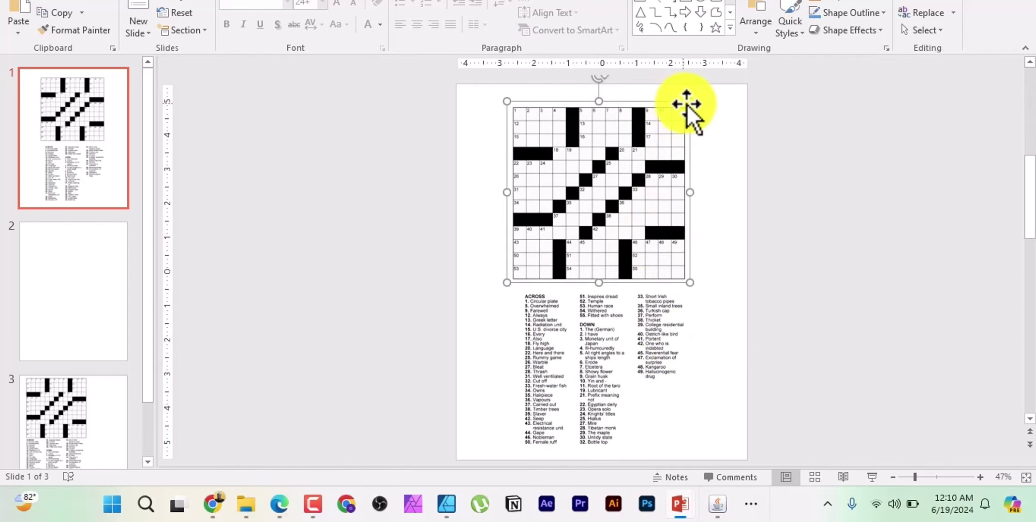
{"action": "left_click_drag", "start_coordinate": [688, 102], "coordinate": [695, 96]}
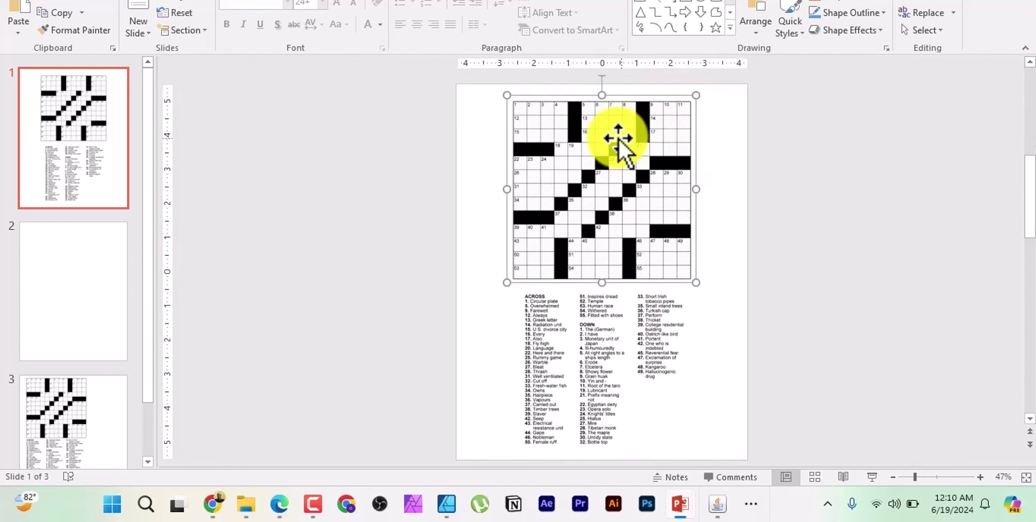
{"action": "left_click", "coordinate": [504, 288]}
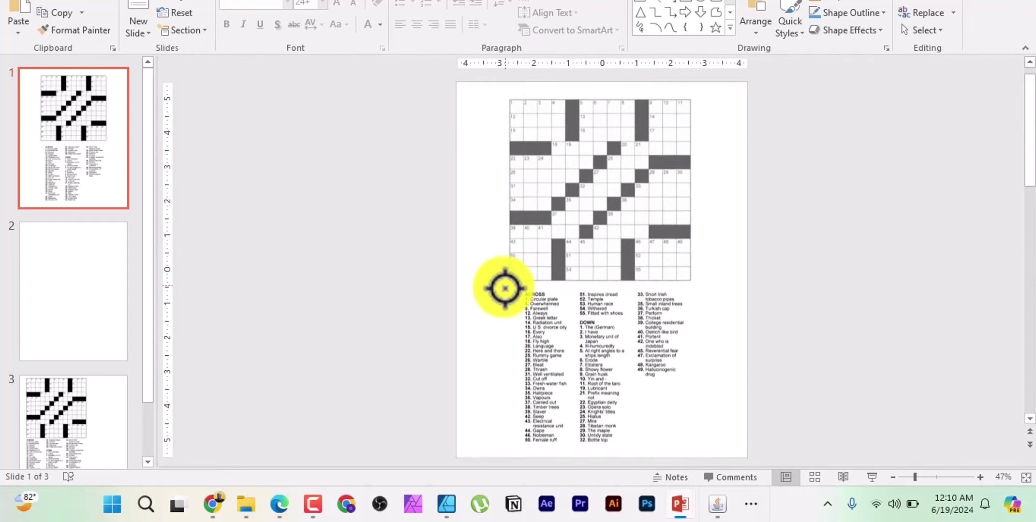
{"action": "left_click_drag", "start_coordinate": [504, 288], "coordinate": [504, 289]}
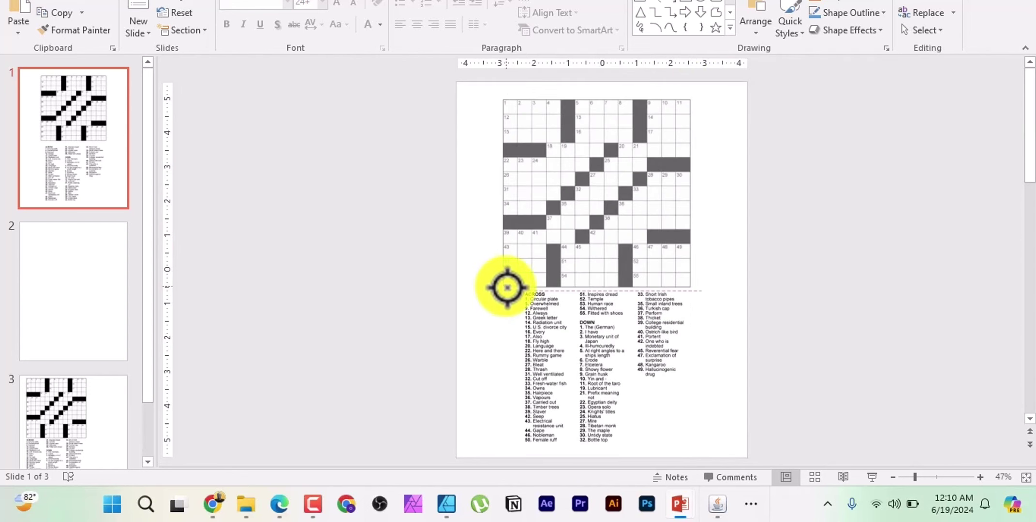
{"action": "double_click", "coordinate": [652, 220]}
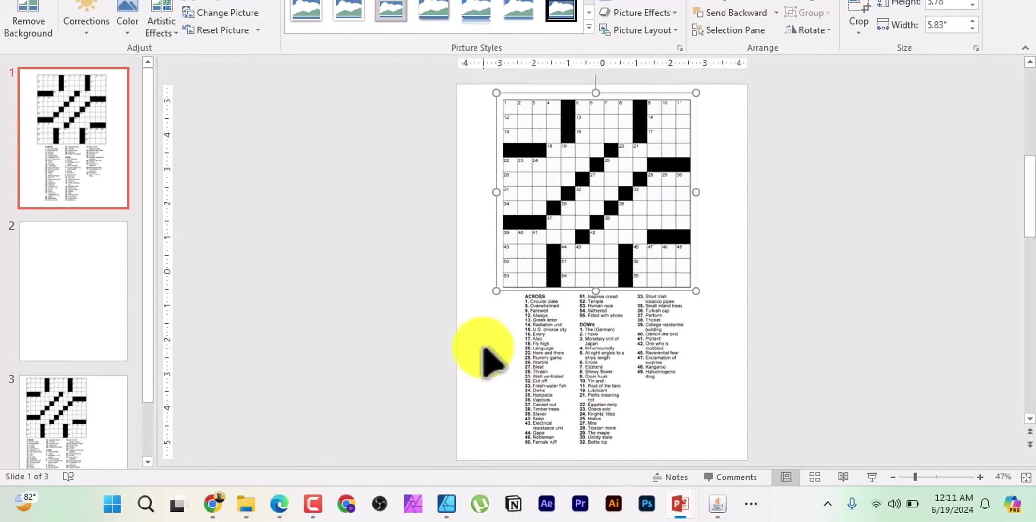
Deselect the grid and delete the empty slide 2
{"action": "left_click", "coordinate": [467, 349]}
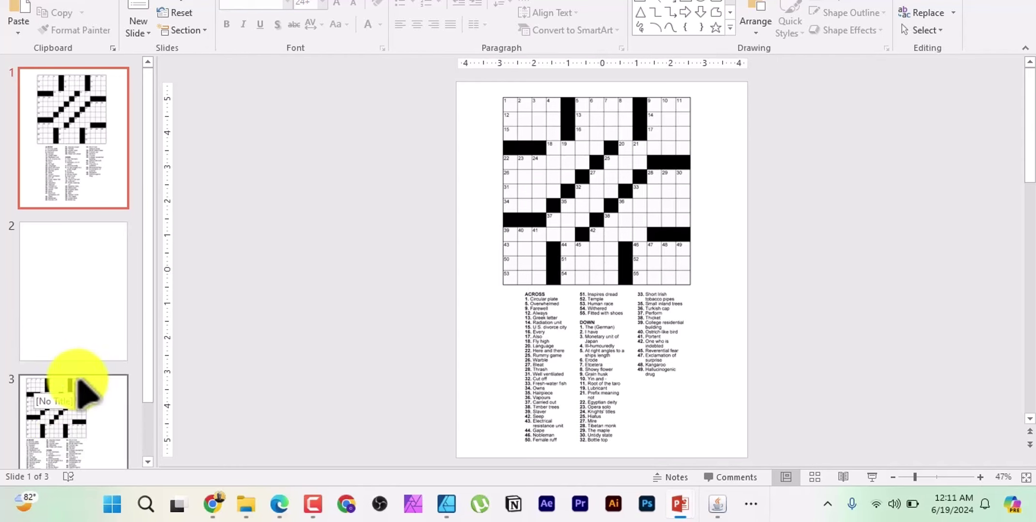
{"action": "left_click", "coordinate": [83, 312]}
{"action": "key", "text": "Delete"}
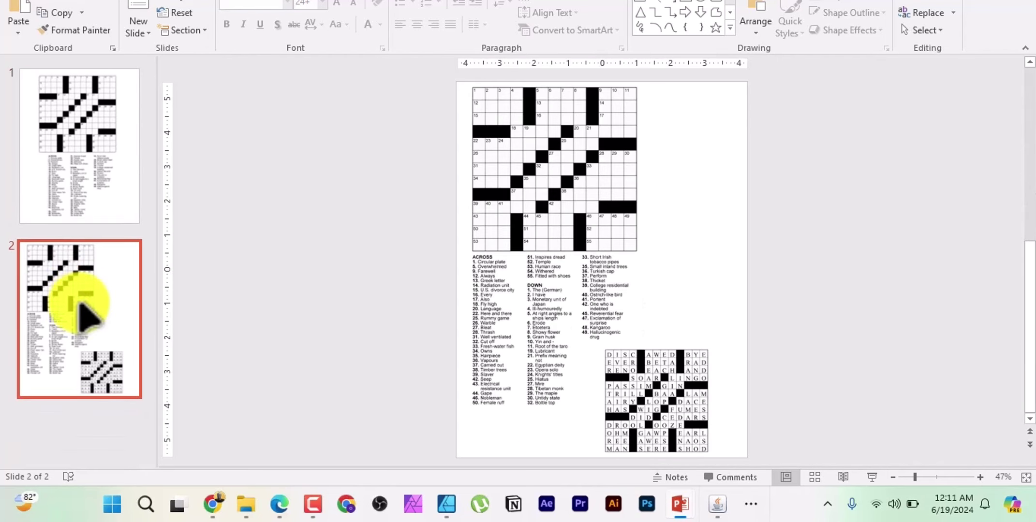
Crop the full-page puzzle picture on slide 2 down to the solution grid, about 3.27 inches wide and 3.29 inches high
{"action": "left_click", "coordinate": [592, 240]}
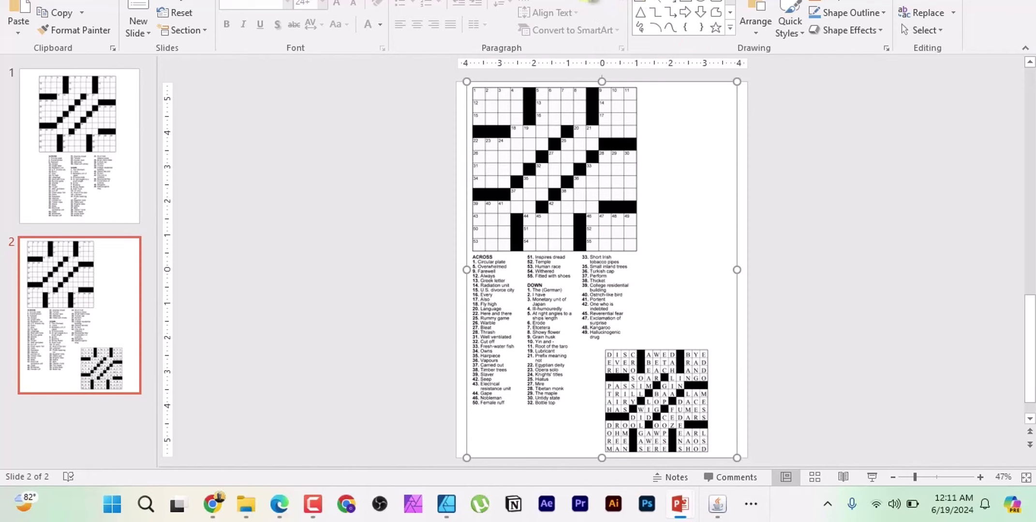
{"action": "left_click", "coordinate": [589, 2]}
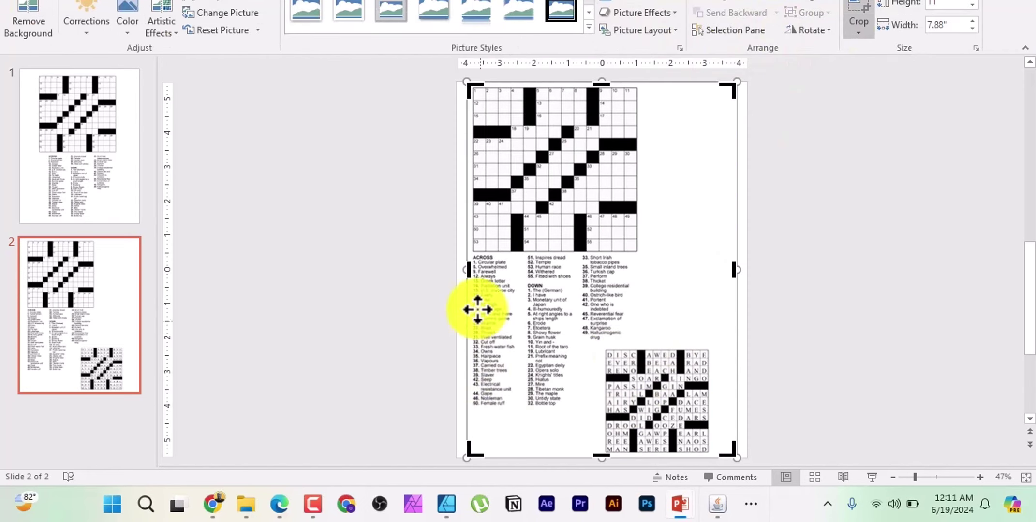
{"action": "left_click_drag", "start_coordinate": [467, 272], "coordinate": [599, 280]}
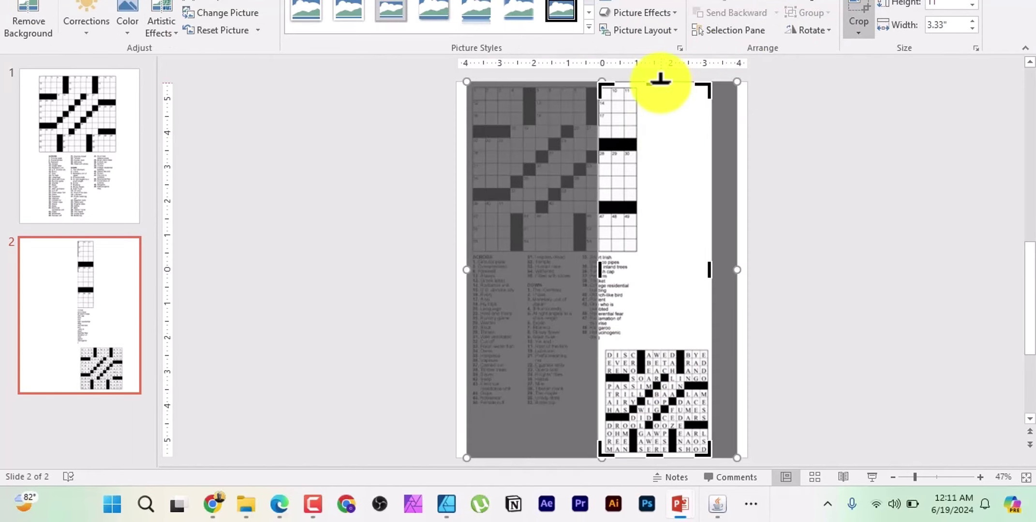
{"action": "left_click_drag", "start_coordinate": [661, 80], "coordinate": [655, 347]}
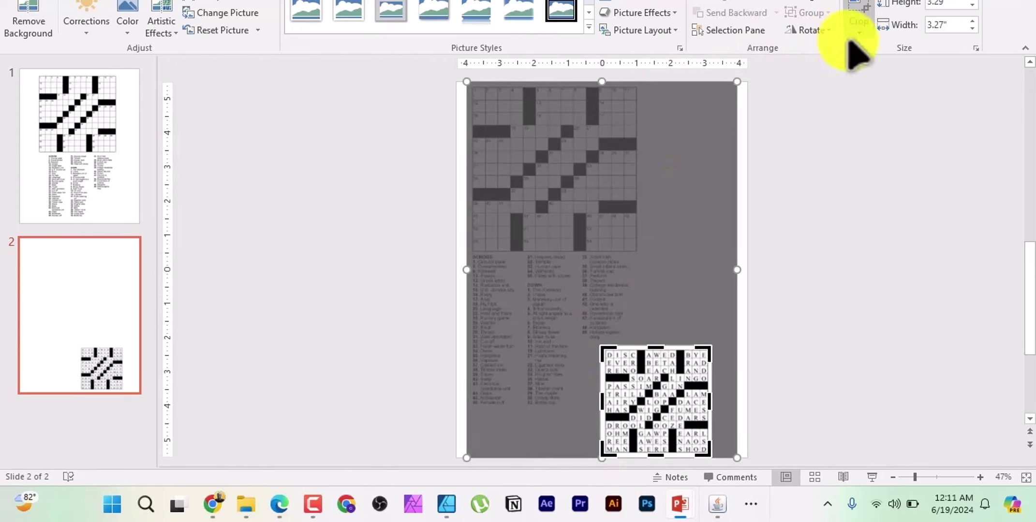
{"action": "left_click", "coordinate": [859, 18]}
Move the cropped solution grid to the upper-left area of slide 2 and compress the picture
{"action": "left_click_drag", "start_coordinate": [633, 407], "coordinate": [525, 169]}
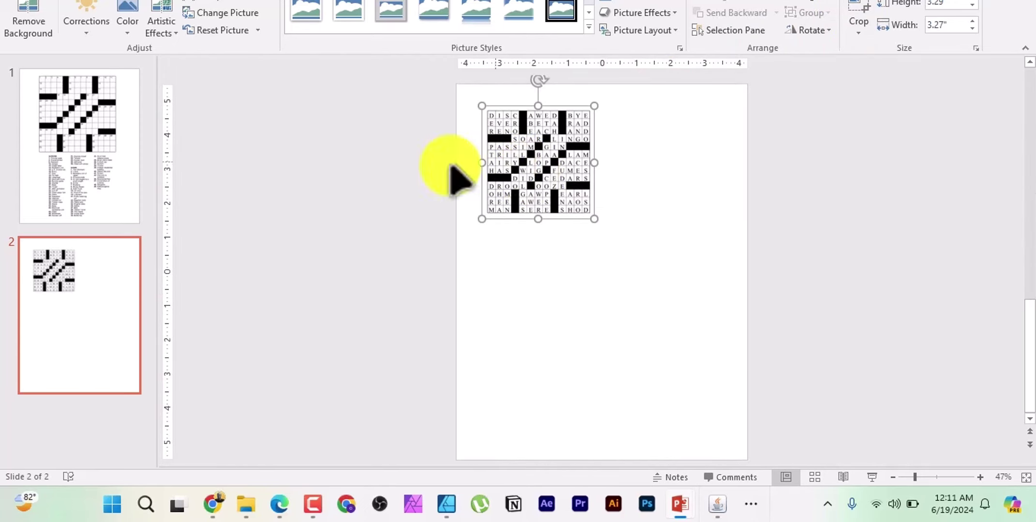
{"action": "left_click", "coordinate": [208, 3]}
{"action": "left_click", "coordinate": [560, 292]}
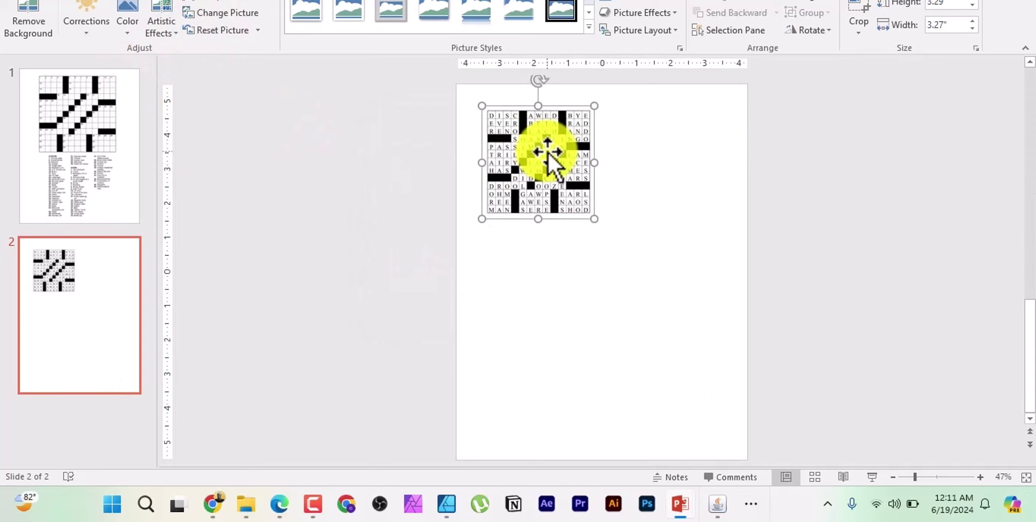
Enlarge the solution grid to about 3.44 inches wide and 3.47 inches high, keeping it near the slide's upper-left corner
{"action": "mouse_move", "coordinate": [547, 156]}
{"action": "left_mouse_down"}
{"action": "mouse_move", "coordinate": [552, 179]}
{"action": "mouse_move", "coordinate": [551, 159]}
{"action": "left_mouse_up"}
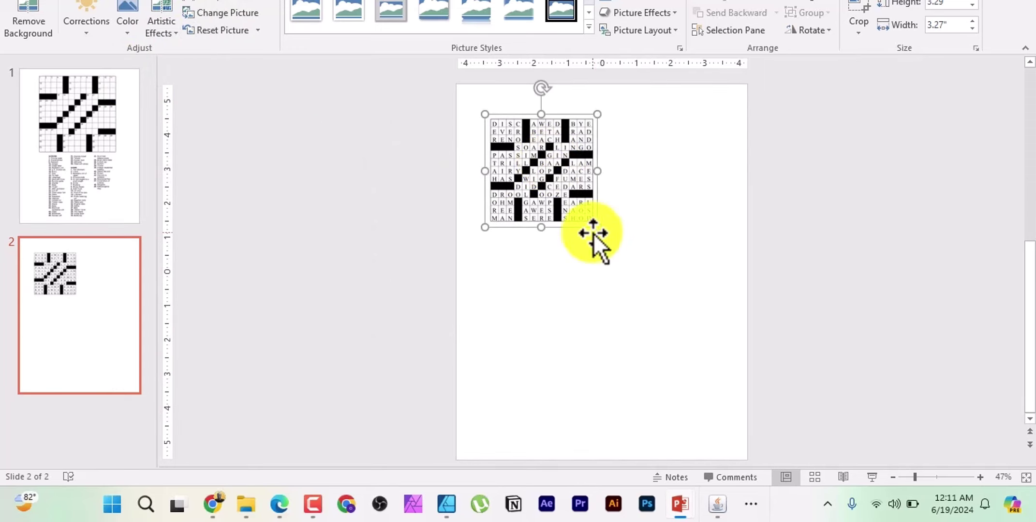
{"action": "left_click_drag", "start_coordinate": [598, 227], "coordinate": [603, 233]}
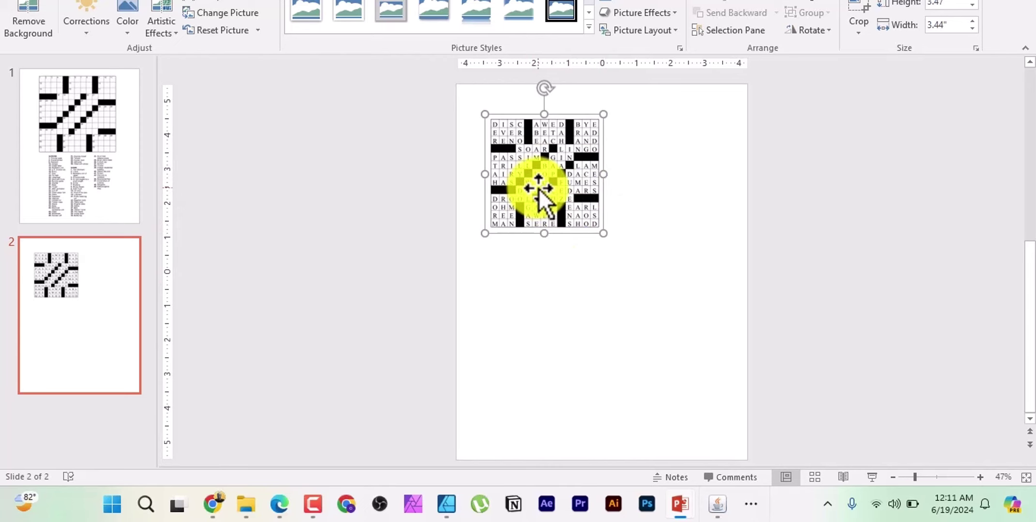
{"action": "left_click_drag", "start_coordinate": [537, 189], "coordinate": [532, 188]}
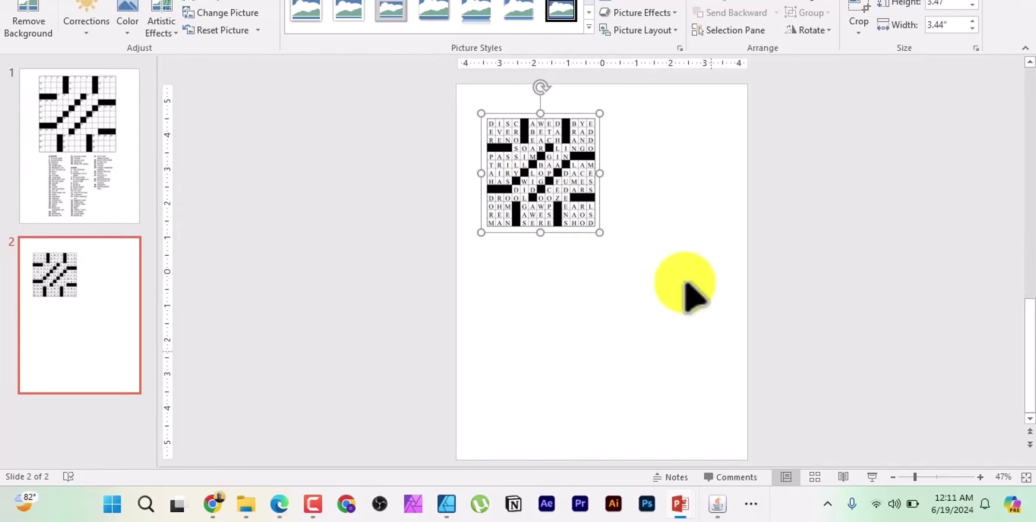
Add a text box with the heading SOLUTIONS above the solution grid on slide 2, near the slide's top center
{"action": "left_click", "coordinate": [143, 2]}
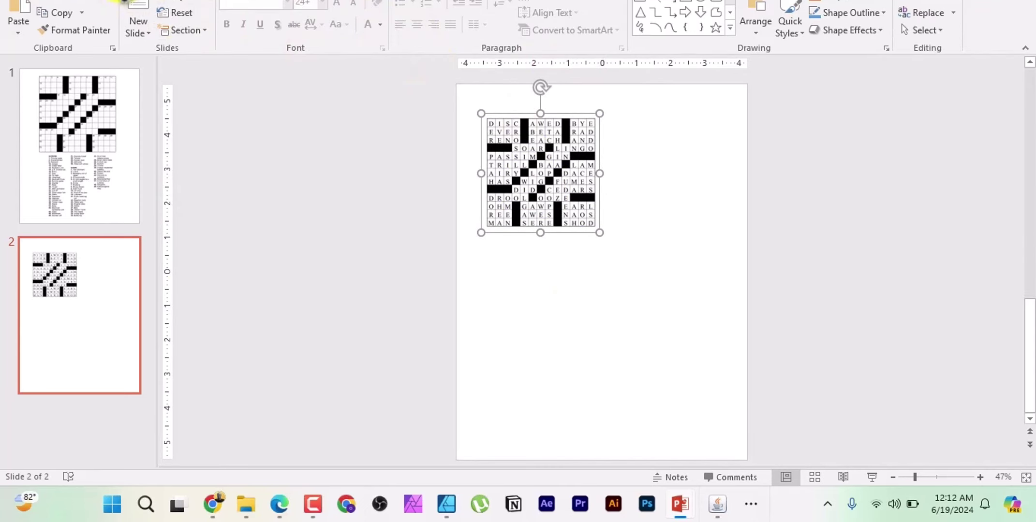
{"action": "left_click", "coordinate": [122, 1]}
{"action": "left_click", "coordinate": [587, 19]}
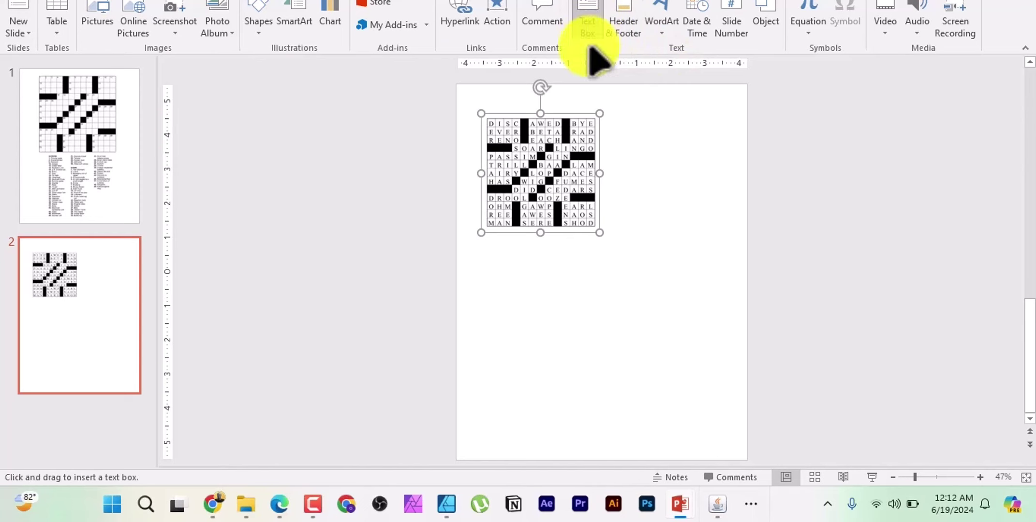
{"action": "left_click", "coordinate": [565, 104]}
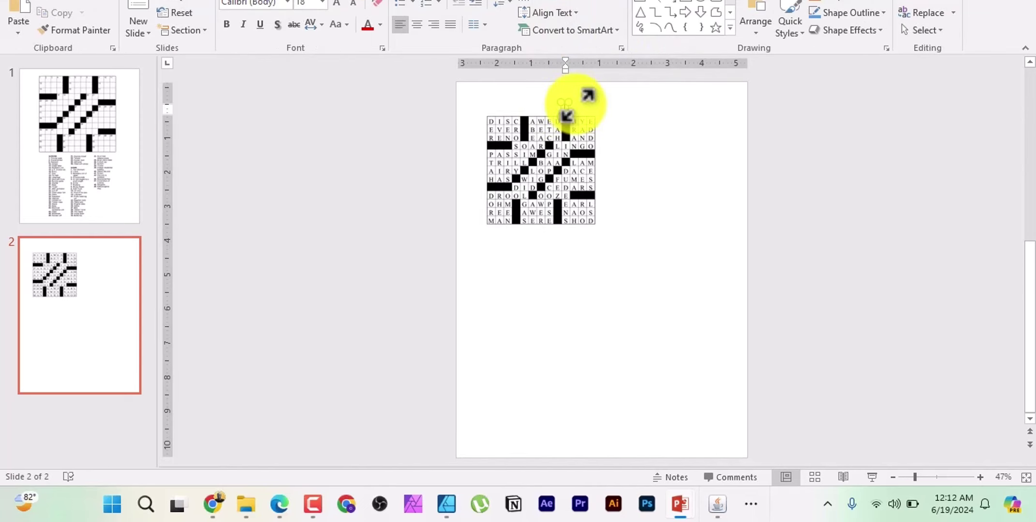
{"action": "type", "text": "SOLUTION"}
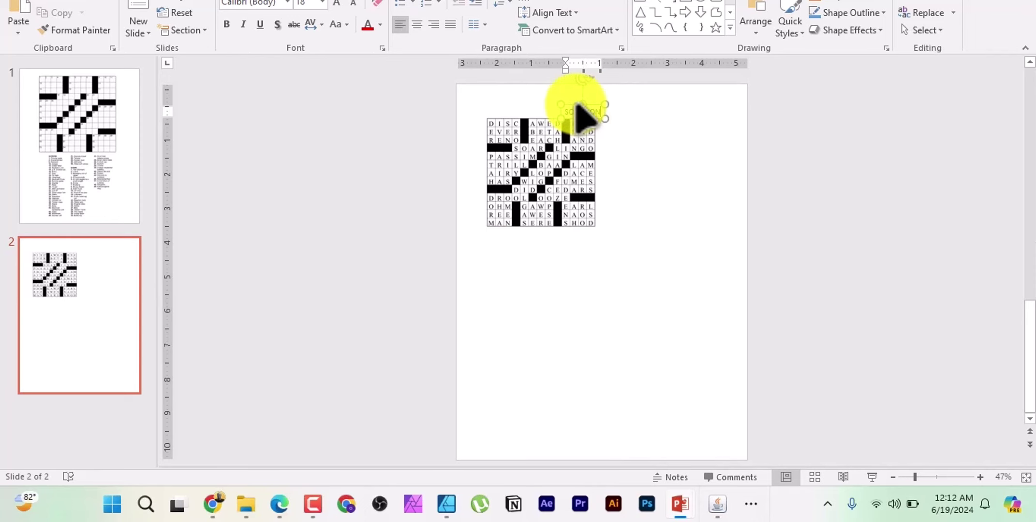
{"action": "key", "text": "ctrl"}
{"action": "key", "text": "k"}
{"action": "left_click_drag", "start_coordinate": [601, 106], "coordinate": [597, 98]}
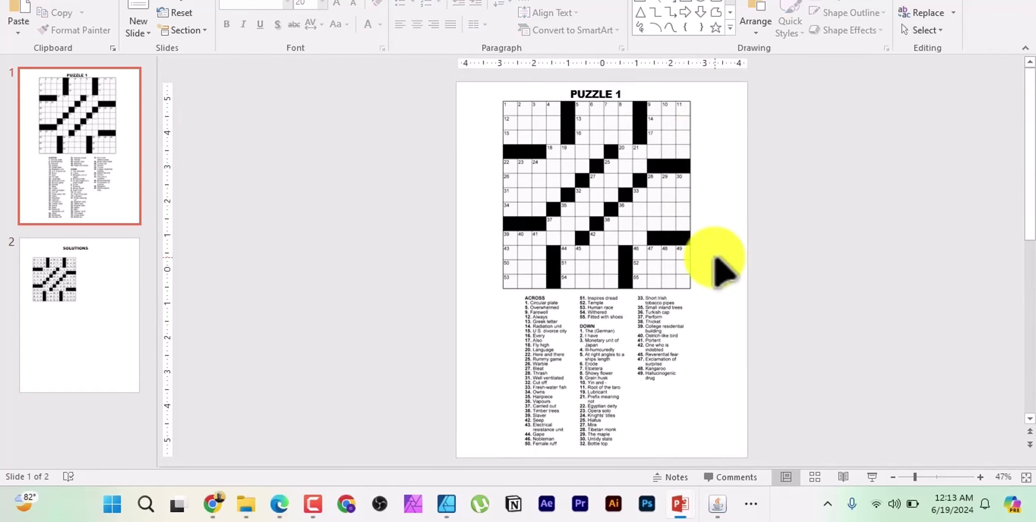
Insert a new slide after the PUZZLE 1 slide and delete its title and content placeholders
{"action": "left_click", "coordinate": [72, 300]}
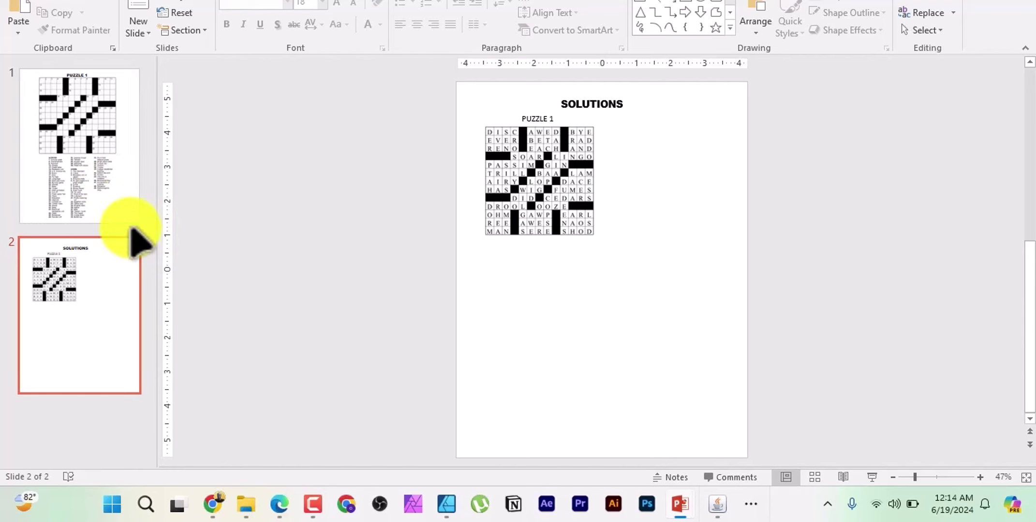
{"action": "left_click", "coordinate": [133, 206]}
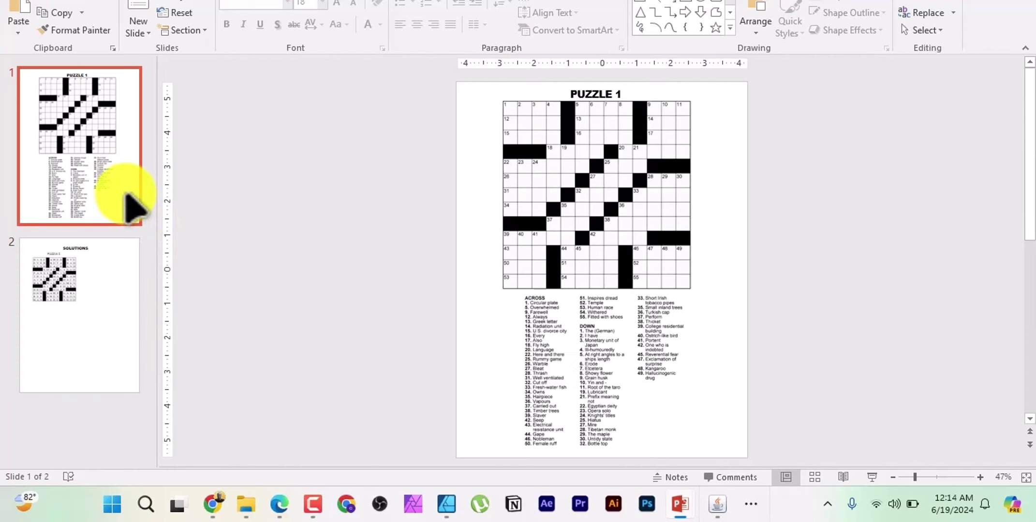
{"action": "right_click", "coordinate": [128, 196]}
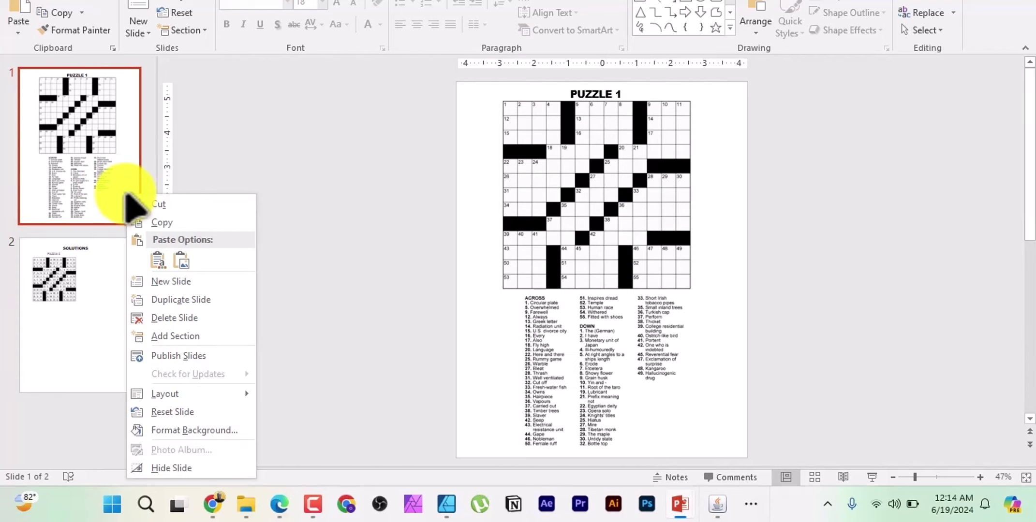
{"action": "left_click", "coordinate": [194, 282]}
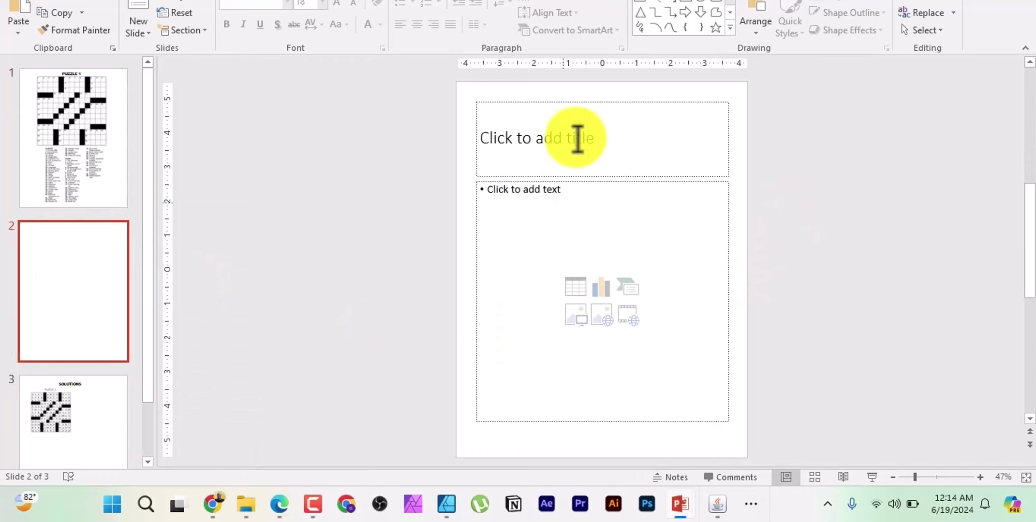
{"action": "left_click", "coordinate": [730, 422]}
{"action": "left_click_drag", "start_coordinate": [741, 433], "coordinate": [454, 78]}
{"action": "key", "text": "Delete"}
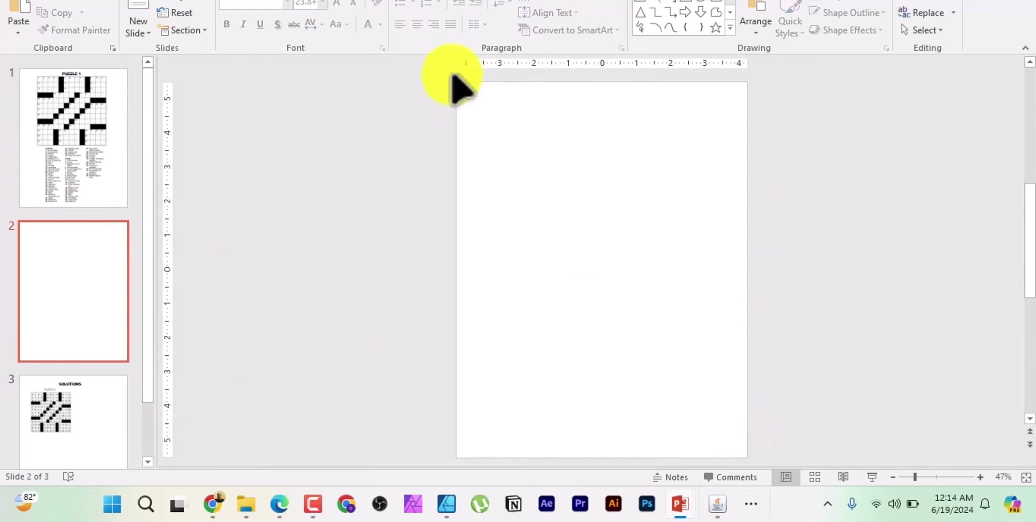
Insert the picture 2.png on the blank slide 2
{"action": "left_click", "coordinate": [99, 2]}
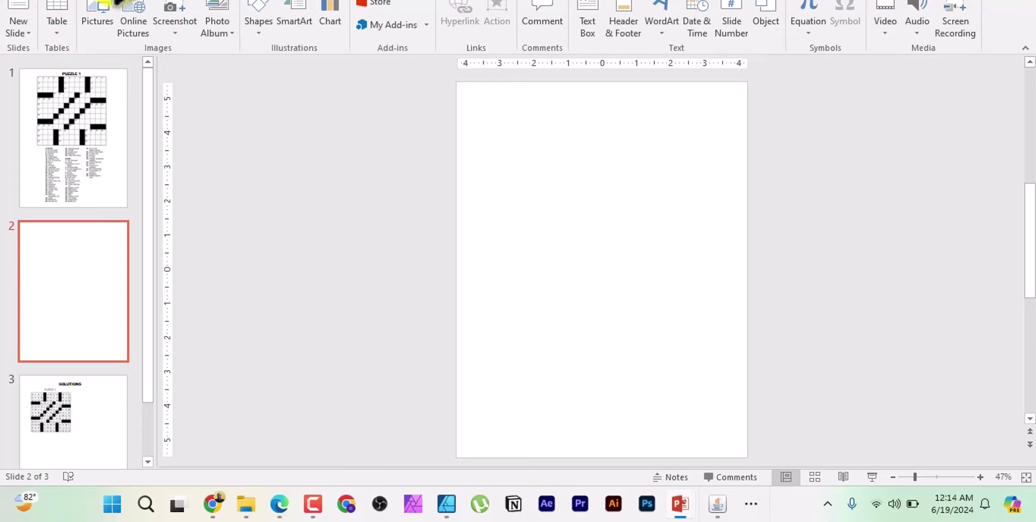
{"action": "left_click", "coordinate": [97, 29]}
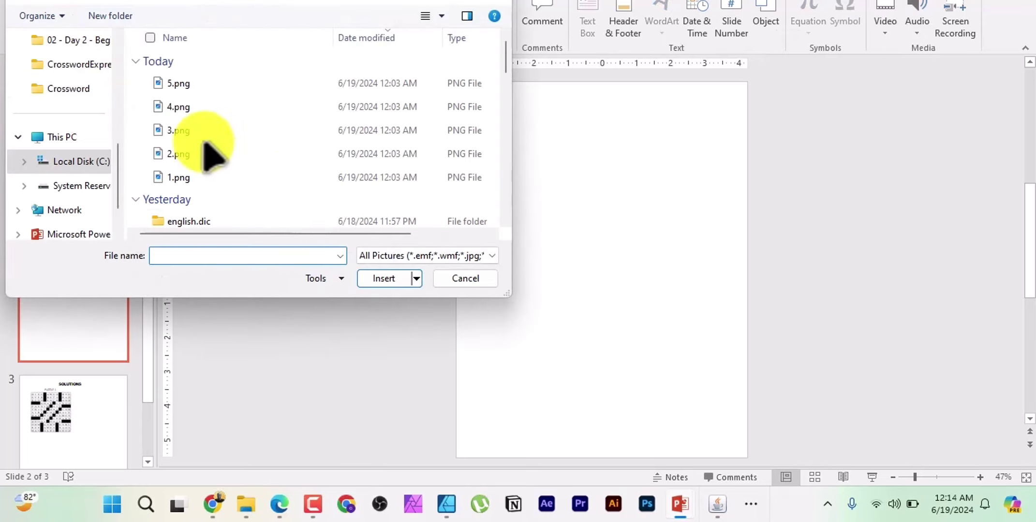
{"action": "left_click", "coordinate": [194, 154]}
{"action": "left_click", "coordinate": [383, 278]}
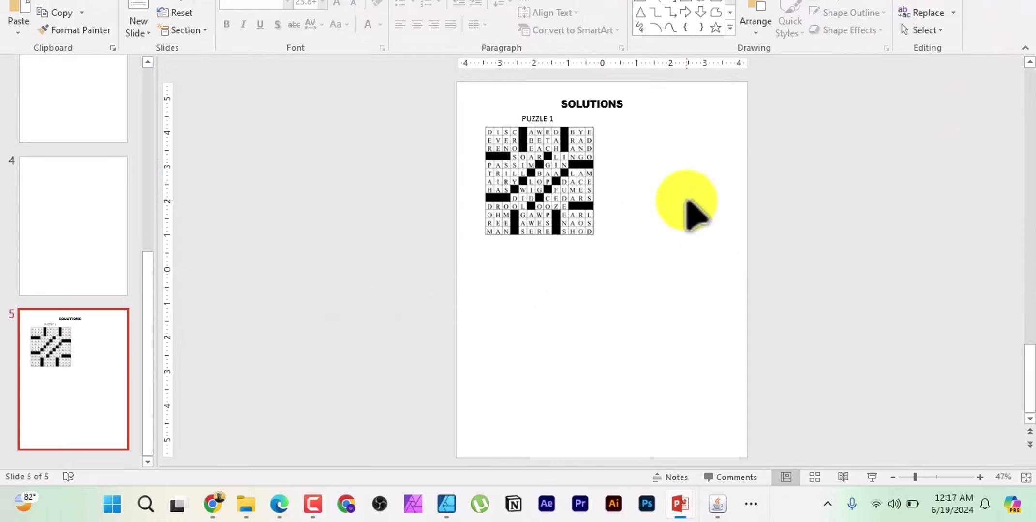
Paste the second puzzle's solution grid onto the SOLUTIONS slide and align it beside the first solution at a matching size
{"action": "key", "text": "ctrl+v"}
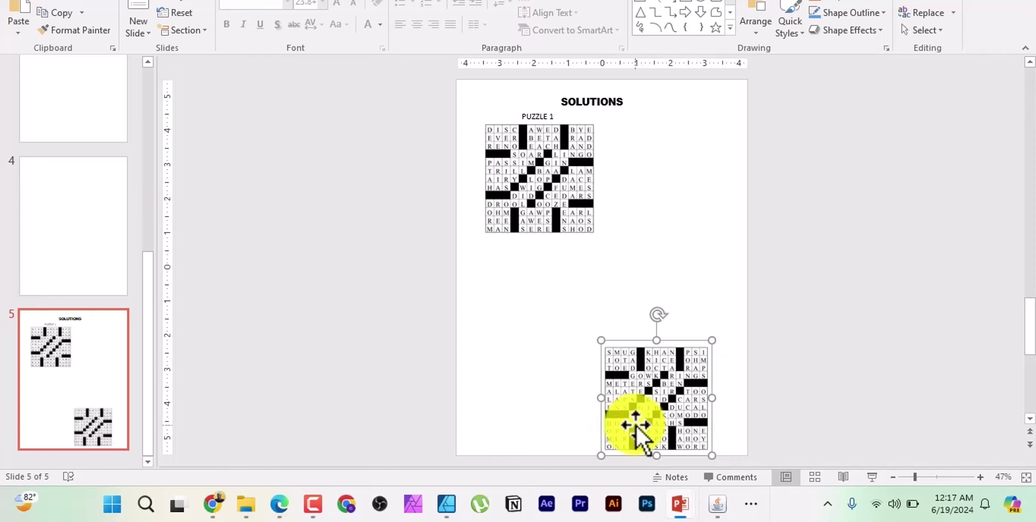
{"action": "left_click_drag", "start_coordinate": [637, 428], "coordinate": [663, 216]}
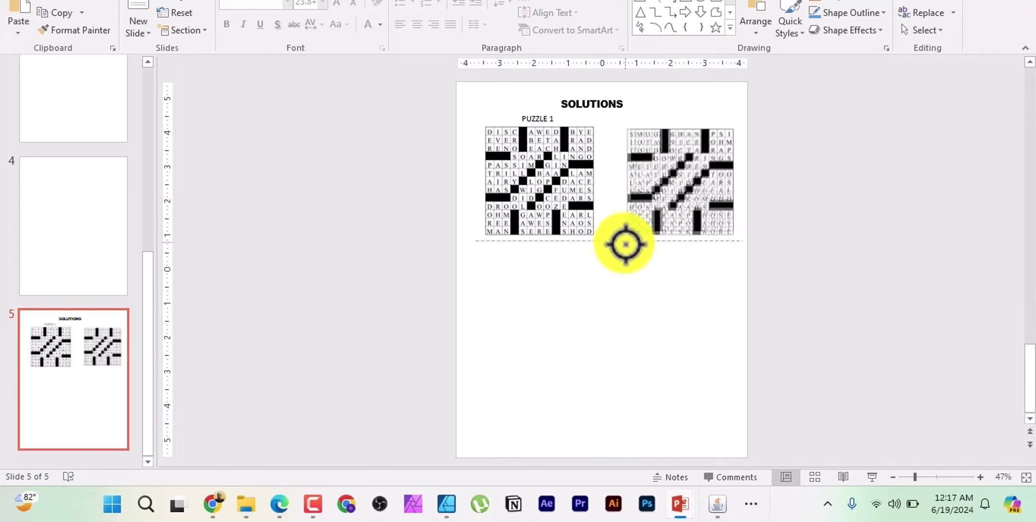
{"action": "left_click_drag", "start_coordinate": [625, 244], "coordinate": [630, 217]}
{"action": "left_click_drag", "start_coordinate": [722, 123], "coordinate": [724, 127]}
Label the second solution grid PUZZLE 2 with a text box centered above it
{"action": "type", "text": "PUZZLE 1"}
{"action": "left_click", "coordinate": [680, 121]}
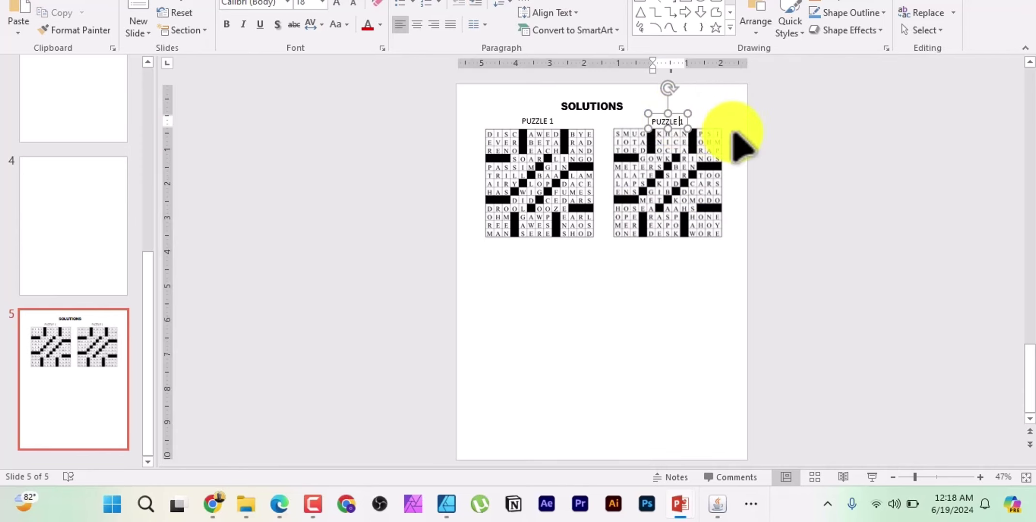
{"action": "key", "text": "BackSpace"}
{"action": "type", "text": "2"}
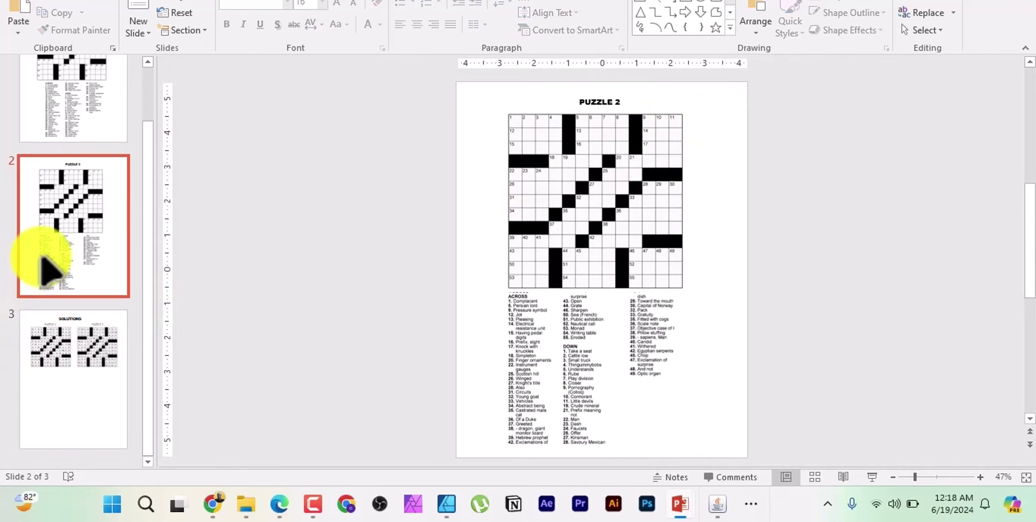
Review the puzzle slides, switch to Crossword Express to browse its list of puzzle types, and return to PowerPoint
{"action": "scroll", "coordinate": [49, 237], "scroll_direction": "up", "scroll_amount": 3}
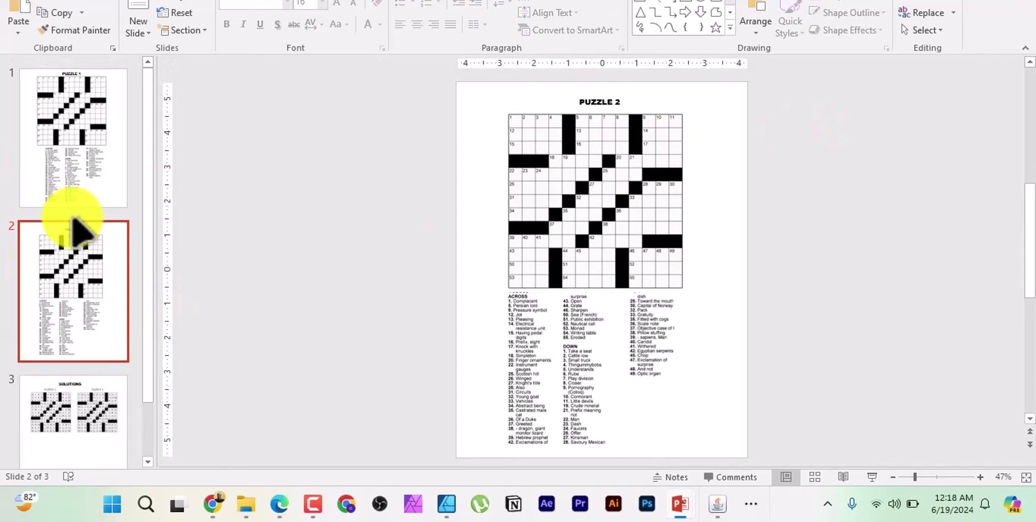
{"action": "scroll", "coordinate": [74, 219], "scroll_direction": "down", "scroll_amount": 2}
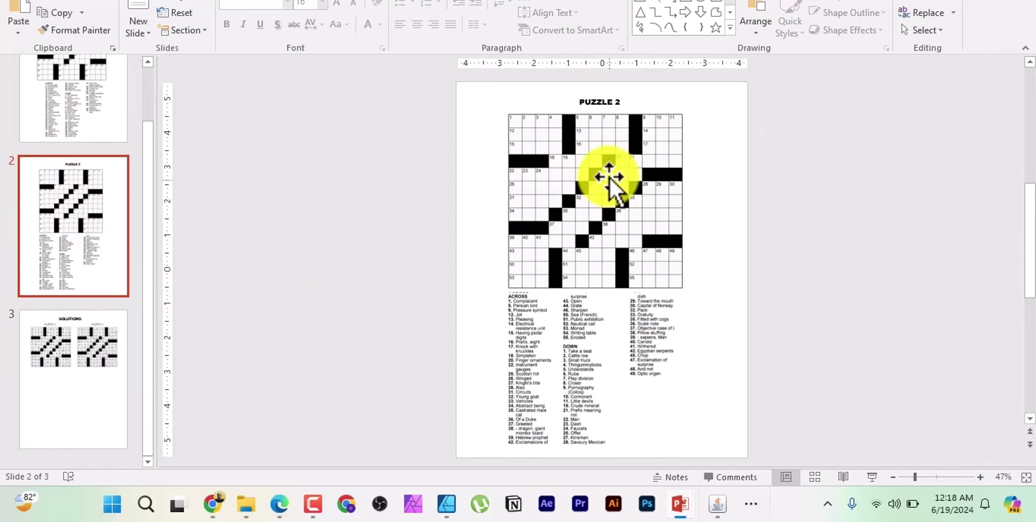
{"action": "key", "text": "alt+Tab"}
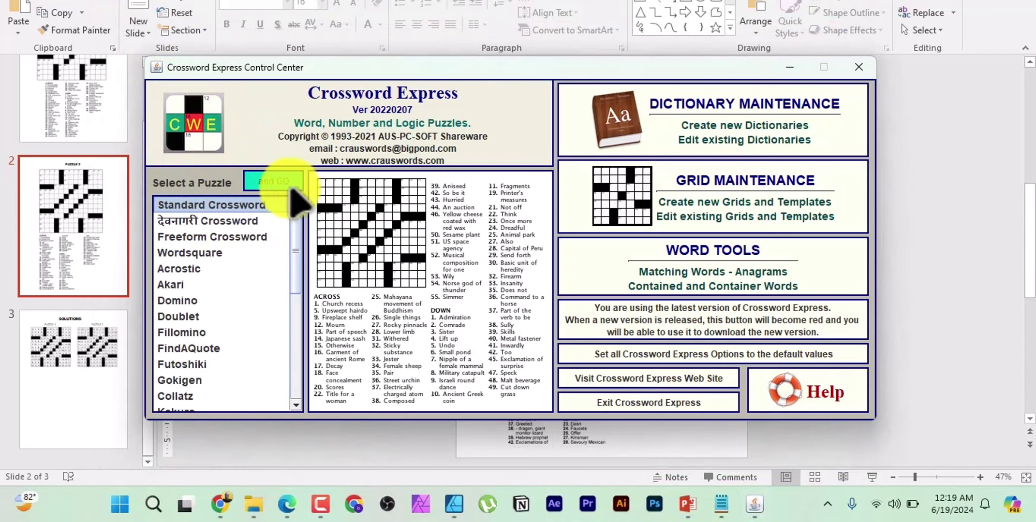
{"action": "scroll", "coordinate": [227, 257], "scroll_direction": "down", "scroll_amount": 5}
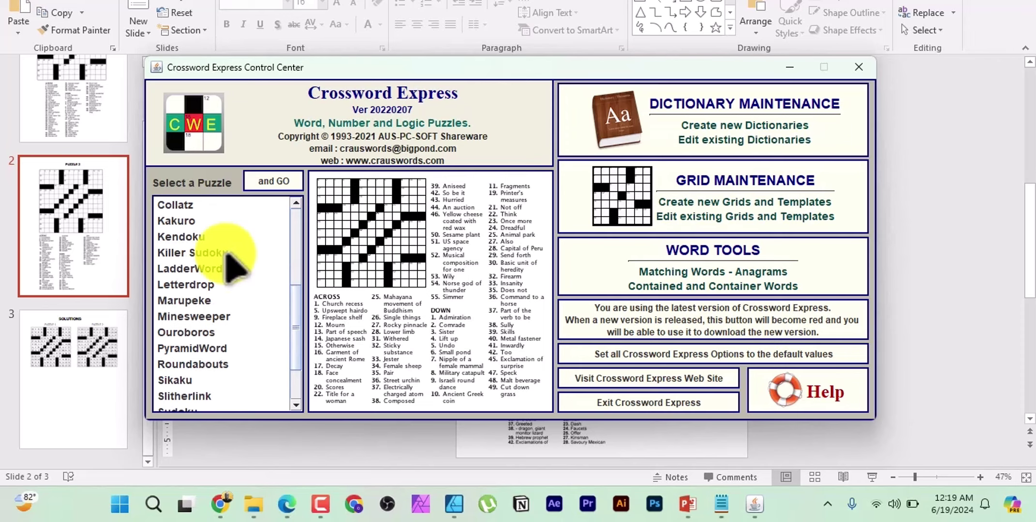
{"action": "scroll", "coordinate": [212, 300], "scroll_direction": "down", "scroll_amount": 2}
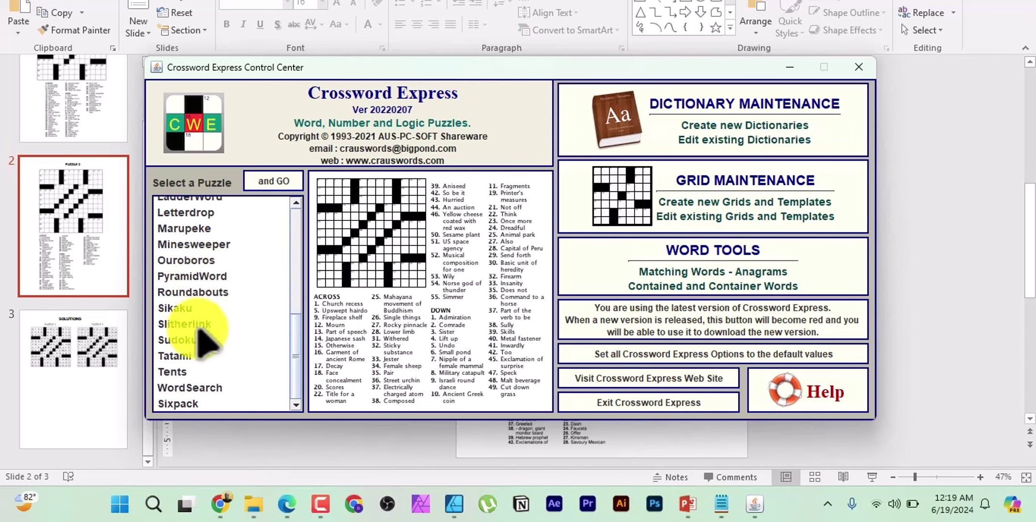
{"action": "scroll", "coordinate": [204, 335], "scroll_direction": "up", "scroll_amount": 6}
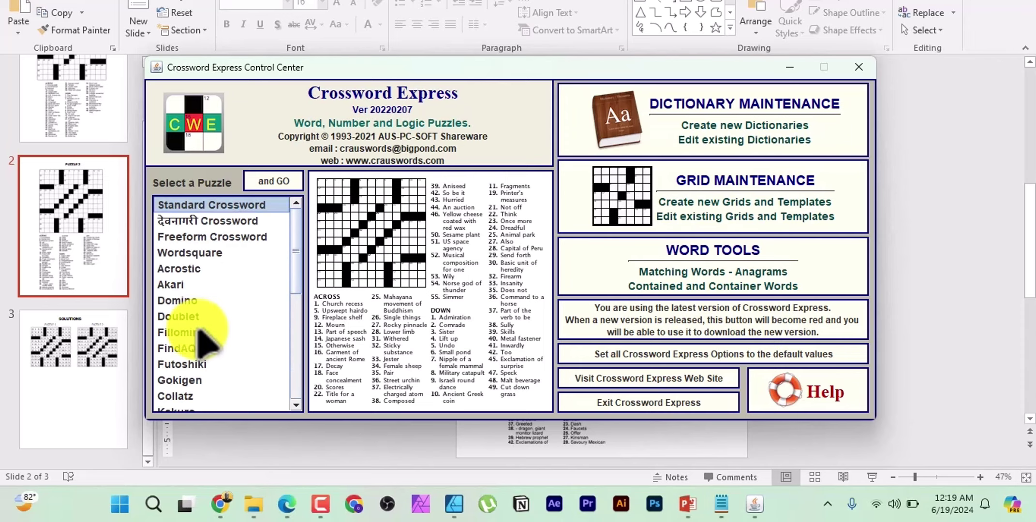
{"action": "left_click", "coordinate": [789, 67]}
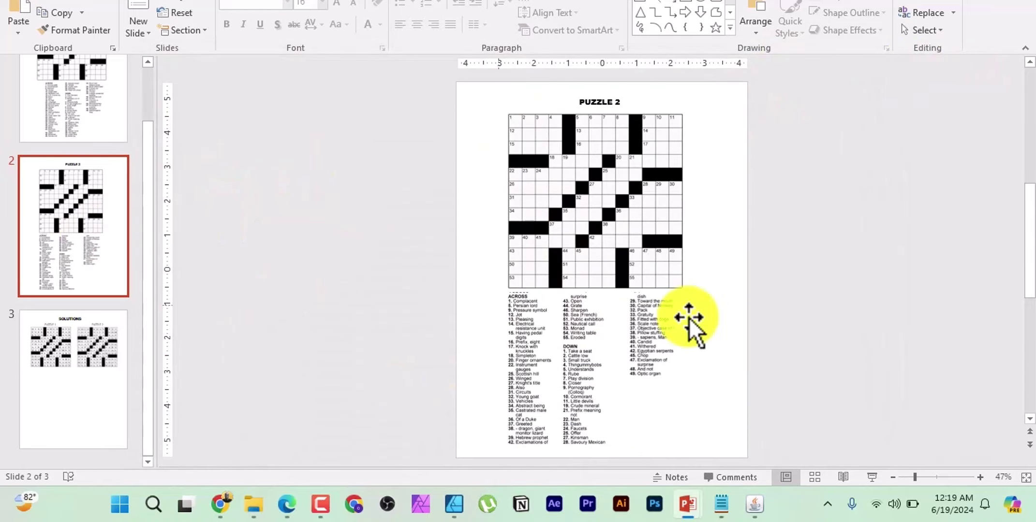
{"action": "left_click", "coordinate": [21, 2]}
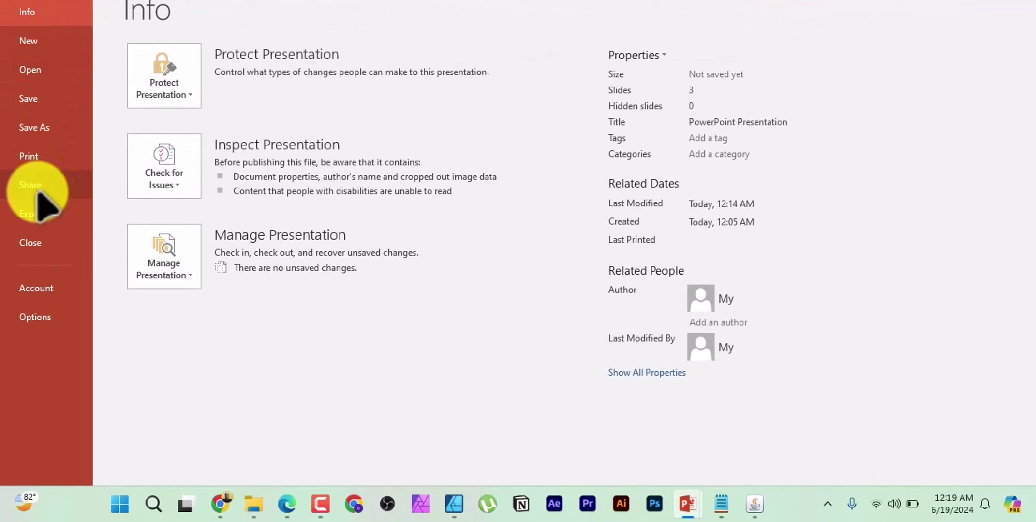
{"action": "left_click", "coordinate": [26, 215]}
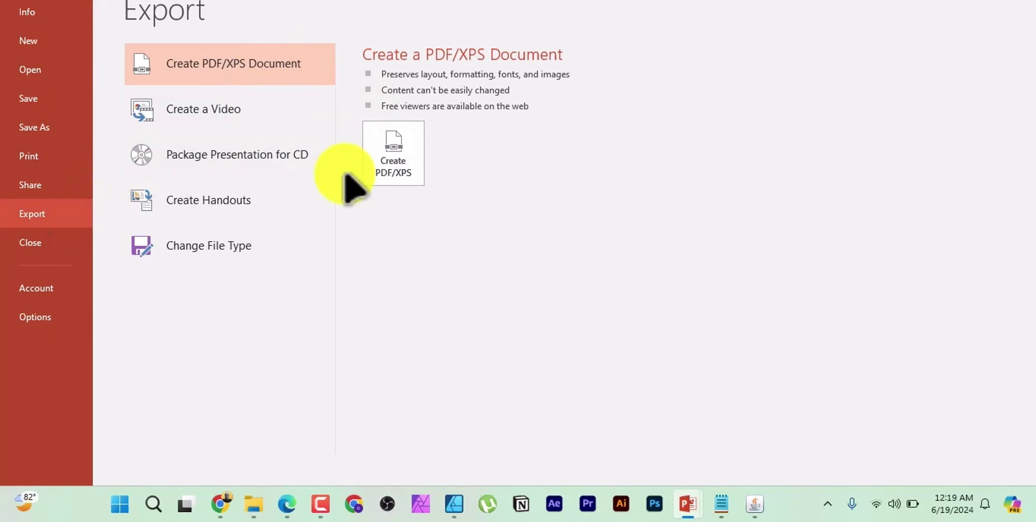
{"action": "left_click", "coordinate": [387, 177]}
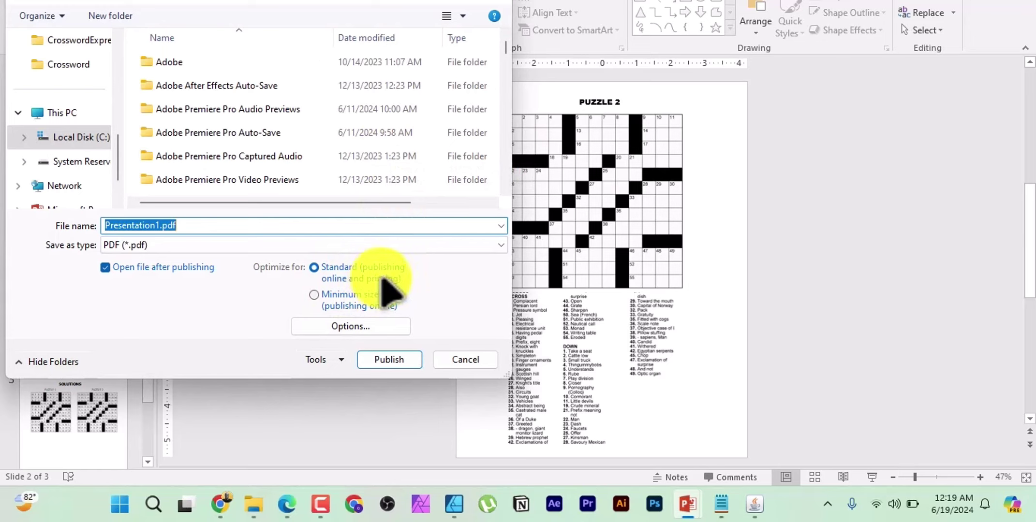
{"action": "key", "text": "BackSpace"}
{"action": "key", "text": "ctrl+z"}
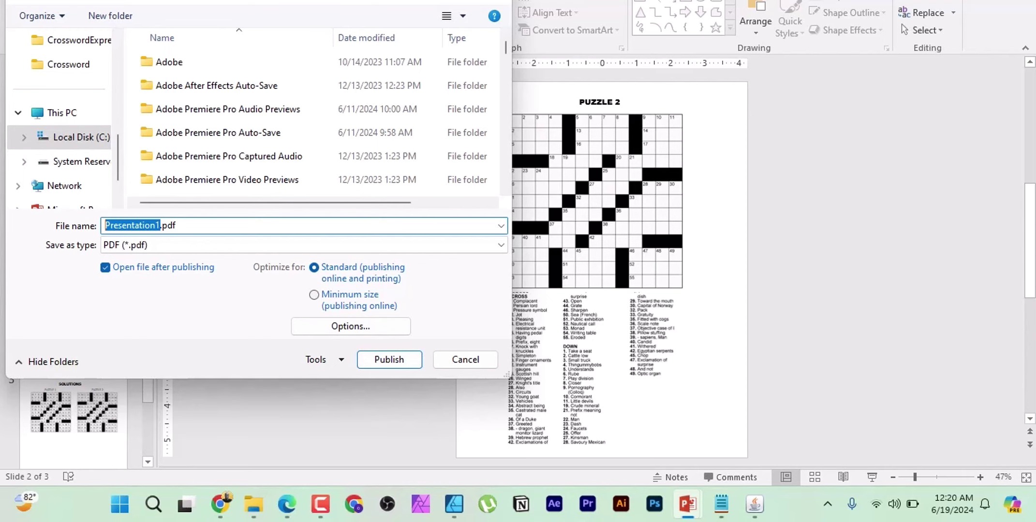
{"action": "key", "text": "Escape"}
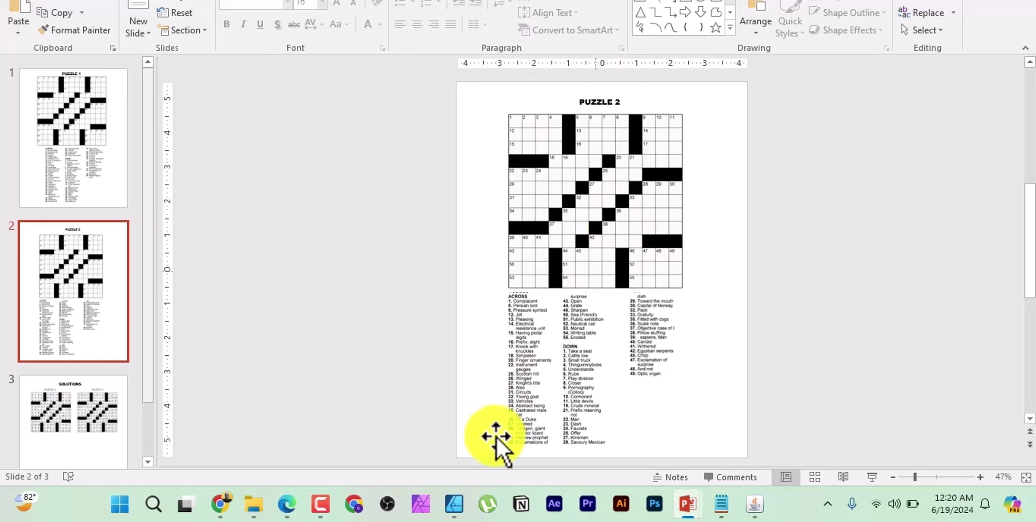
Switch to Copilot Designer in Microsoft Edge and examine the generated yellow crossword puzzle book cover designs
{"action": "left_click", "coordinate": [286, 503]}
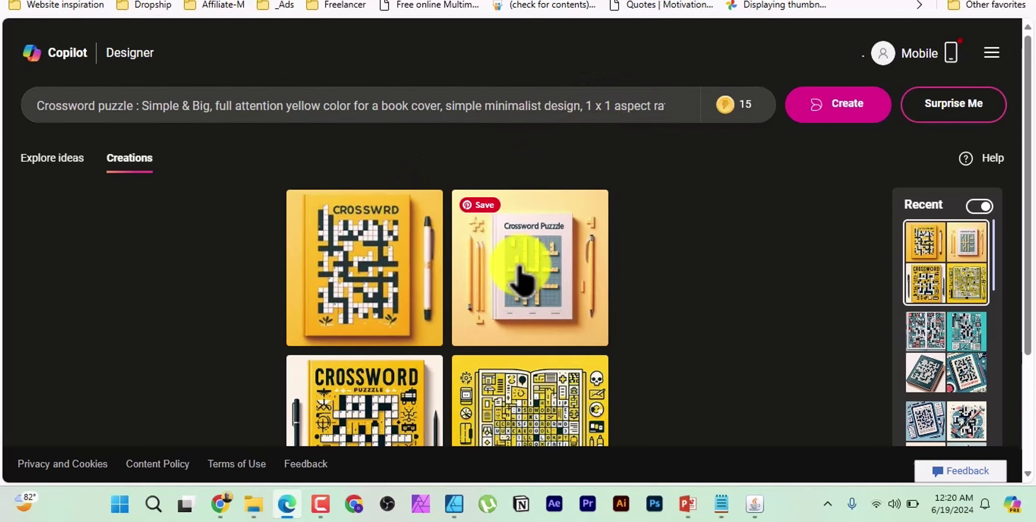
{"action": "scroll", "coordinate": [481, 198], "scroll_direction": "down", "scroll_amount": 1}
{"action": "scroll", "coordinate": [481, 199], "scroll_direction": "down", "scroll_amount": 2}
{"action": "scroll", "coordinate": [486, 208], "scroll_direction": "up", "scroll_amount": 3}
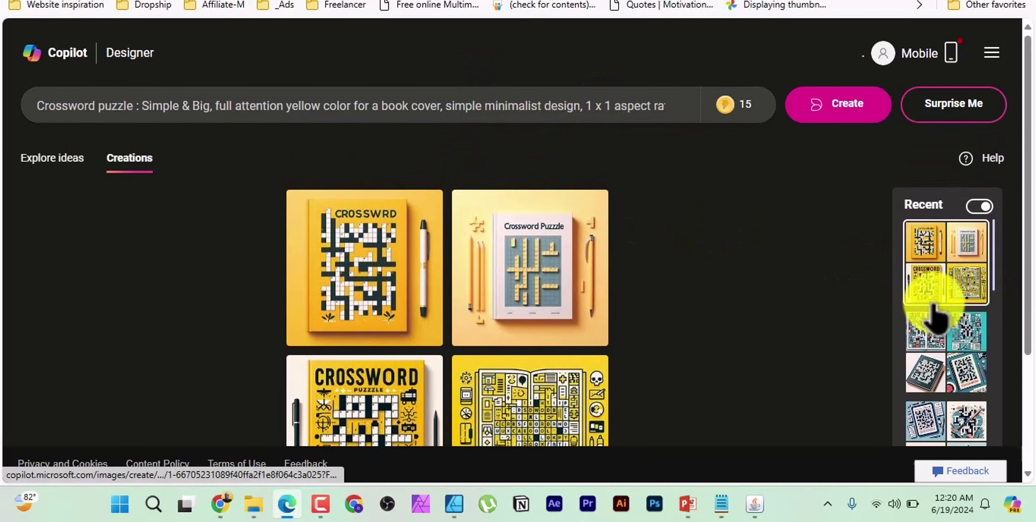
{"action": "scroll", "coordinate": [387, 309], "scroll_direction": "down", "scroll_amount": 1}
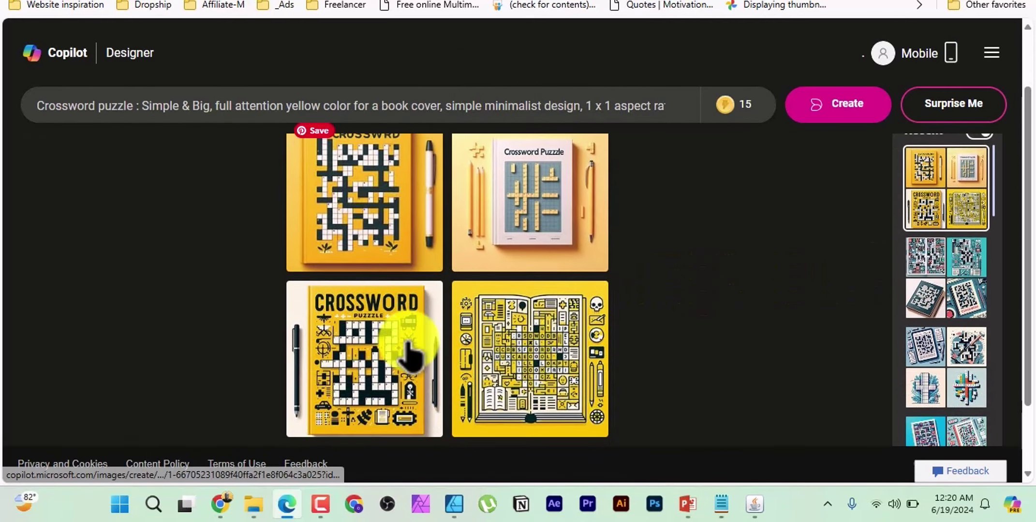